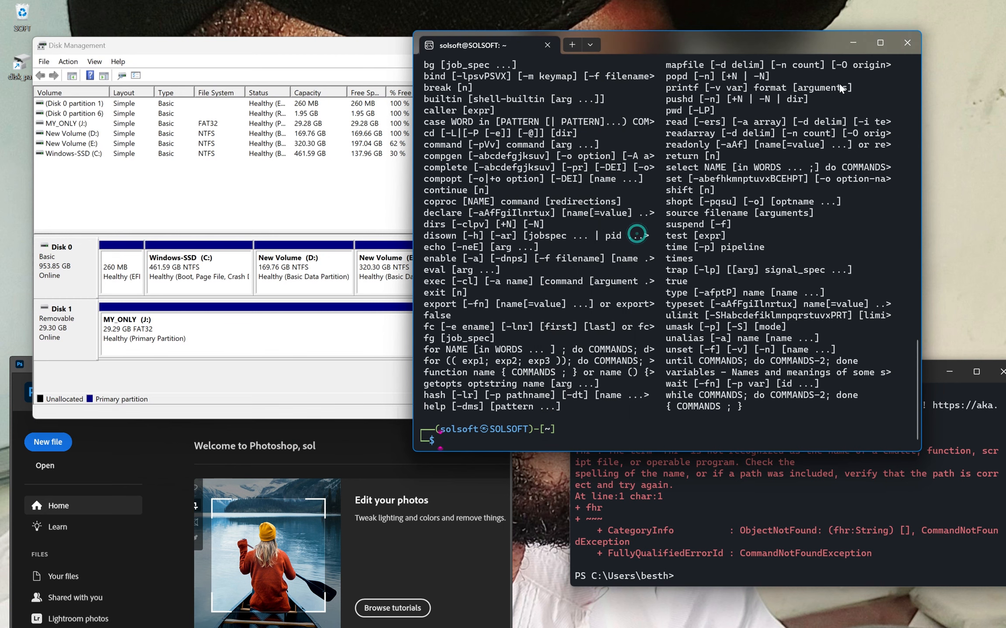
Close the two terminal windows, Photoshop and Disk Management to clear the desktop.
click(907, 42)
drag(341, 48, 484, 37)
click(160, 401)
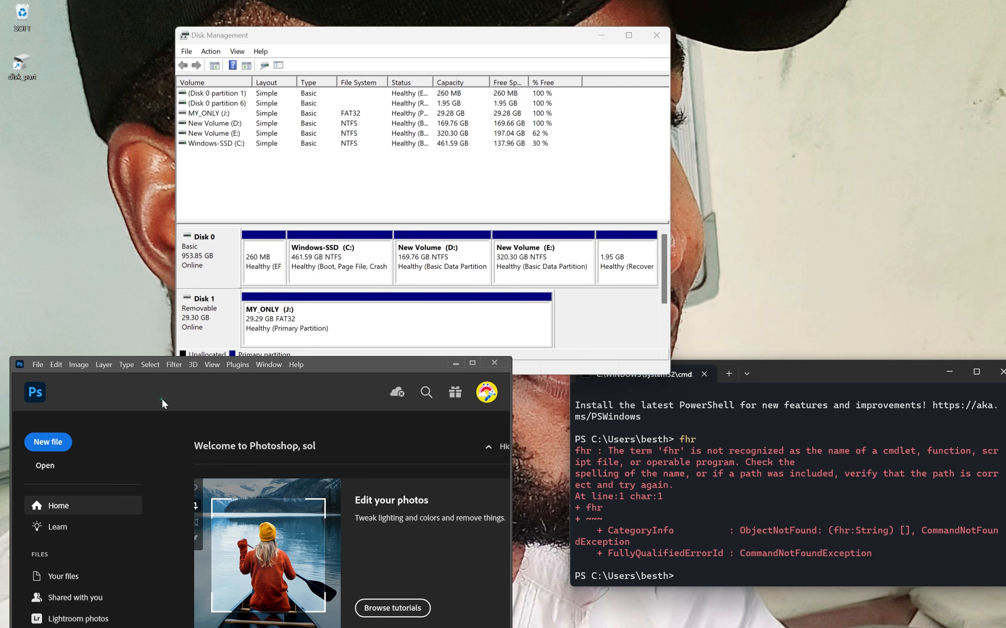
drag(319, 366, 359, 231)
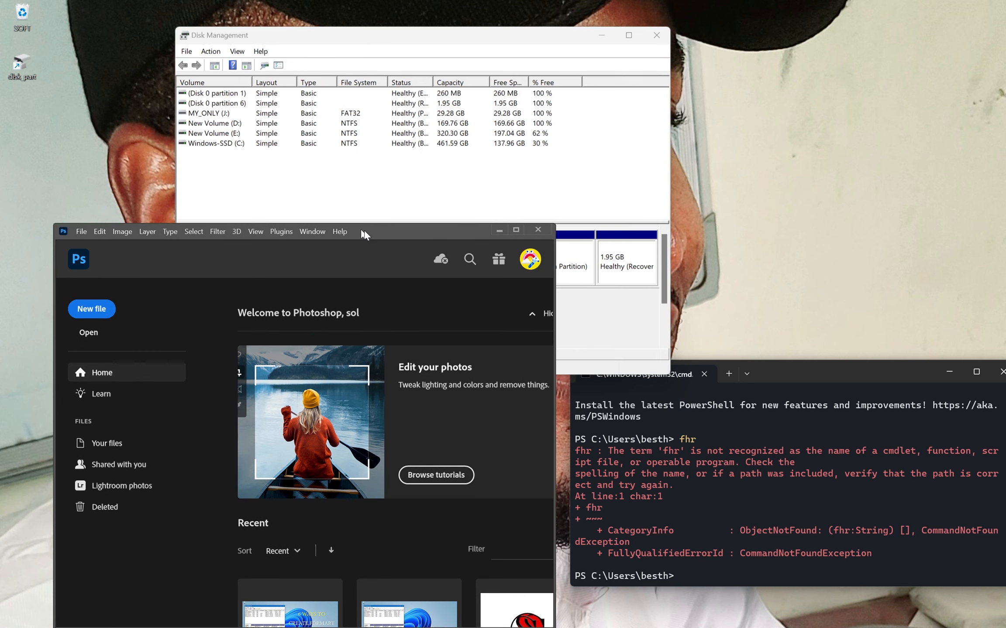
click(535, 232)
drag(960, 374, 837, 282)
click(878, 283)
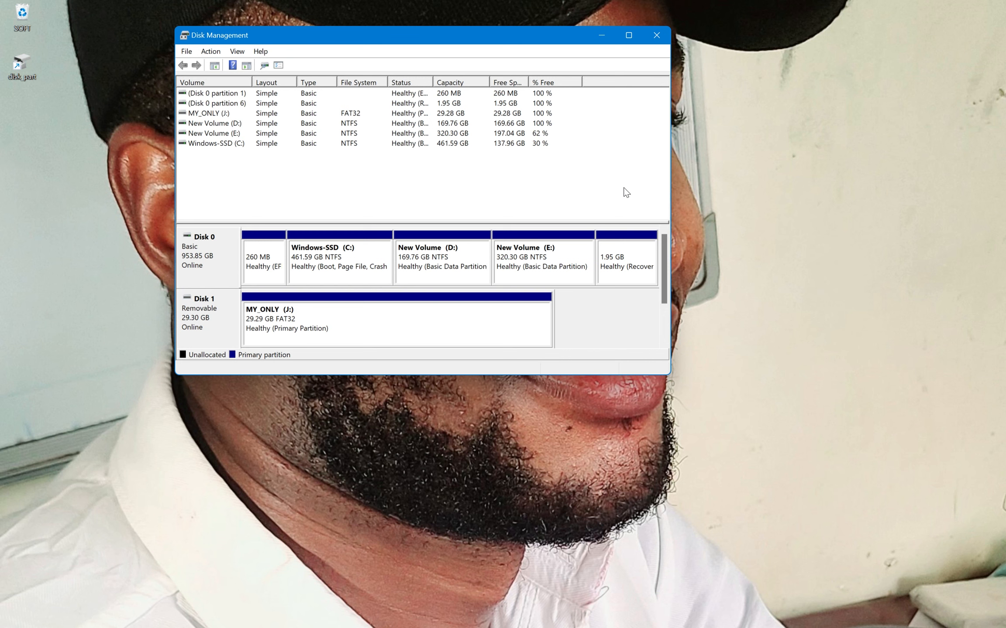
click(656, 35)
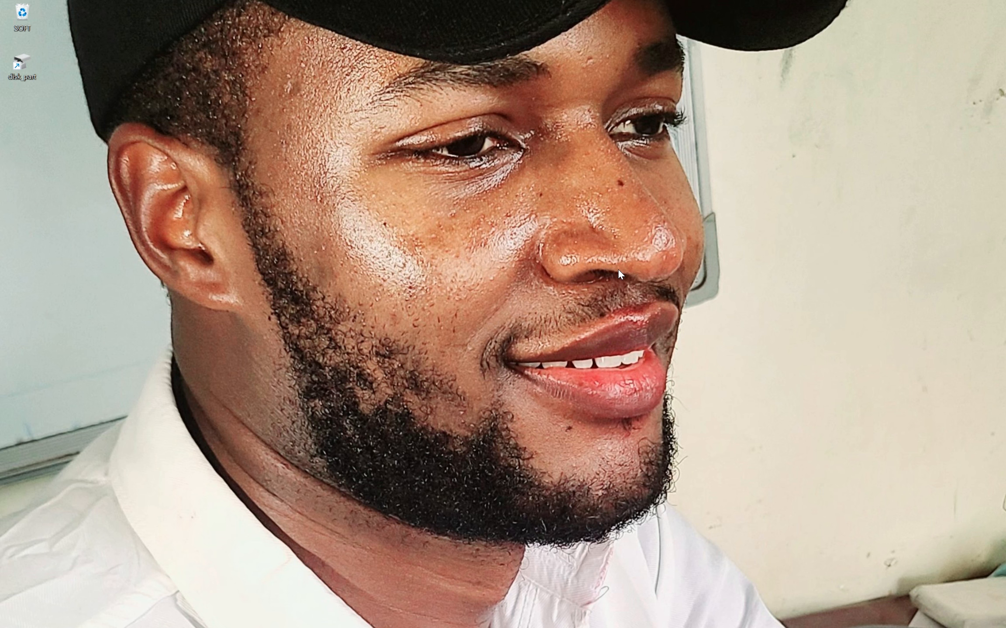
right_click(360, 234)
click(387, 282)
right_click(383, 190)
click(405, 241)
right_click(377, 184)
click(398, 236)
key(super)
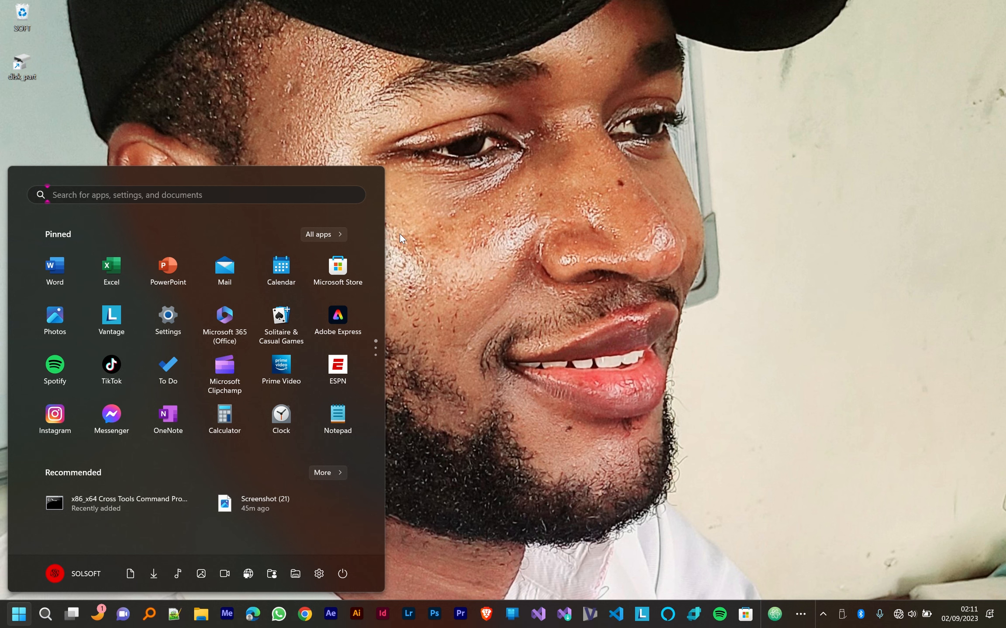
key(super)
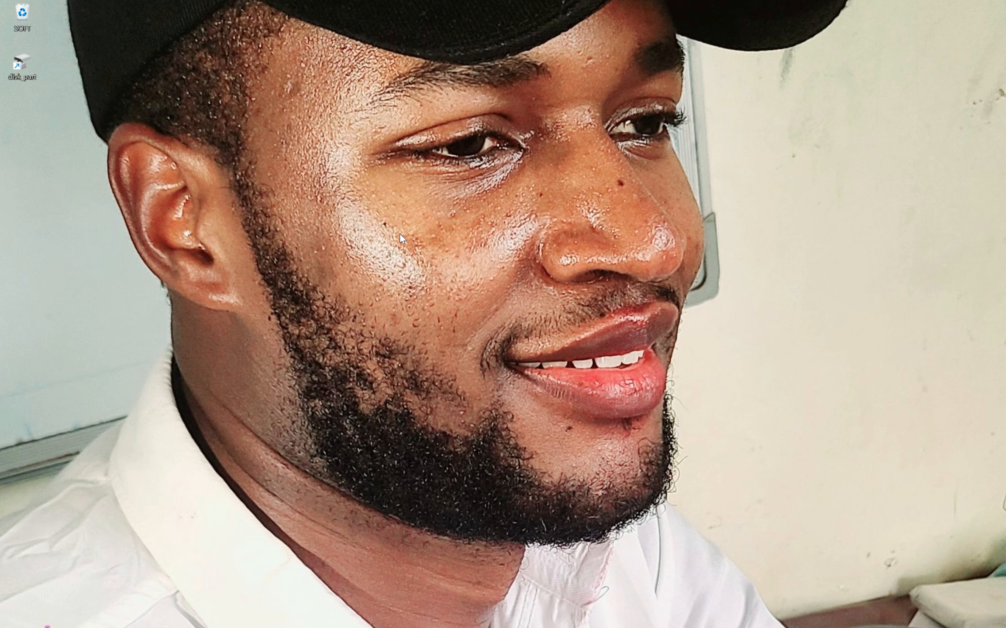
key(super+s)
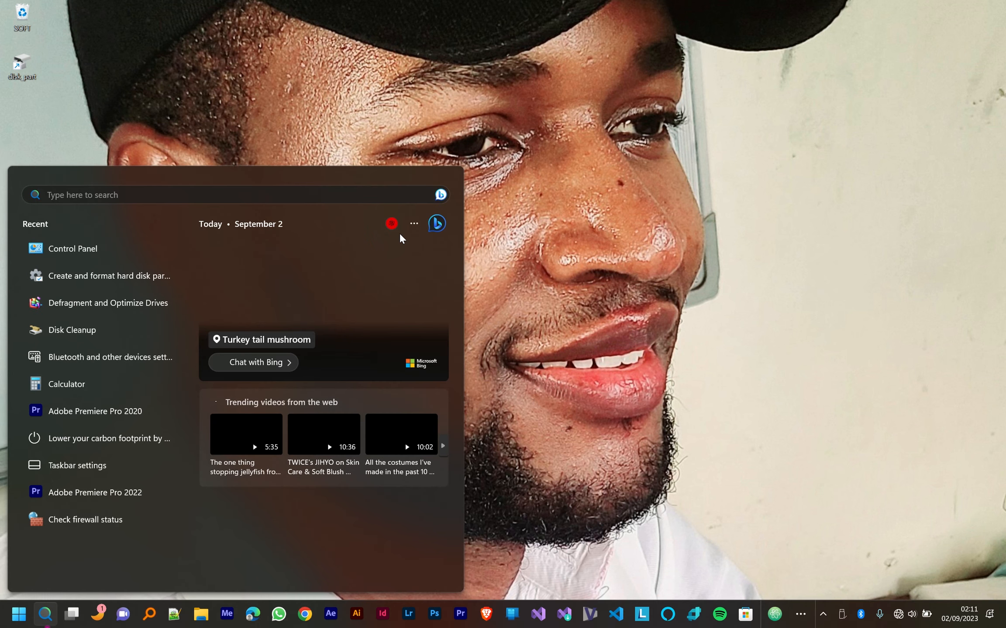
key(Escape)
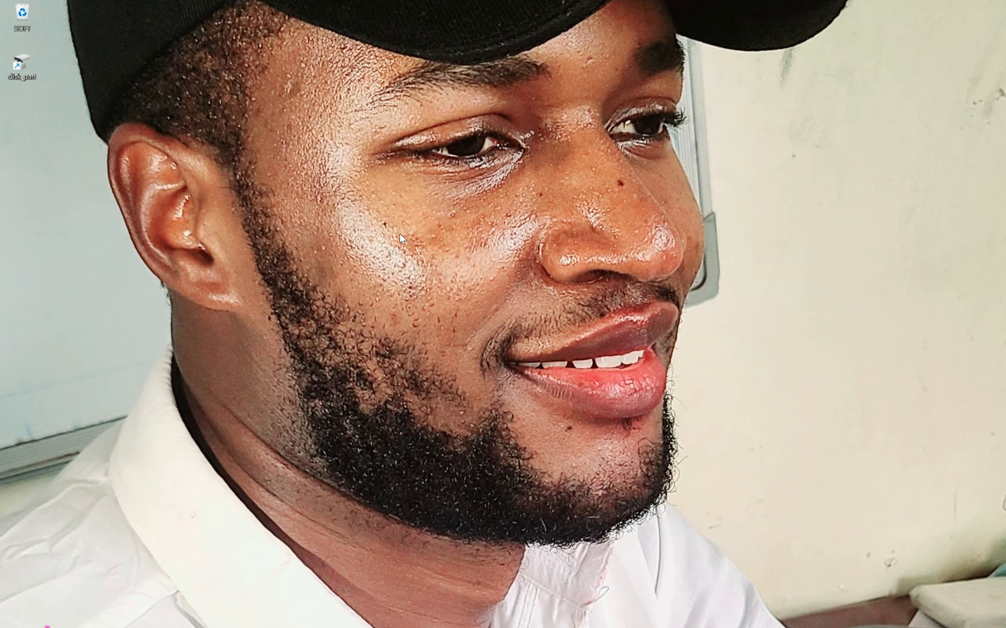
key(super+s)
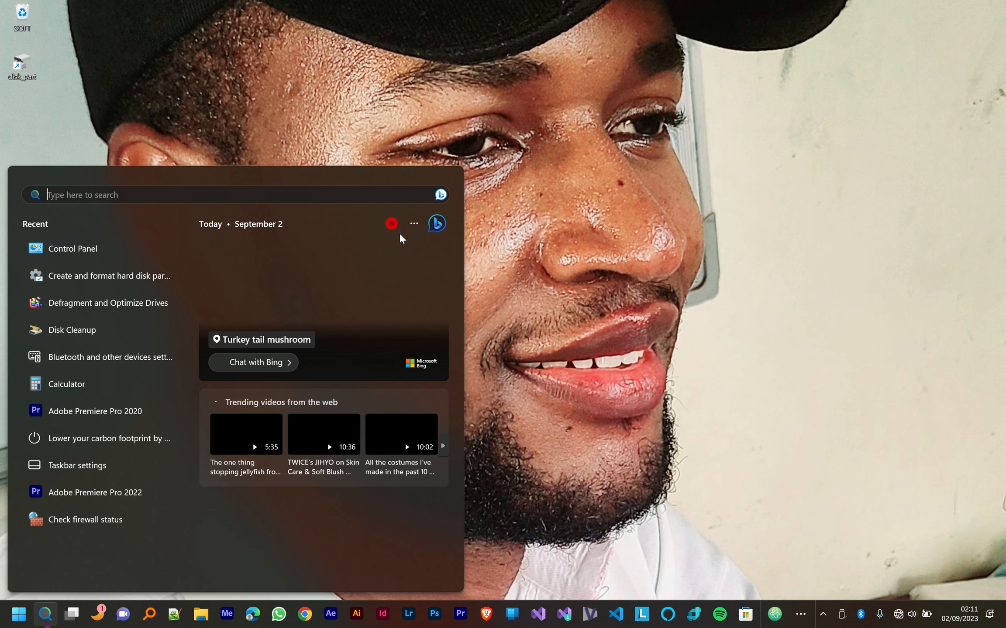
key(Escape)
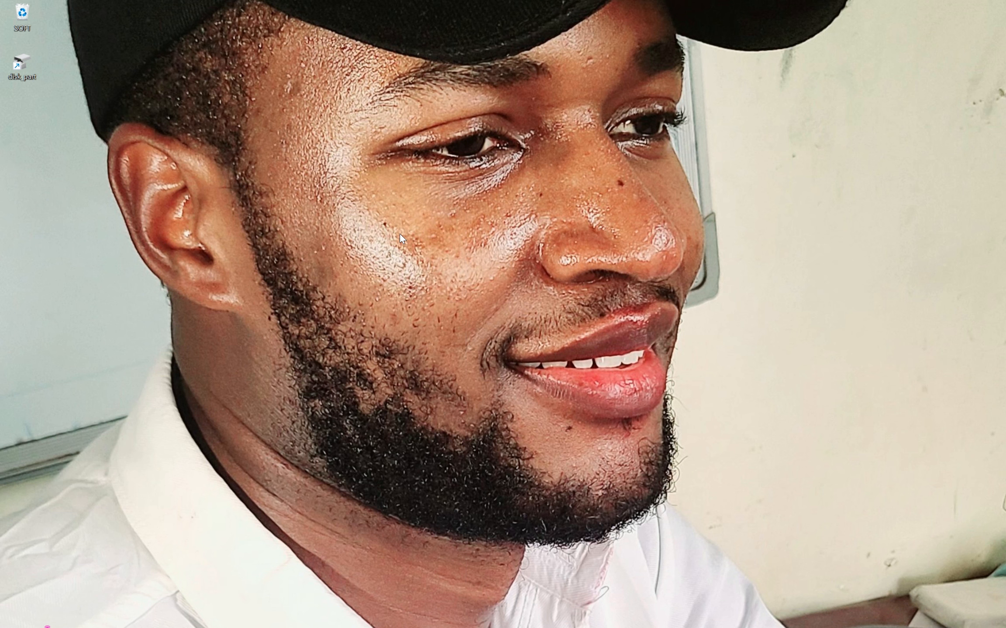
Search Windows for "disk ma", open Create and format hard disk partitions, and move the Disk Management window aside.
key(super)
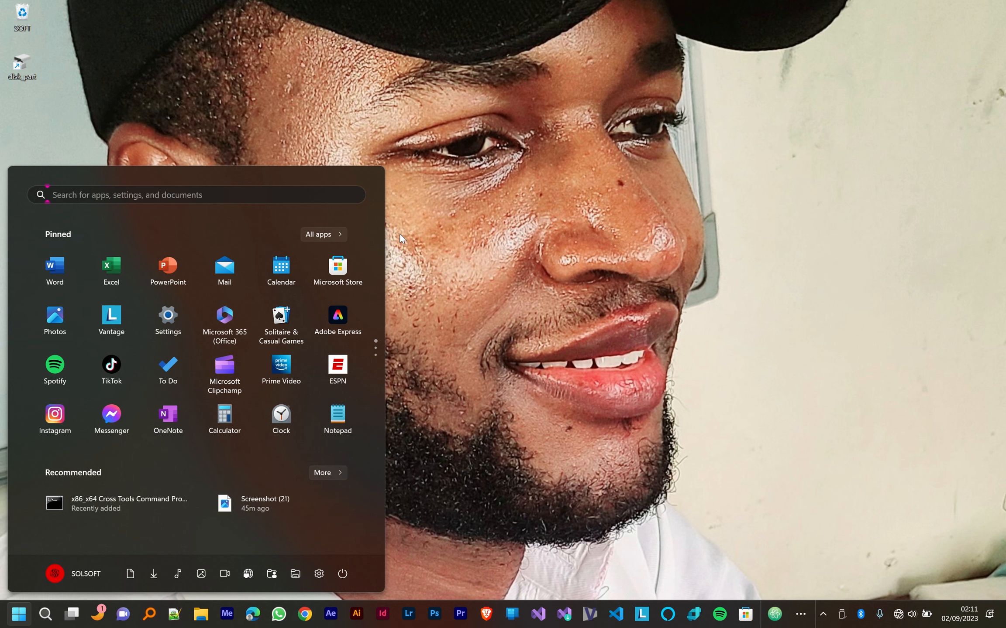
text(dis)
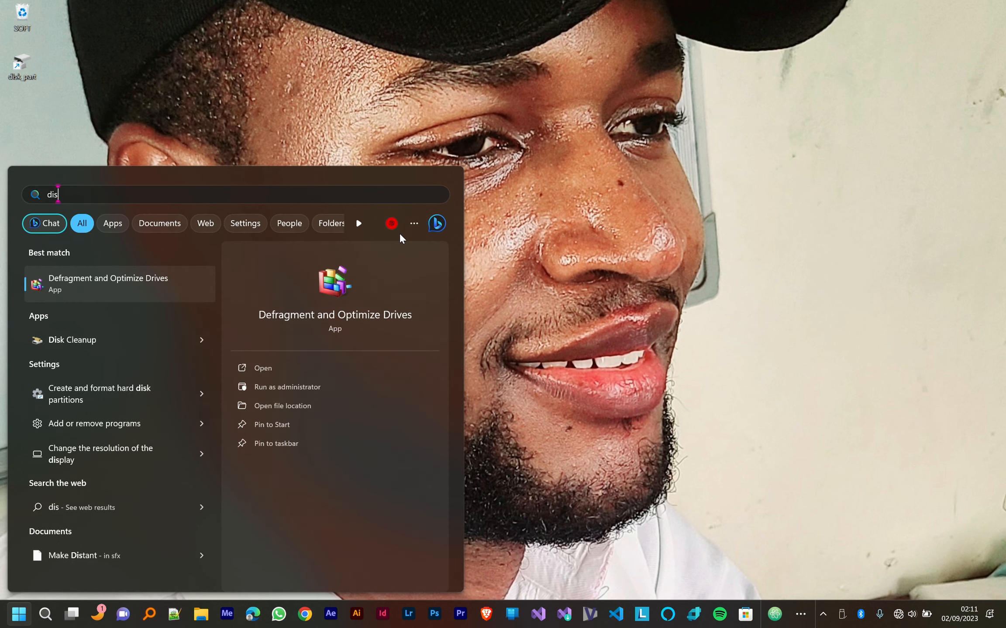
text(k ma)
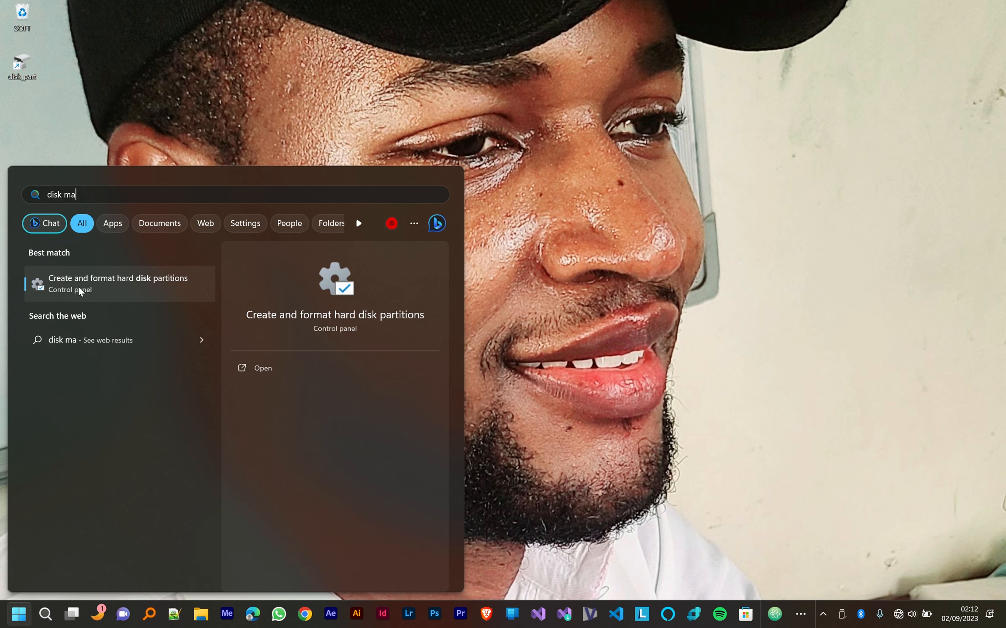
click(123, 288)
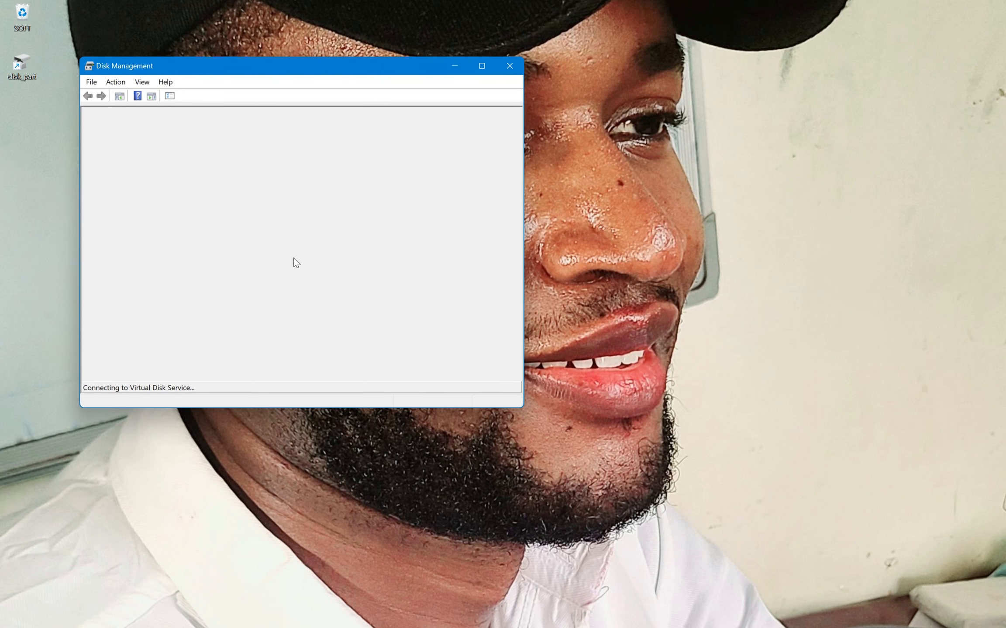
drag(253, 72, 330, 106)
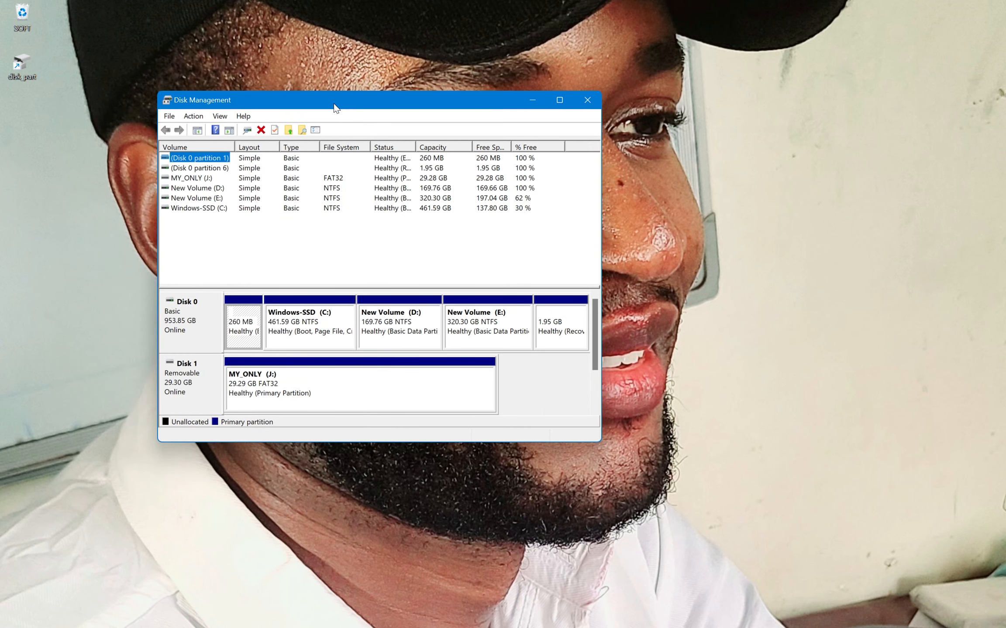
drag(334, 107, 719, 39)
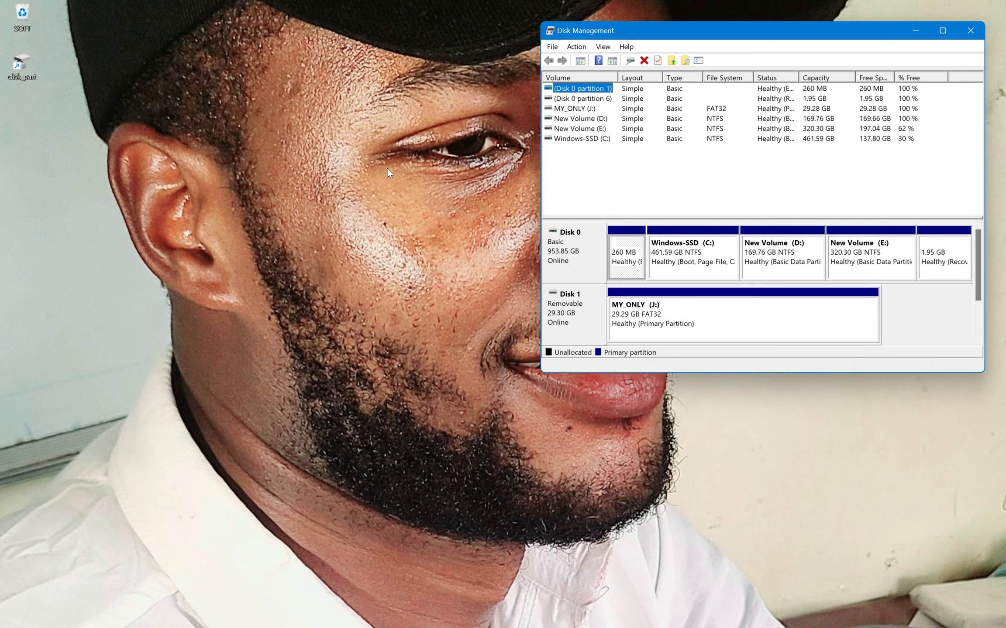
Open a second Disk Management window from the Windows quick links and move it clear of the desktop icons.
key(super+x)
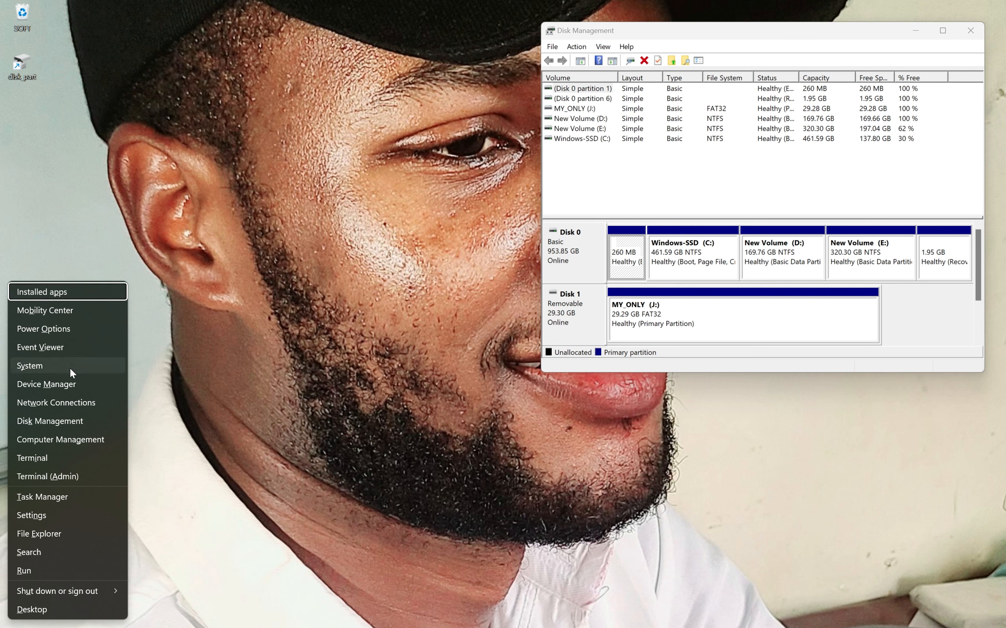
click(73, 420)
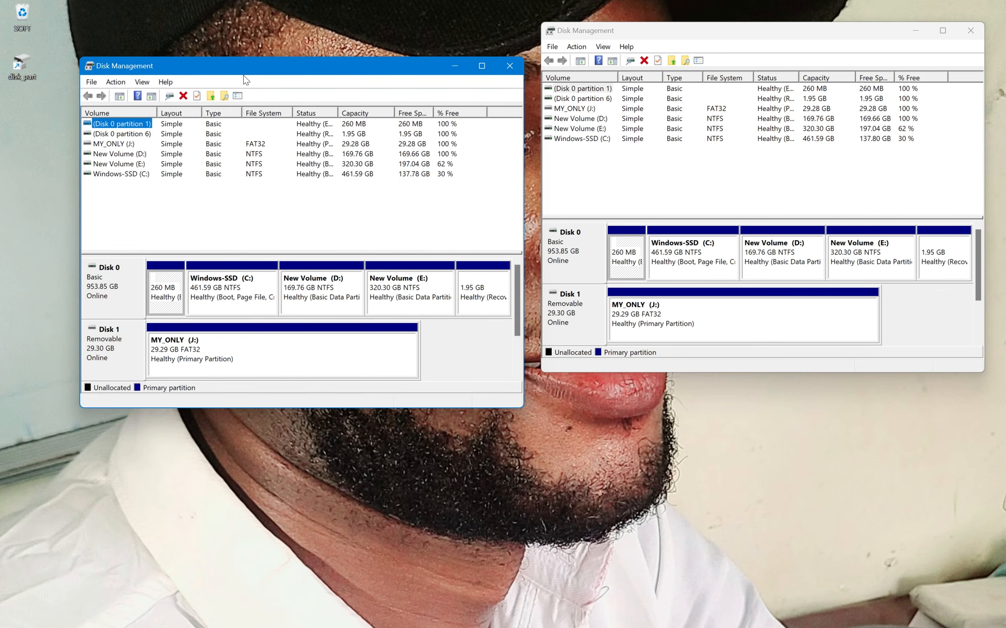
drag(243, 73, 874, 277)
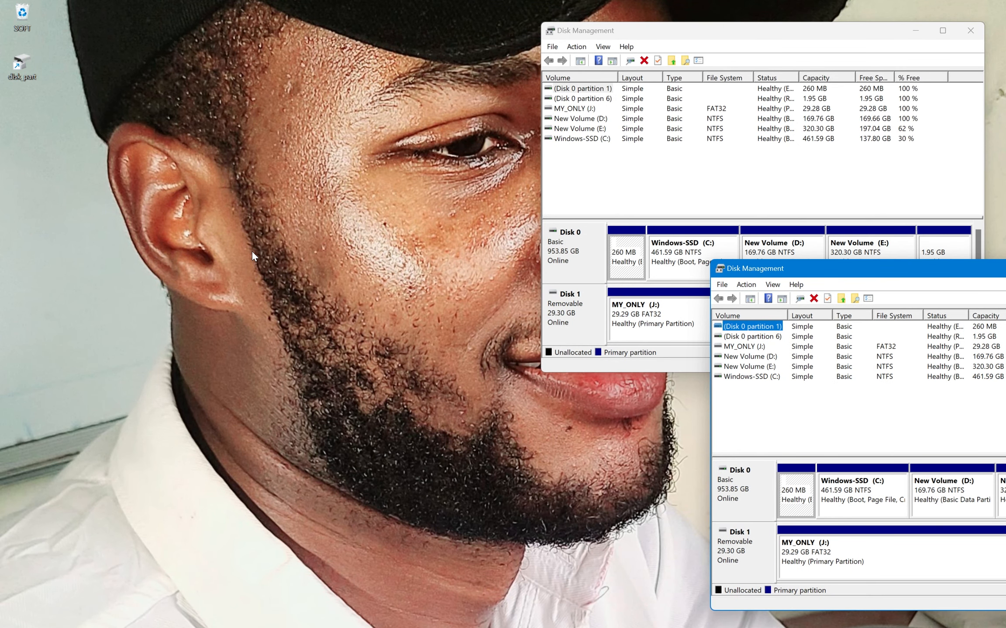
Delete the disk_part desktop shortcut and begin a new desktop shortcut with diskmgmt.msc as its location.
drag(21, 66, 17, 14)
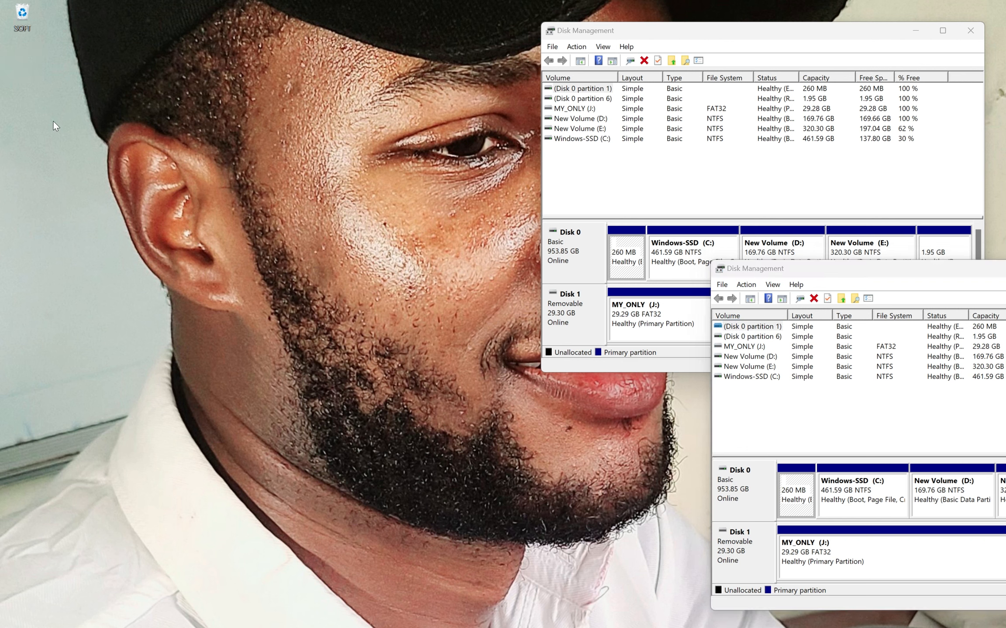
right_click(71, 162)
mouse_move(137, 254)
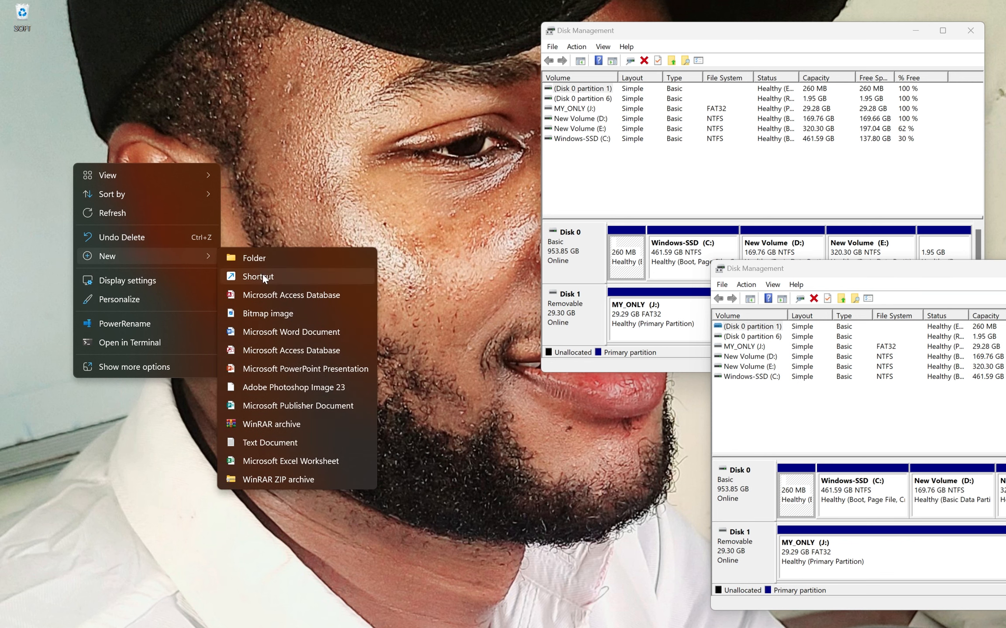
click(262, 274)
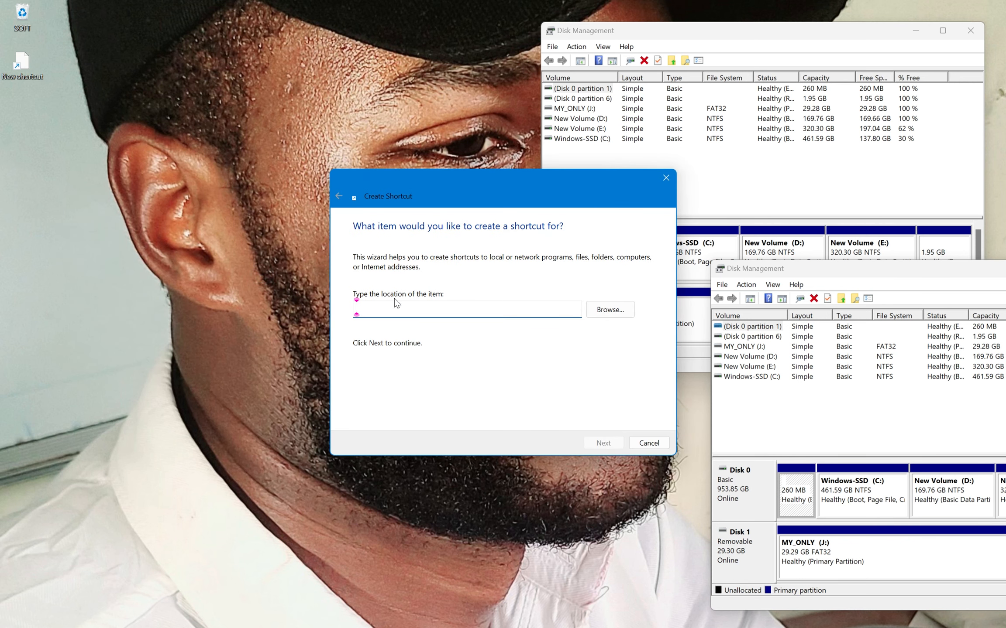
drag(404, 199, 238, 119)
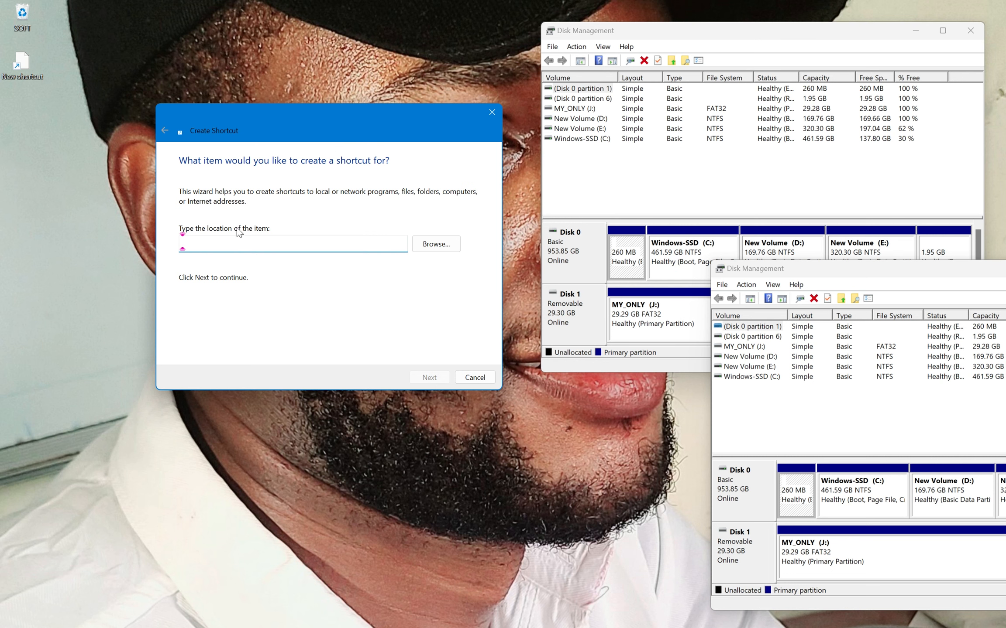
text(dis)
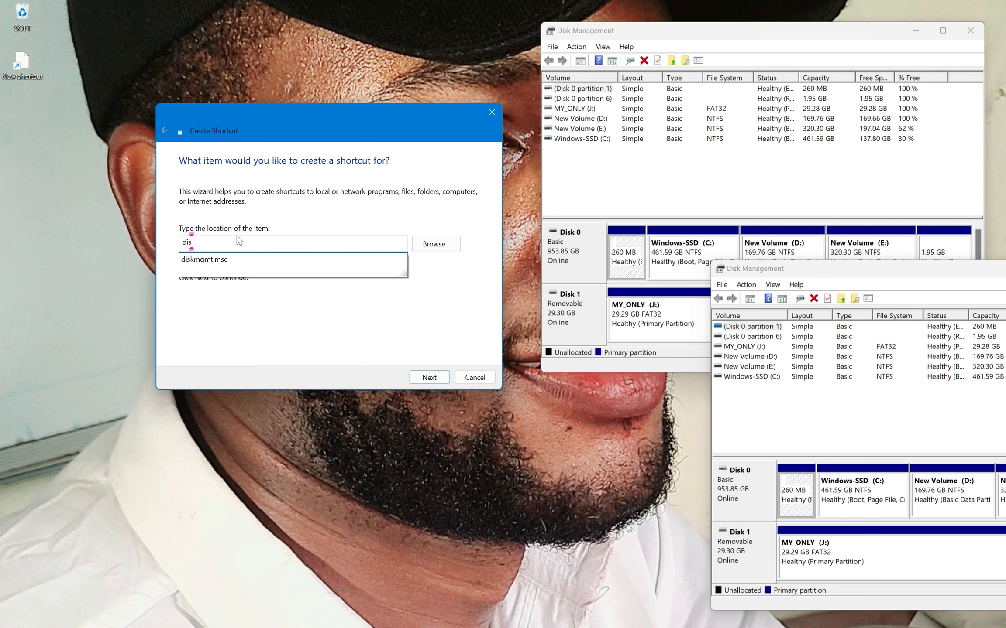
key(Down)
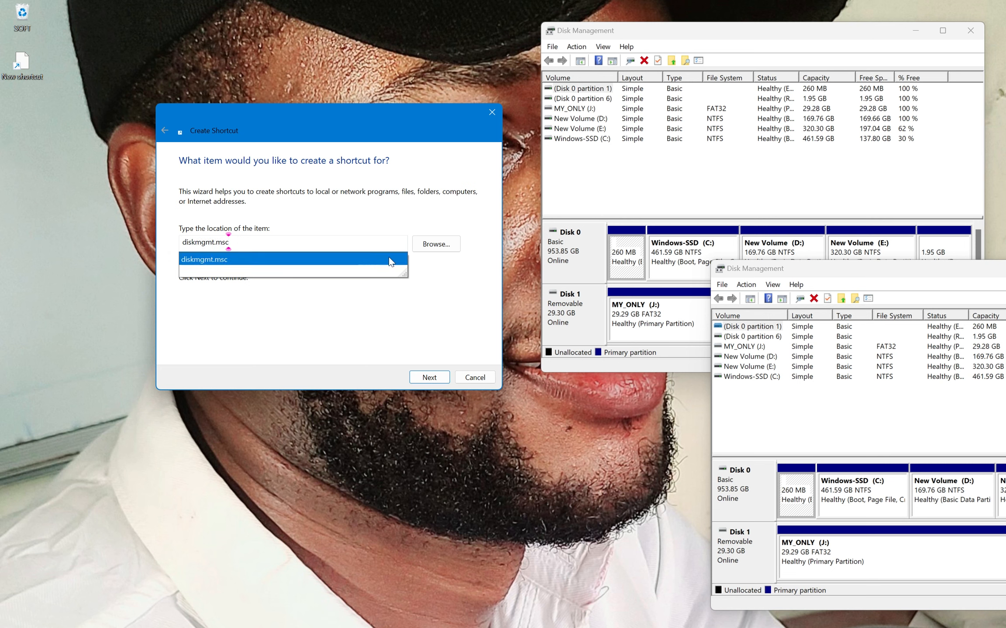
click(439, 376)
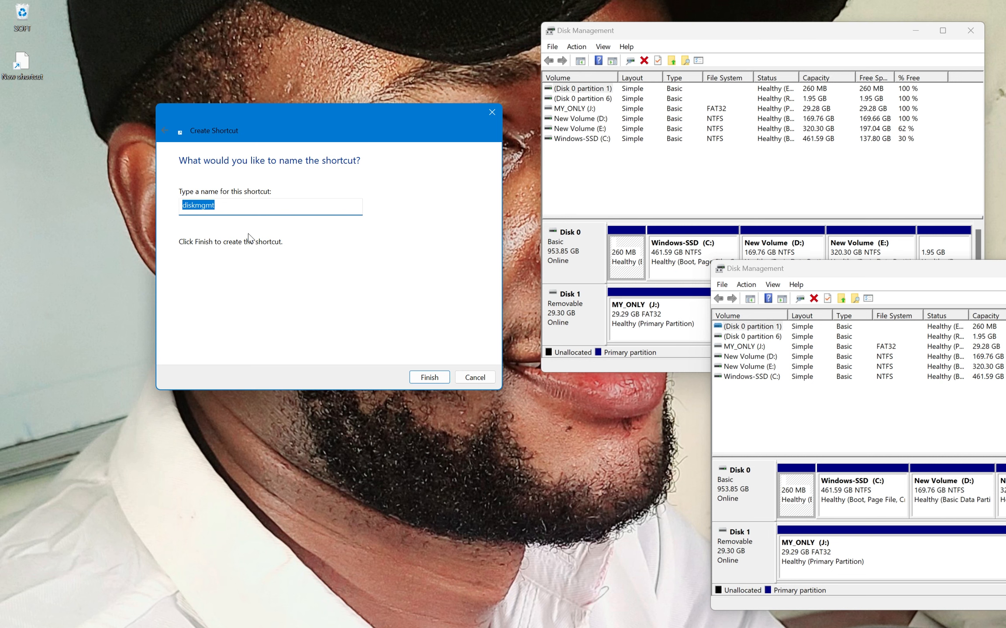
Name the new shortcut disk_part and use it to open another Disk Management window, moved off the desktop icons.
key(BackSpace)
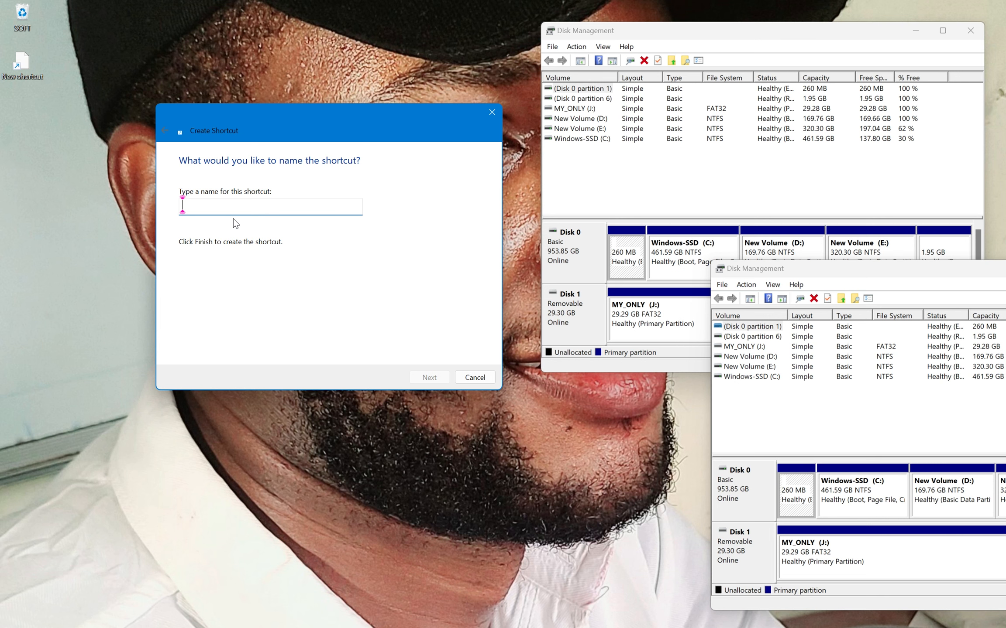
text(disk_pa)
click(415, 377)
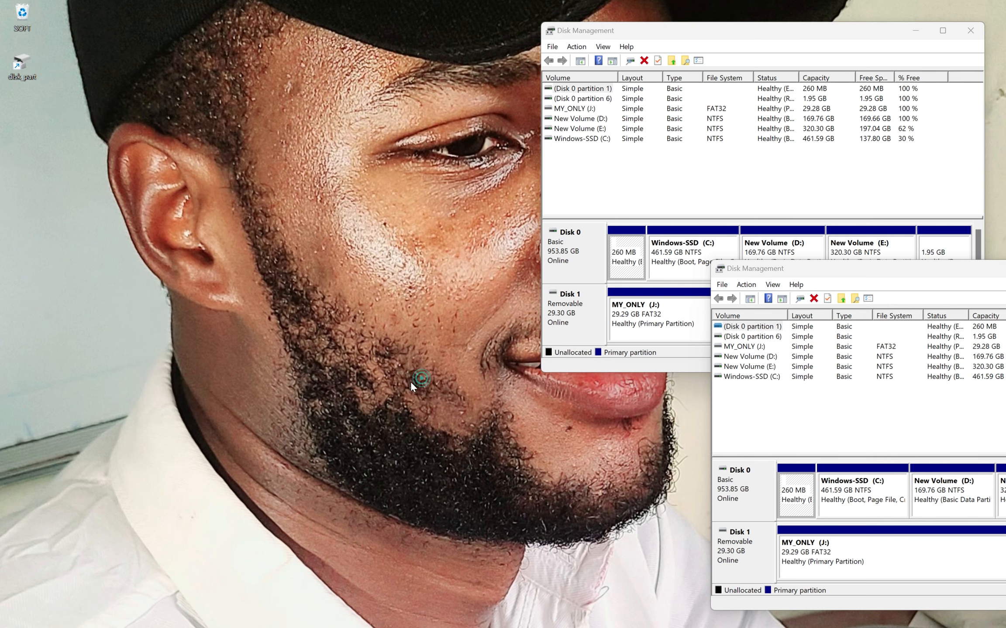
double_click(31, 72)
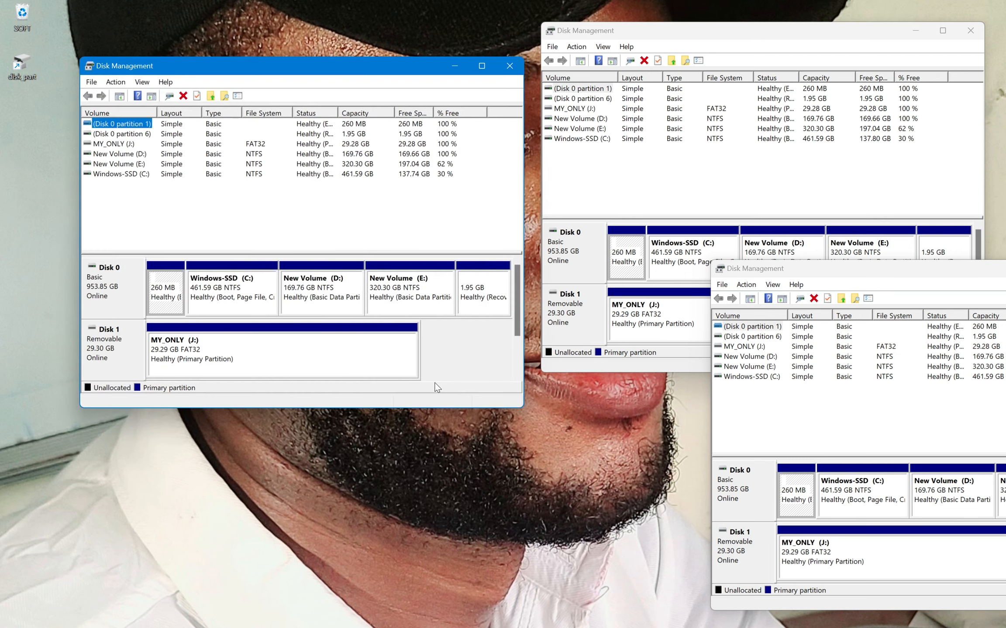
drag(275, 77, 586, 140)
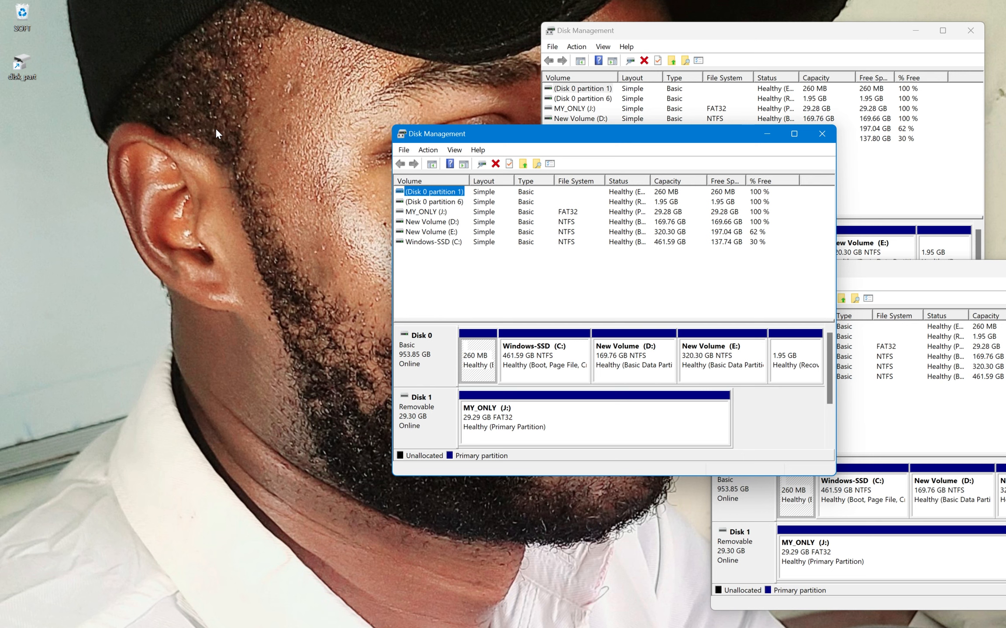
Open Command Prompt by running cmd, then move and narrow its window beside the Disk Management windows.
key(super+r)
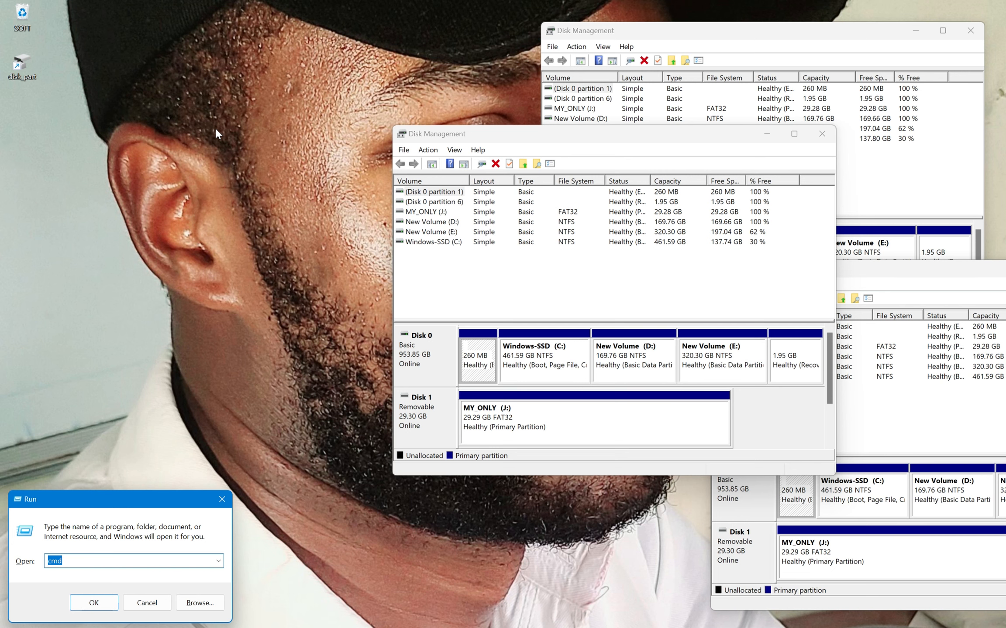
key(Return)
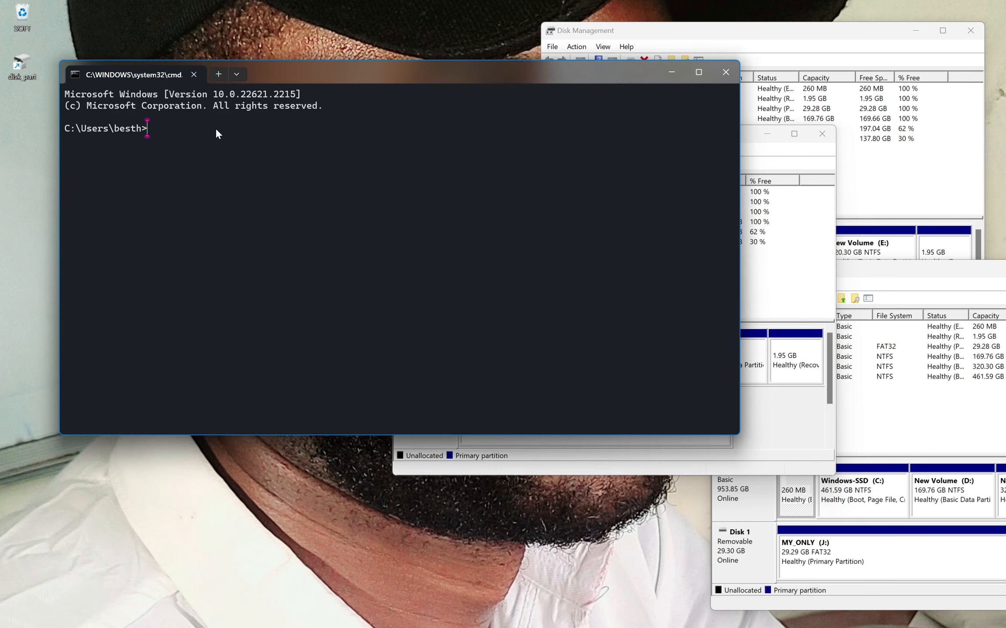
drag(334, 82, 310, 170)
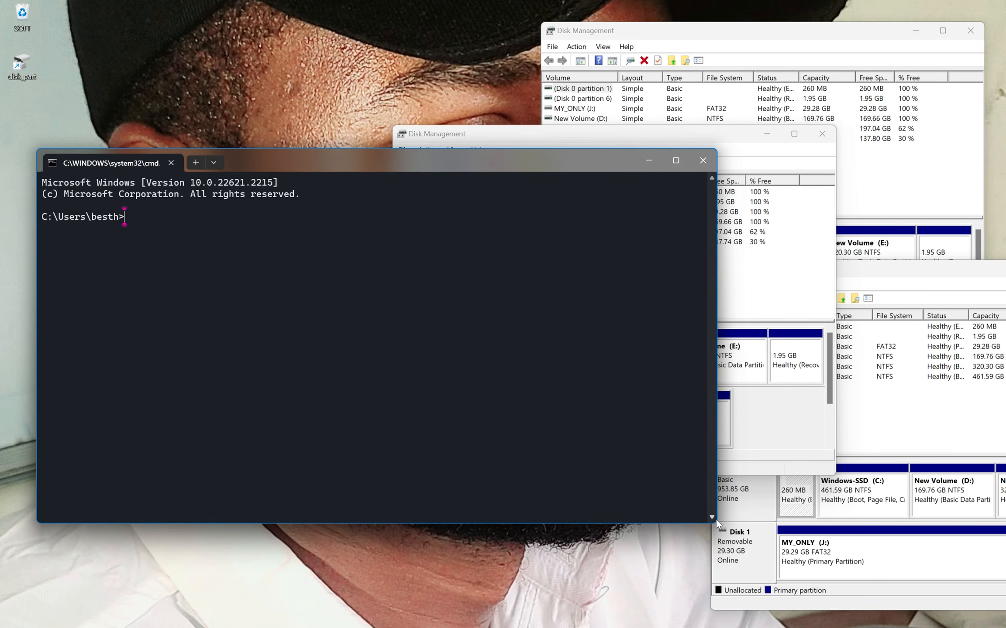
drag(715, 524, 517, 568)
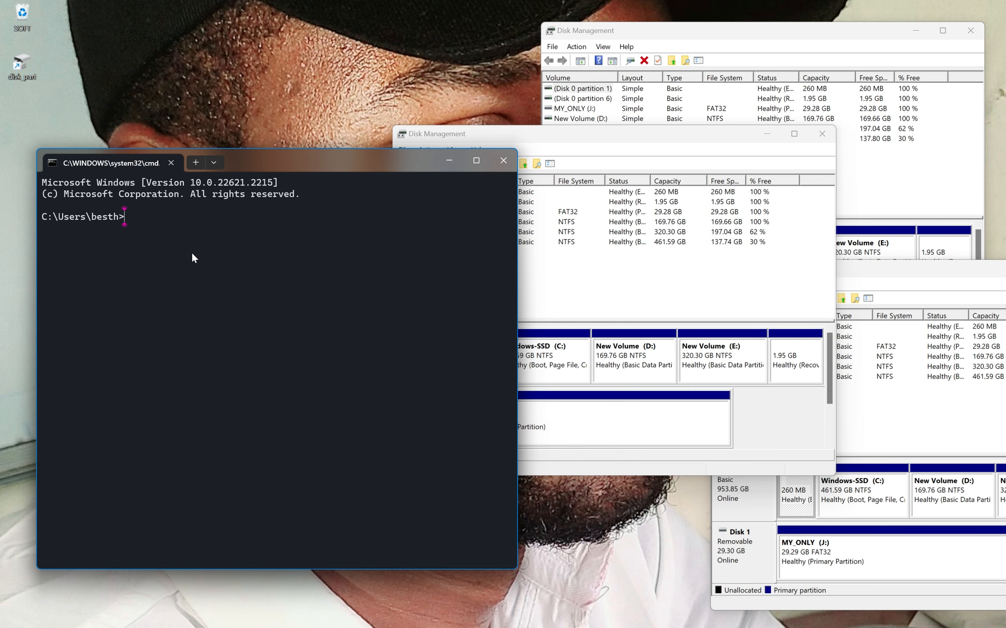
Launch Disk Management from Command Prompt with the command diskmgmt.msc.
text(diskmamt)
key(BackSpace)
key(BackSpace)
key(BackSpace)
text(gmt.msc)
key(Return)
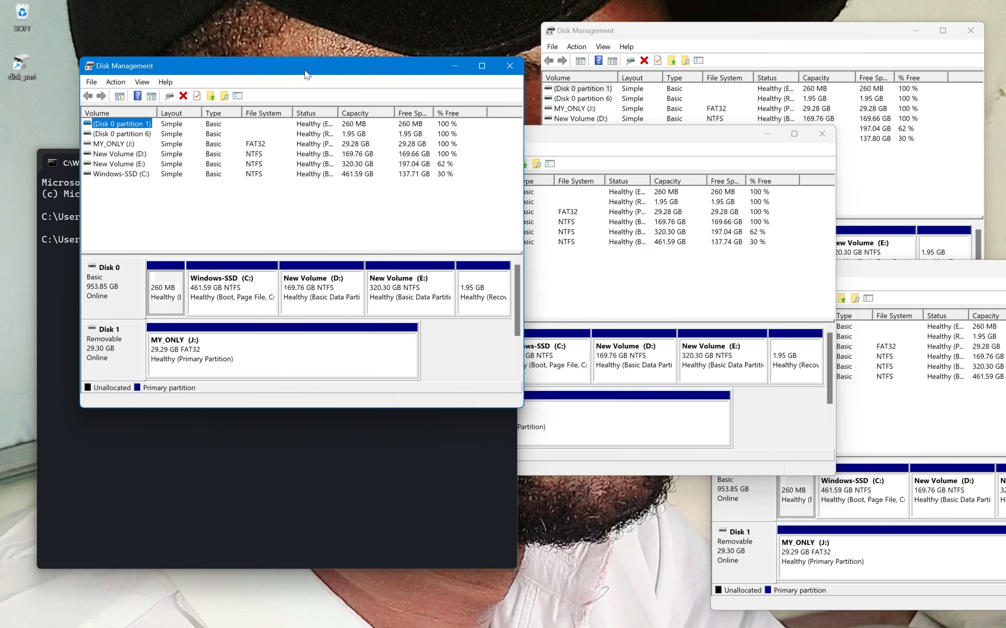
Move the newest Disk Management window off Command Prompt, close Command Prompt and reposition the Disk Management window.
drag(305, 68, 455, 41)
click(189, 262)
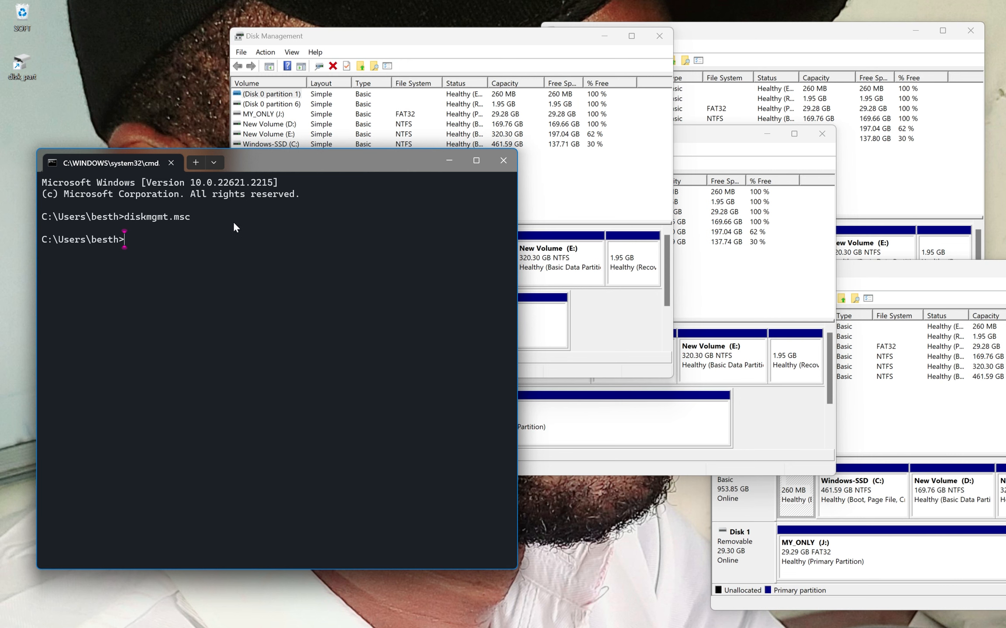
click(506, 165)
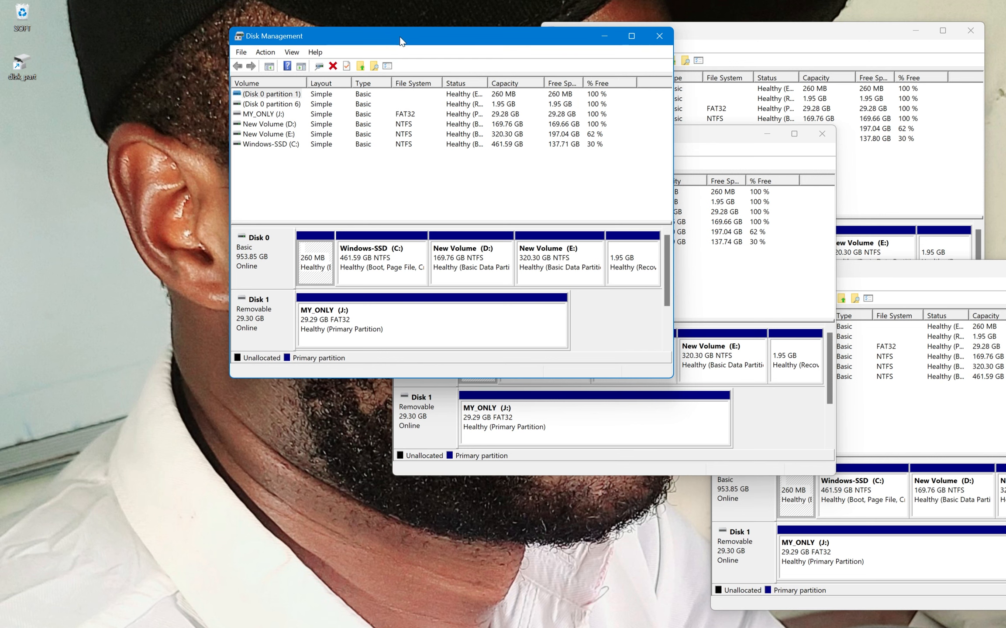
drag(399, 36, 340, 30)
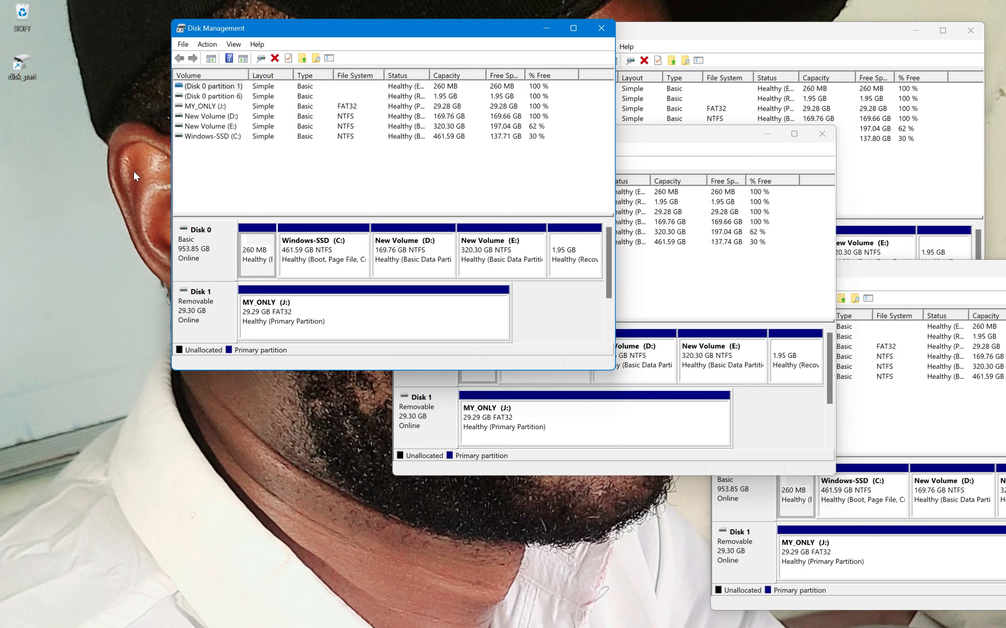
Find Control Panel with a Start search for "conro" and open it.
right_click(93, 266)
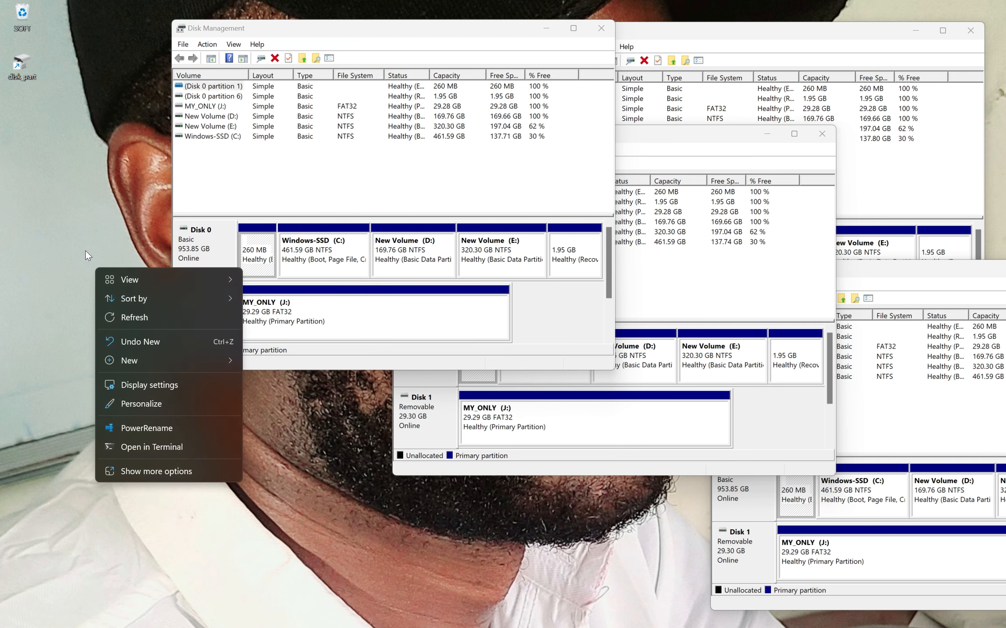
click(84, 250)
key(super)
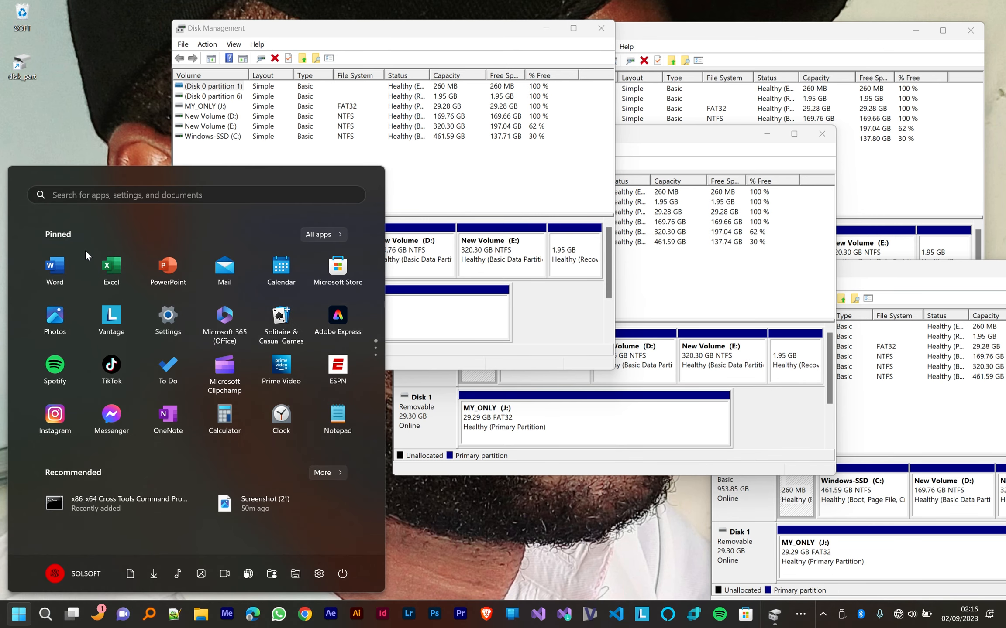
text(conro)
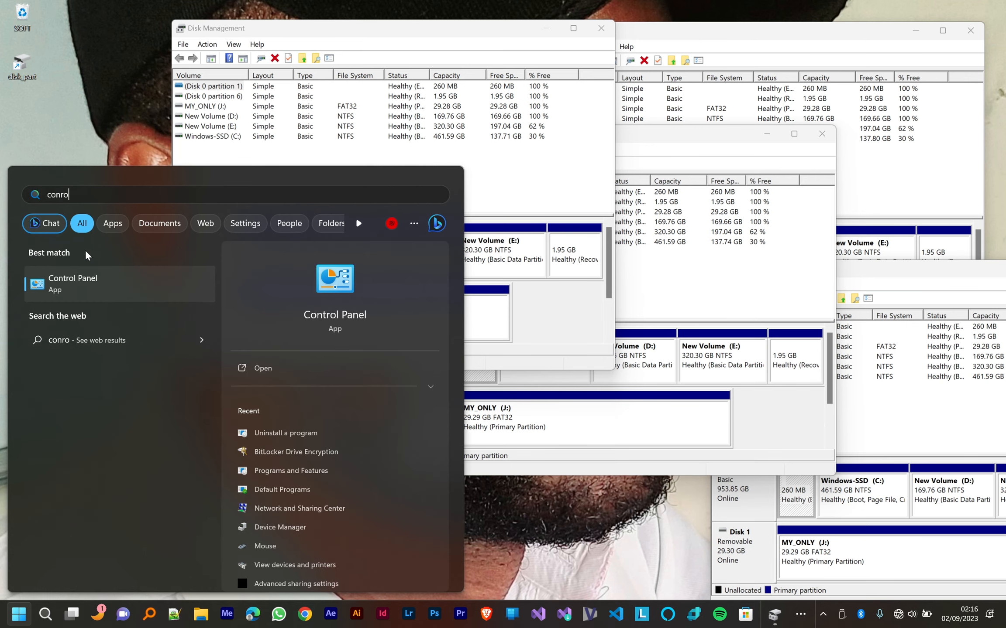
key(Escape)
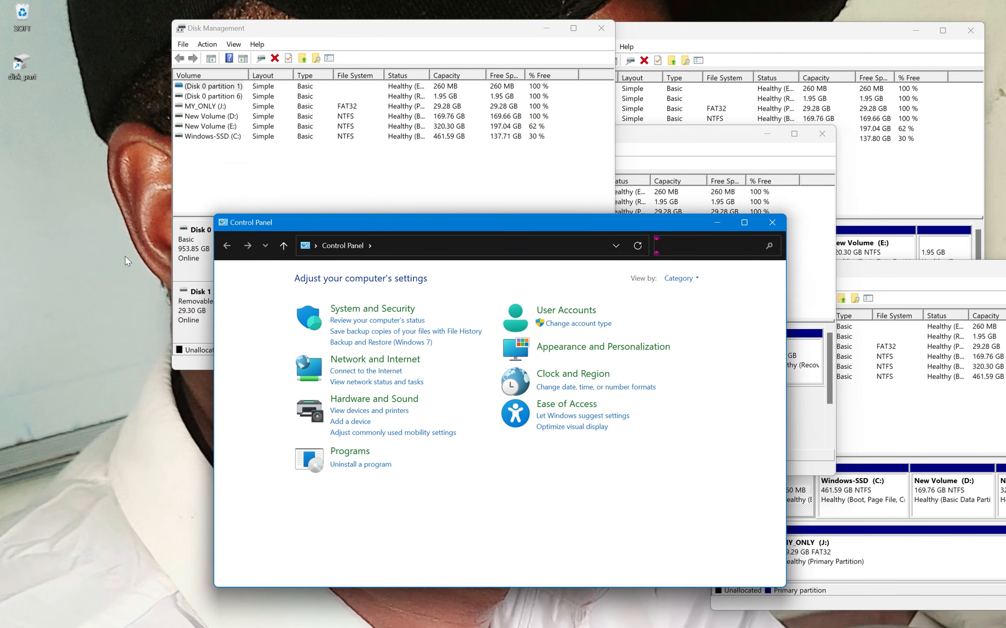
Search Control Panel for "disk" and launch "Create and format hard disk partitions" from Windows Tools.
drag(426, 230, 272, 150)
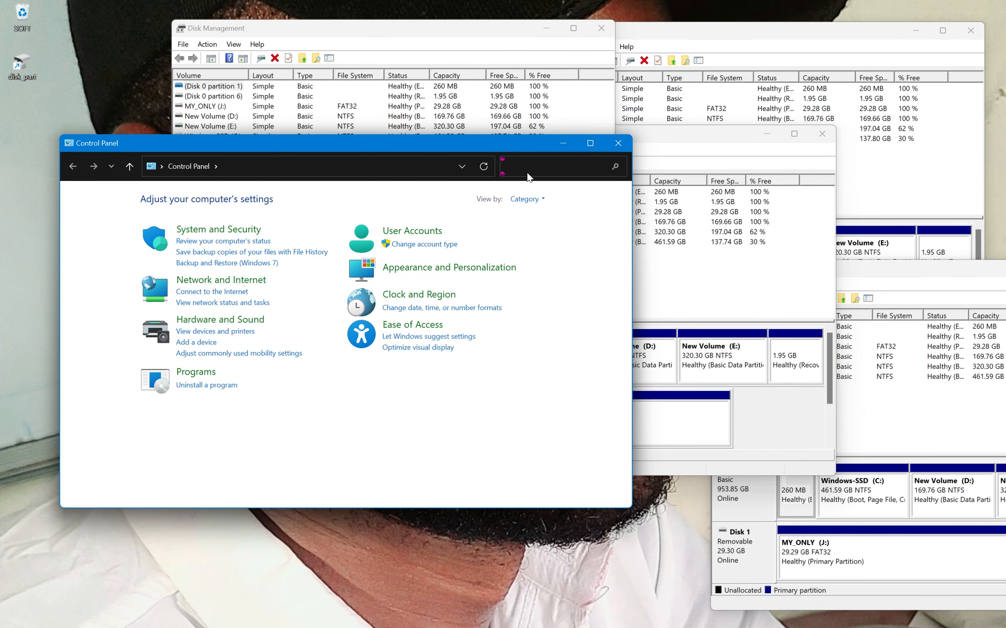
text(disk)
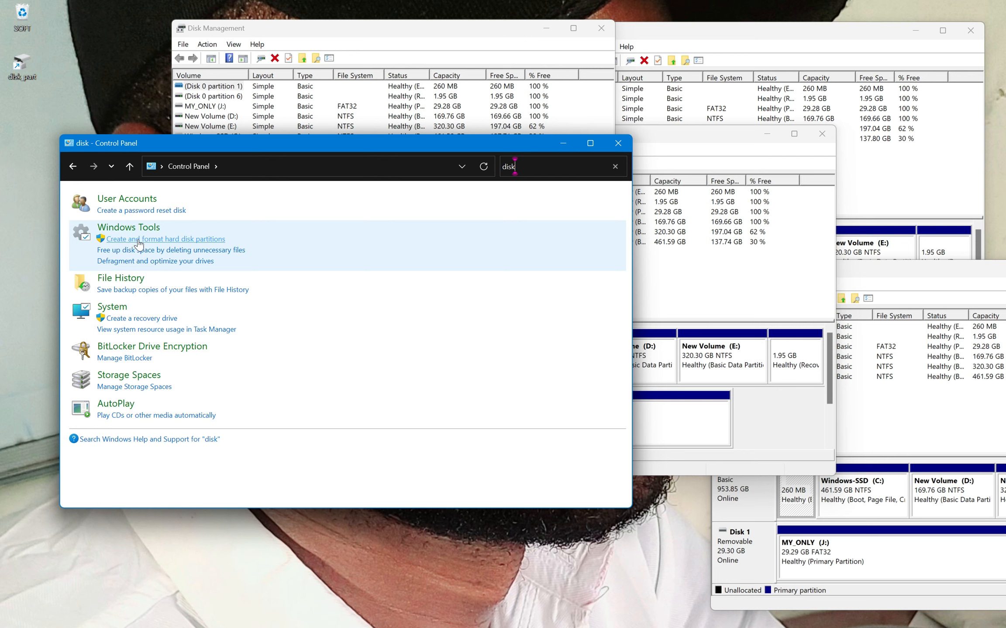
click(175, 242)
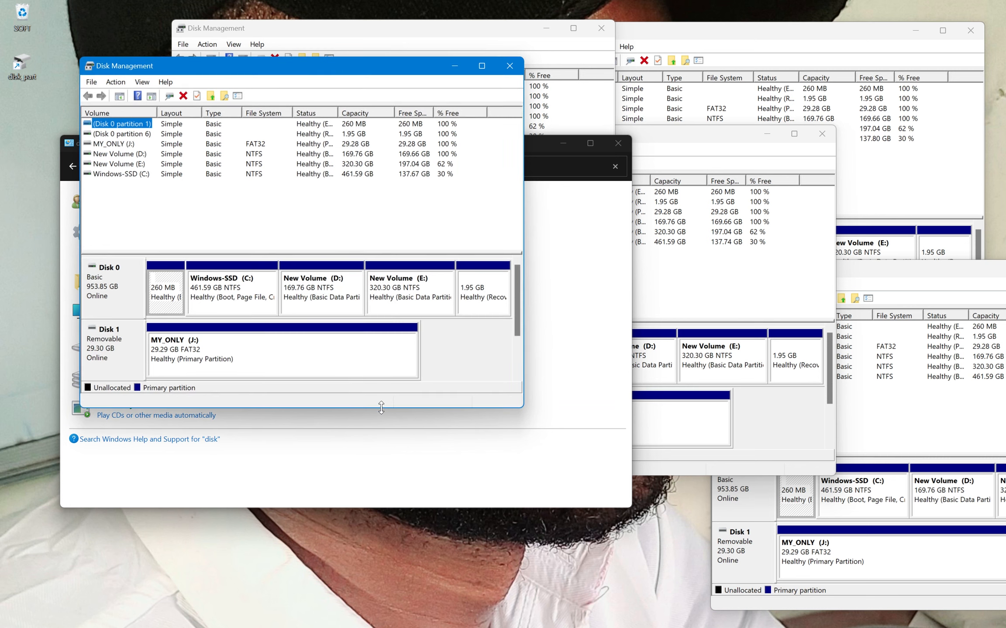
Move the newly opened Disk Management window clear of Control Panel and close Control Panel.
drag(297, 75, 570, 271)
drag(271, 141, 250, 116)
click(599, 119)
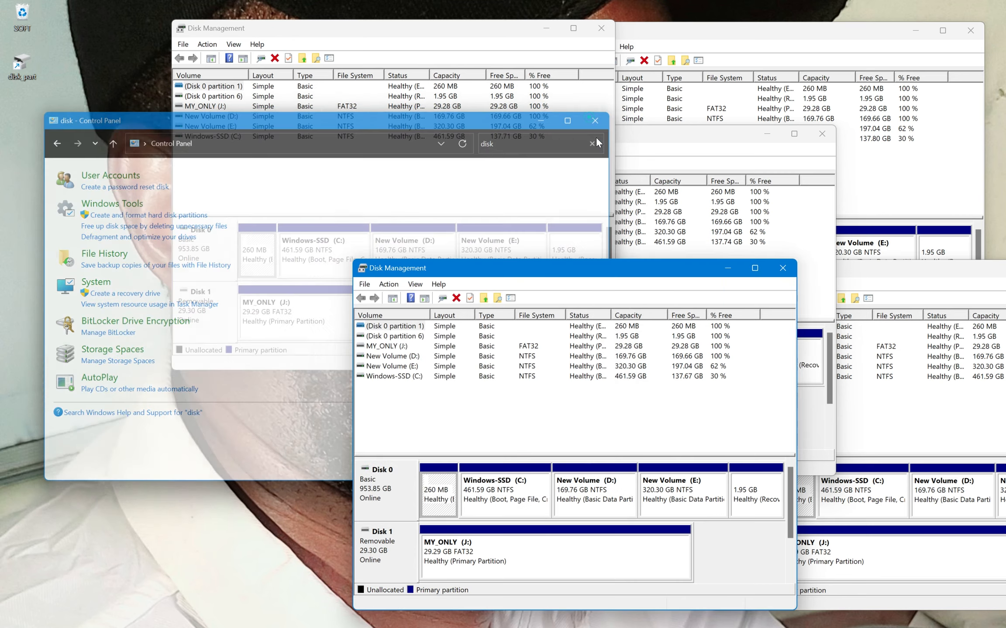
Close the four older Disk Management windows, keeping only the one launched from Control Panel.
drag(581, 276, 265, 282)
drag(643, 137, 597, 172)
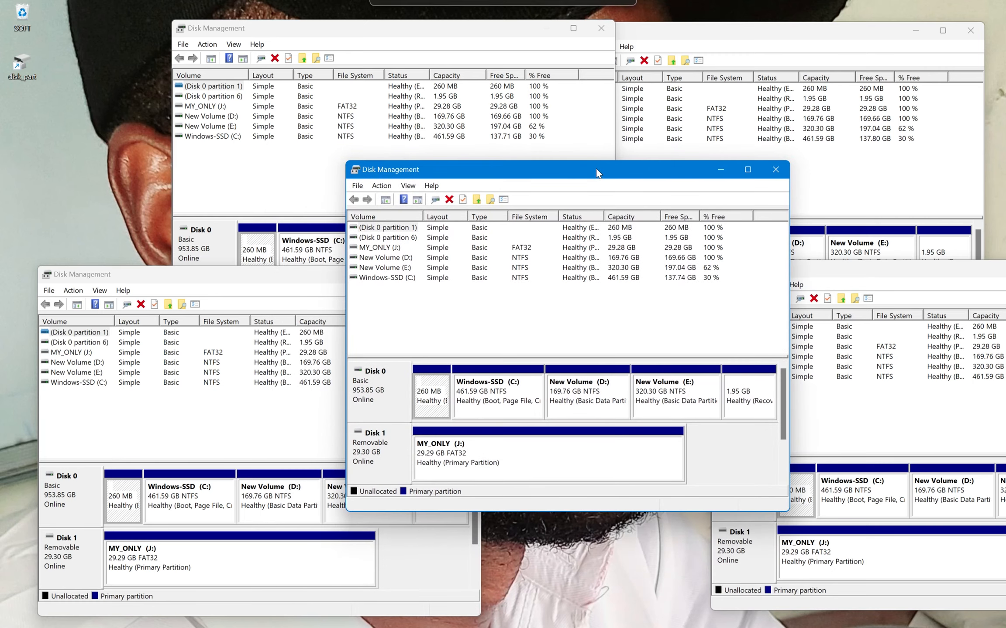
click(776, 169)
click(599, 30)
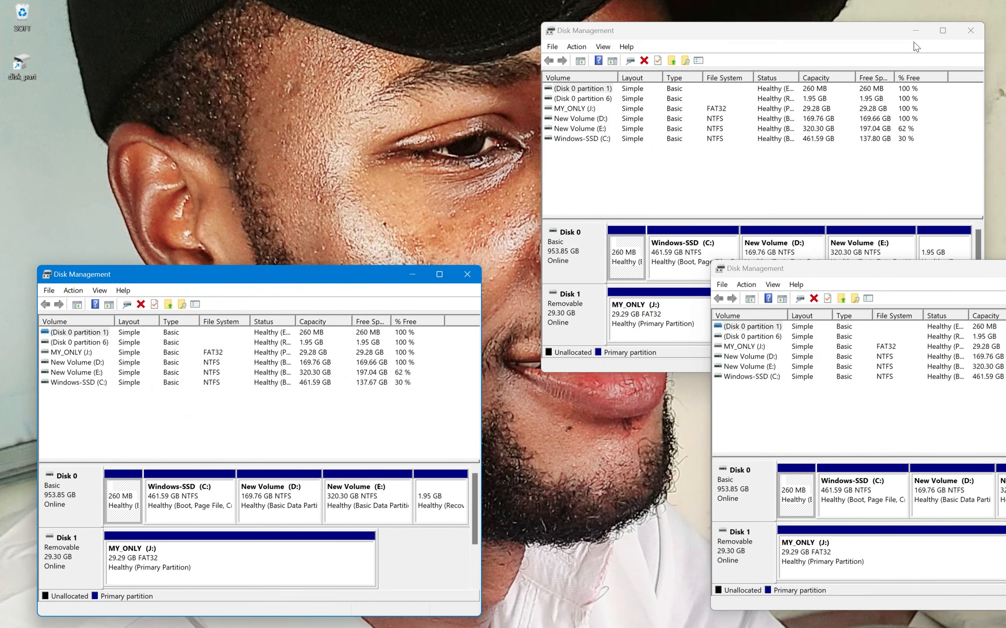
drag(332, 281, 358, 57)
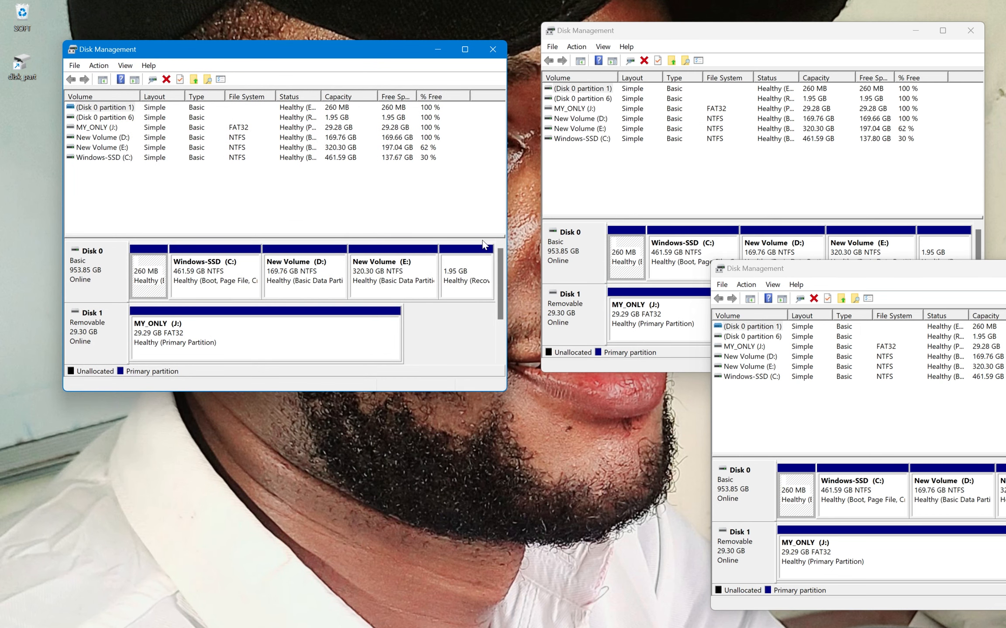
drag(332, 53, 329, 44)
click(970, 30)
drag(901, 270, 702, 149)
click(937, 141)
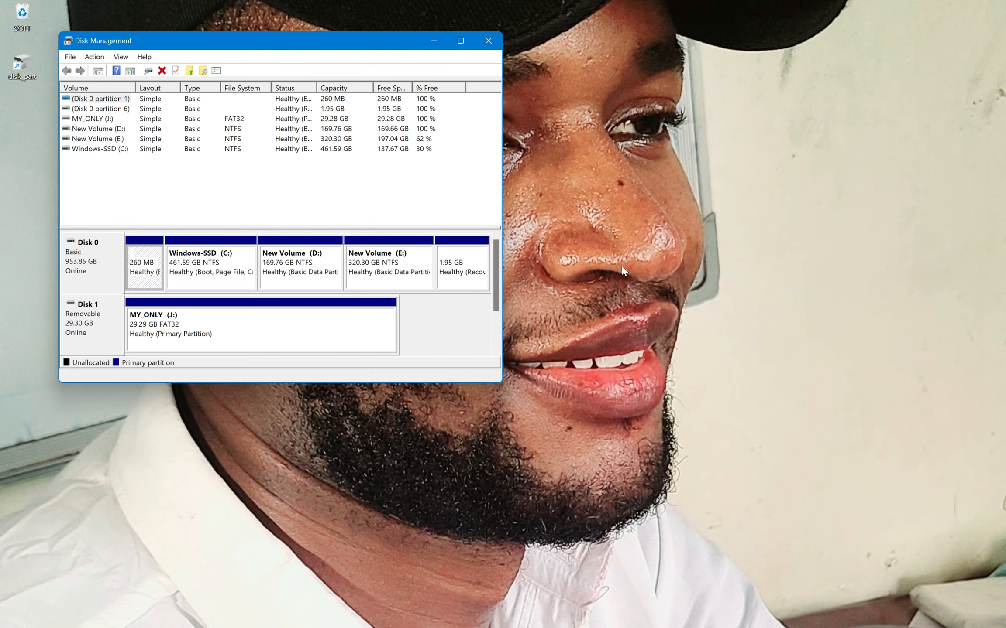
Reposition and widen the remaining Disk Management window, and enlarge its graphical disk view by moving the divider up.
drag(275, 41, 270, 98)
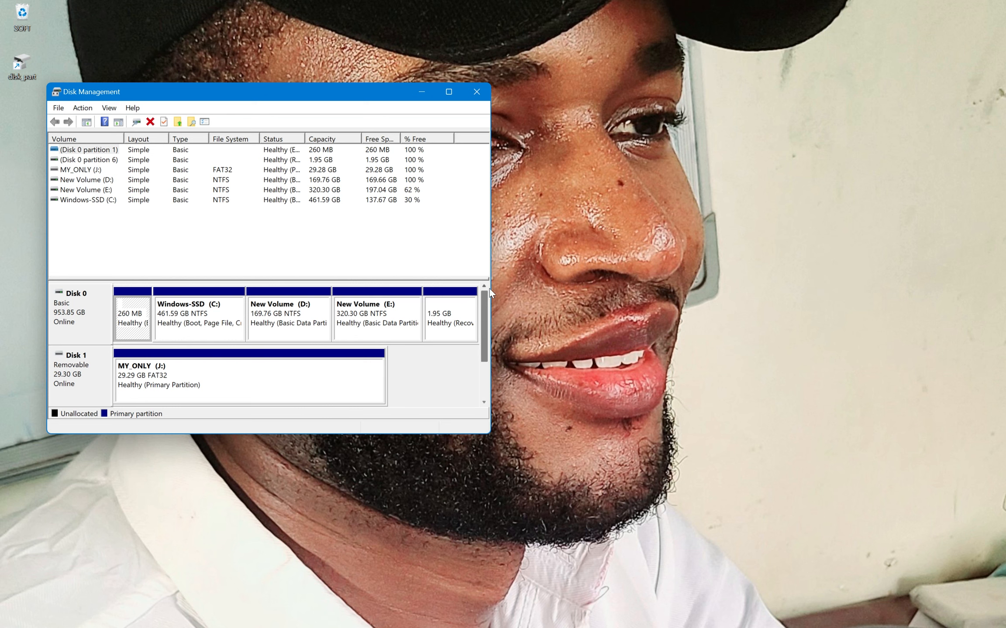
drag(504, 291, 550, 301)
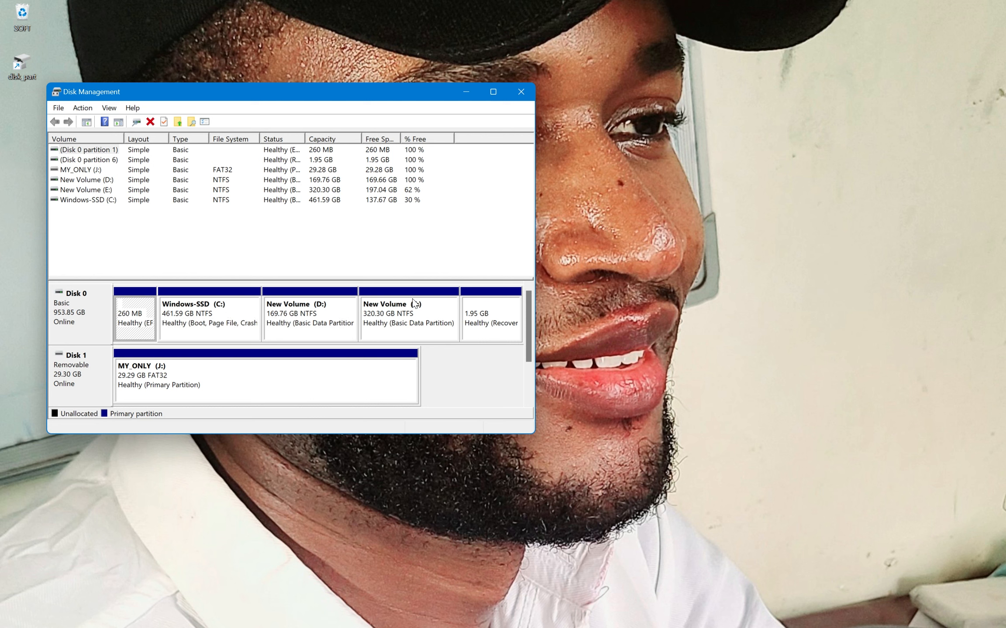
click(340, 278)
drag(341, 278, 341, 247)
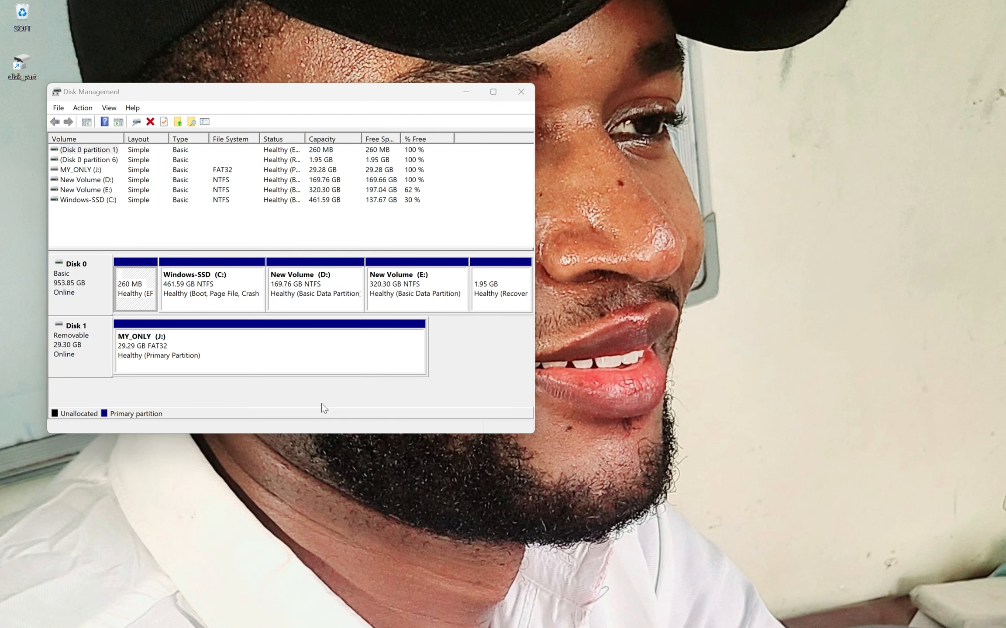
Open File Explorer at This PC and select the Windows-SSD (C:) drive.
key(super+e)
drag(698, 76, 649, 142)
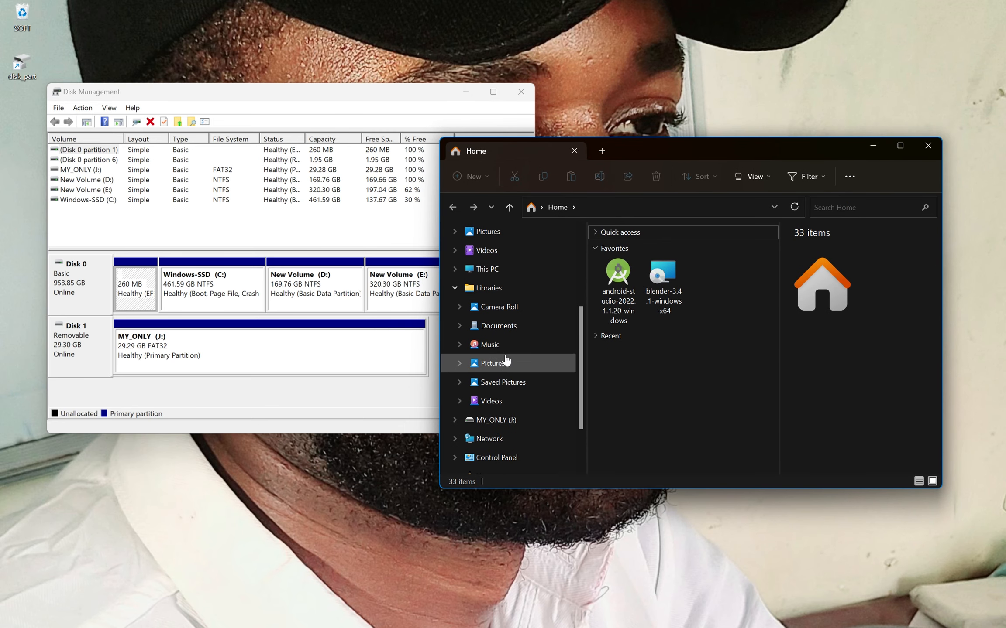
scroll(506, 323, up, 1)
scroll(503, 270, up, 1)
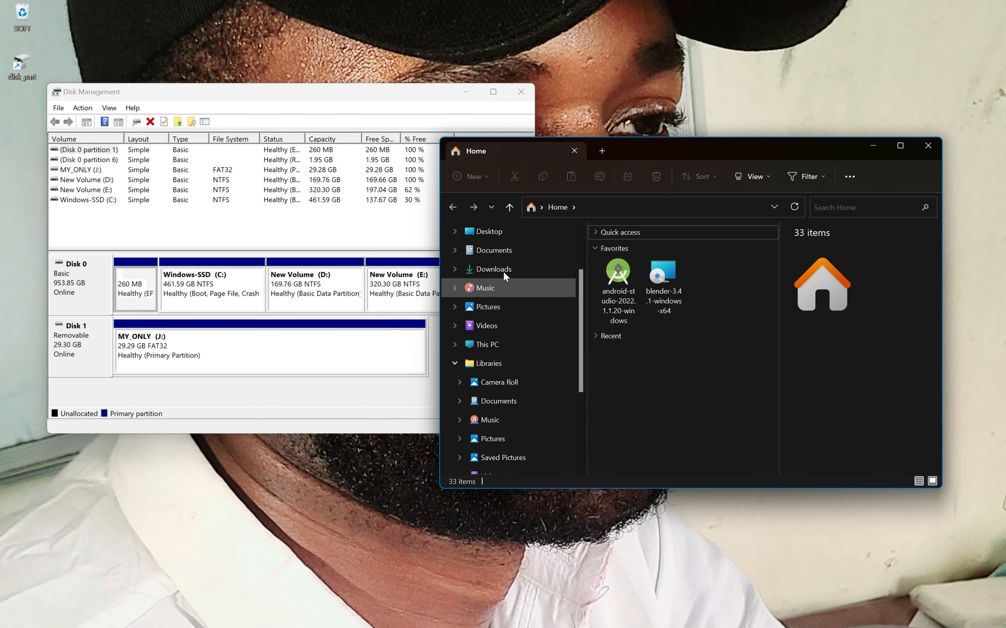
click(512, 367)
click(670, 263)
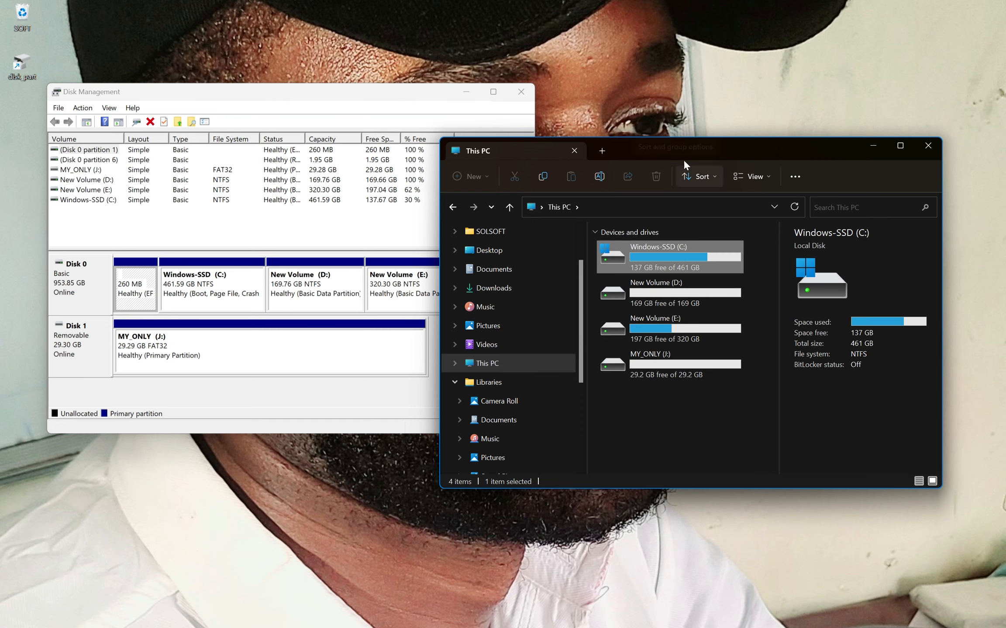
Arrange the Disk Management and File Explorer windows side by side without overlap.
drag(727, 147, 807, 108)
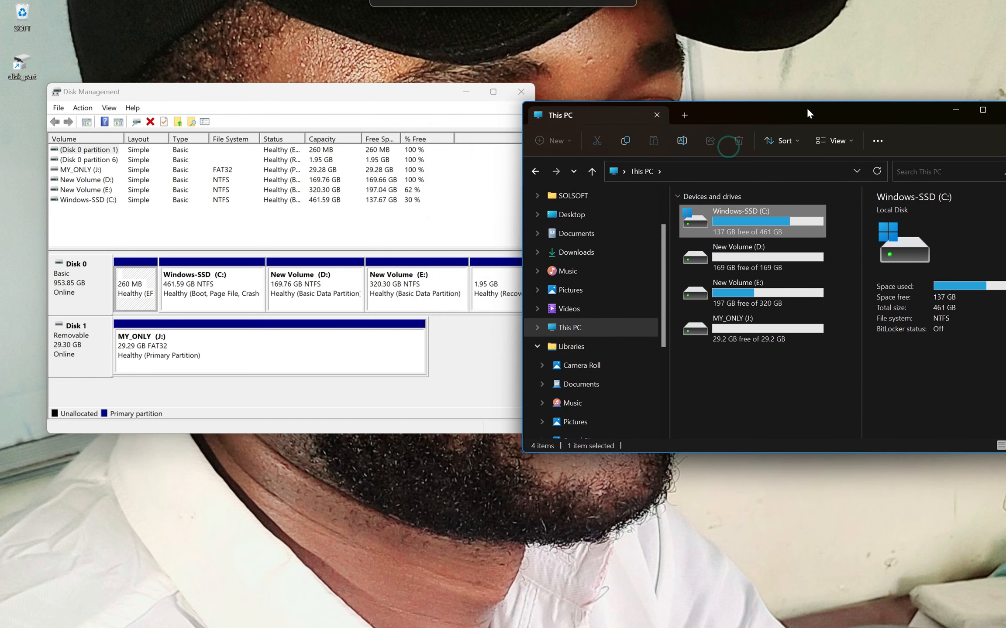
drag(351, 95, 315, 104)
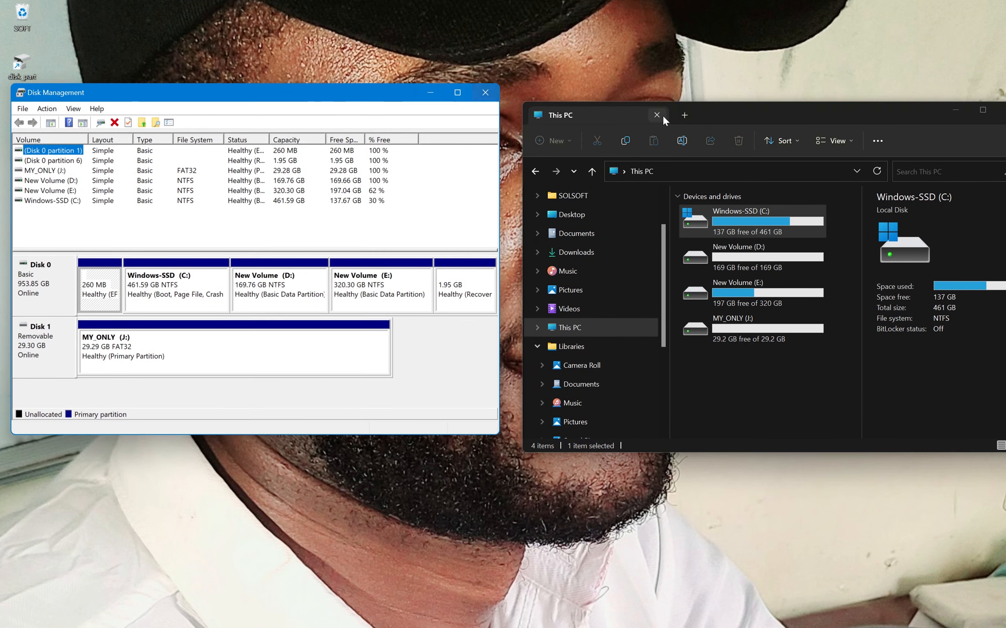
drag(744, 112, 731, 98)
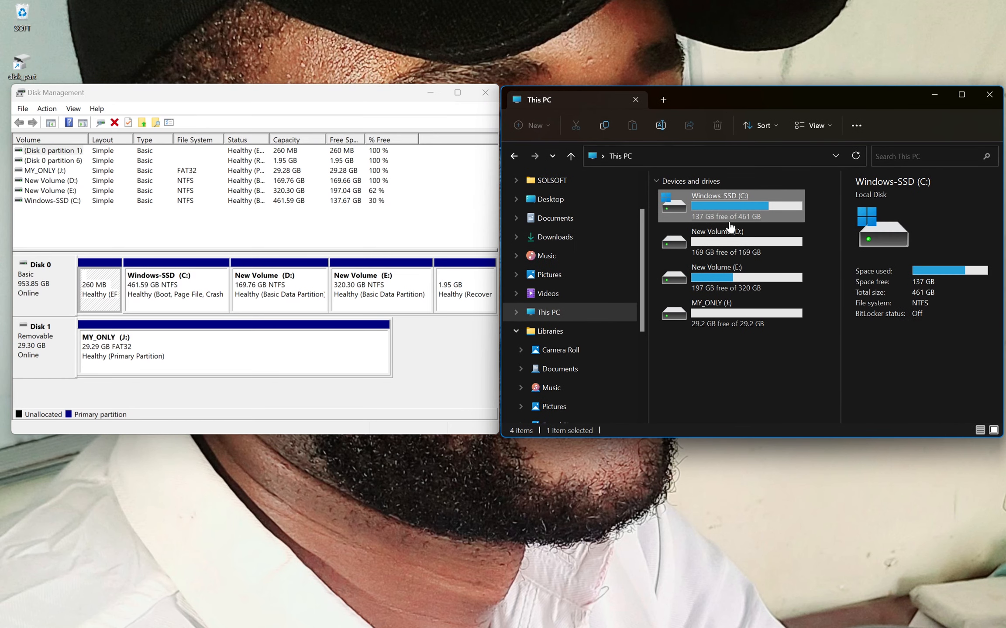
Examine the drives in This PC, comparing the size and free space of C:, D:, E: and MY_ONLY (J:) with Disk Management.
click(745, 380)
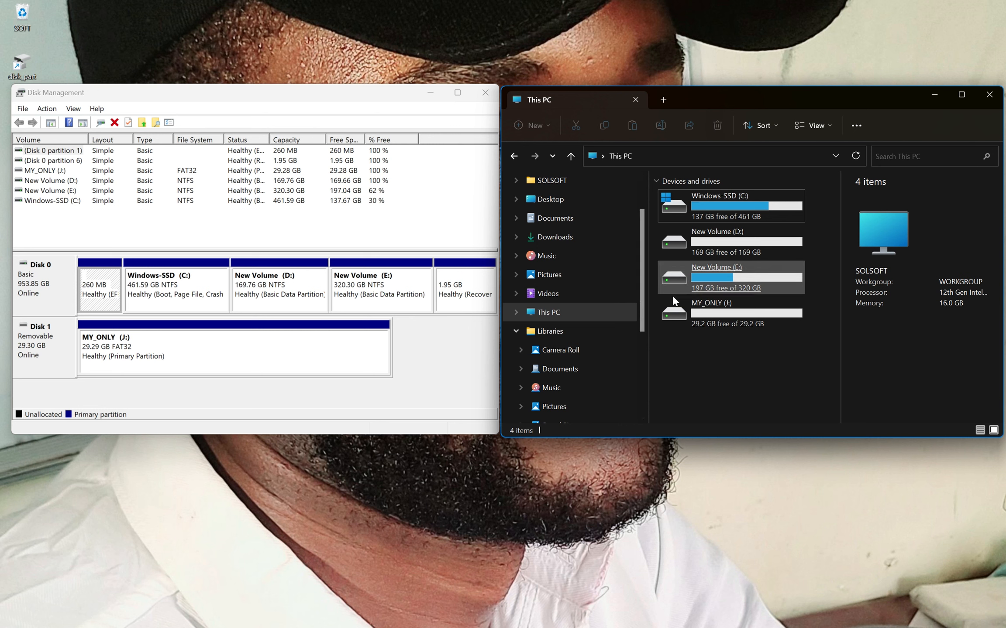
click(765, 218)
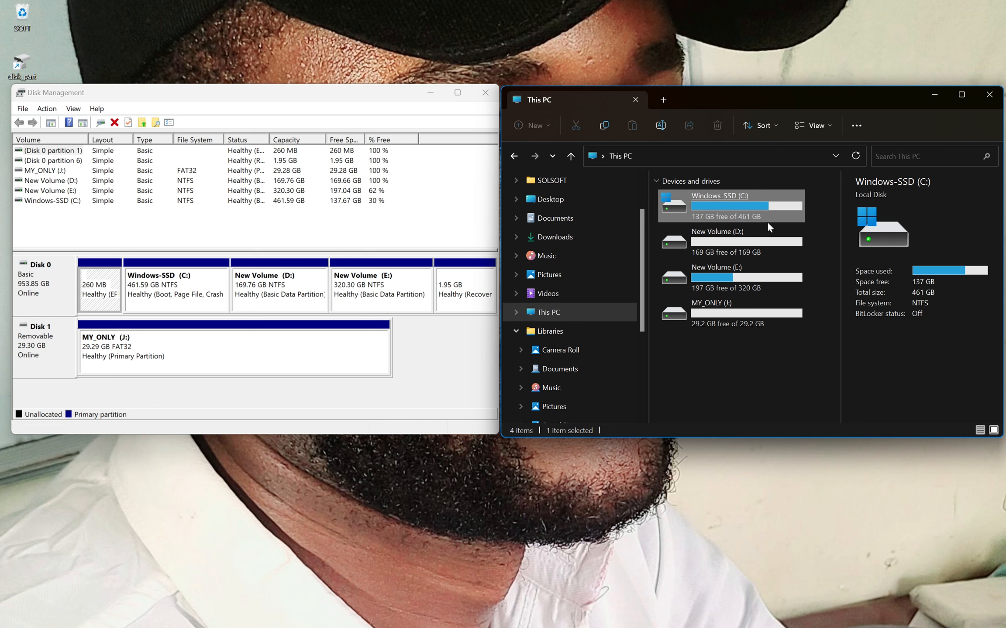
mouse_move(768, 224)
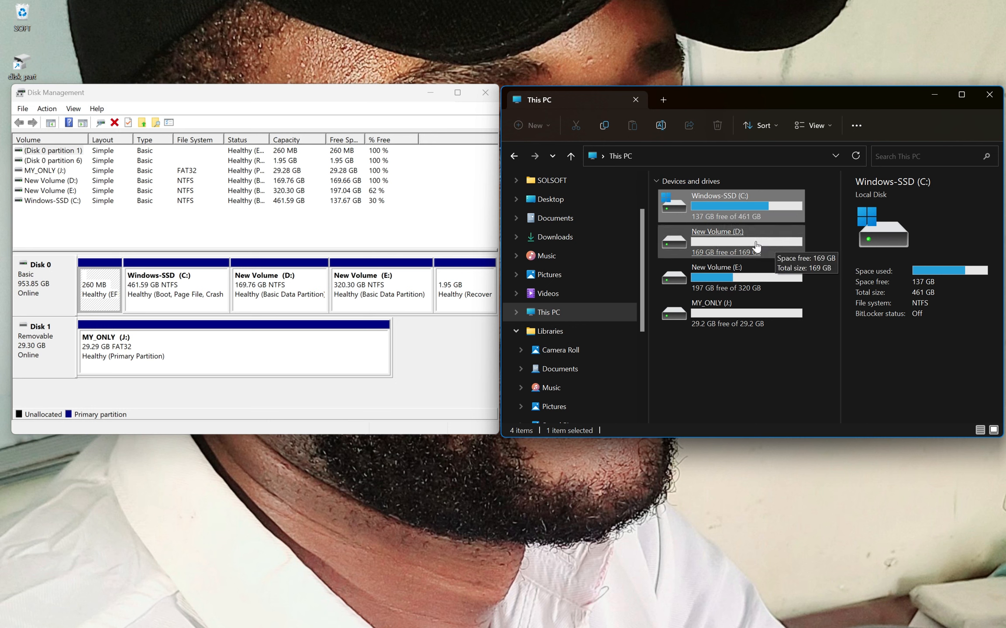
mouse_move(715, 272)
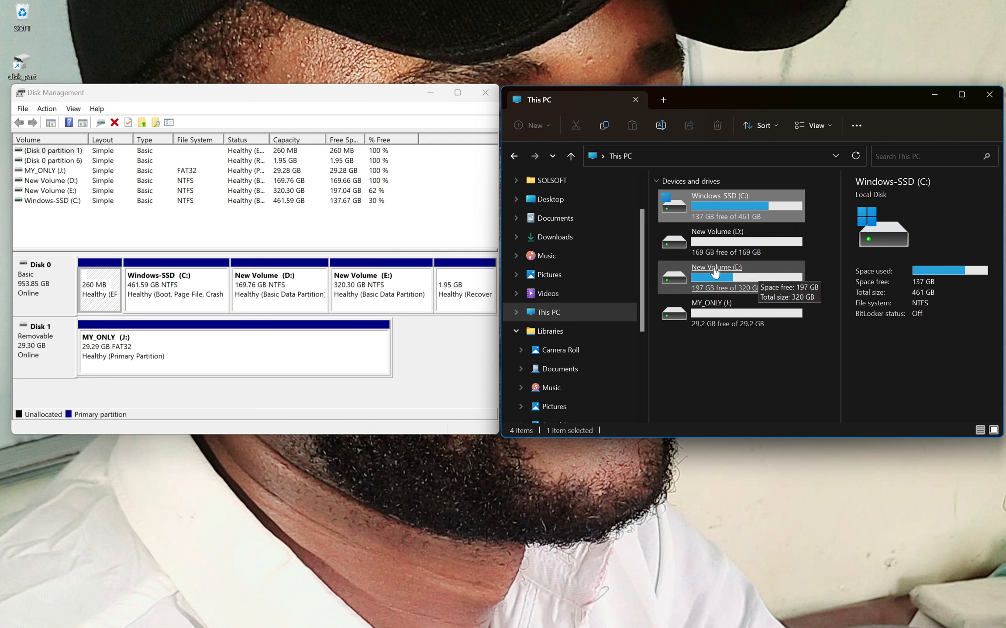
click(748, 279)
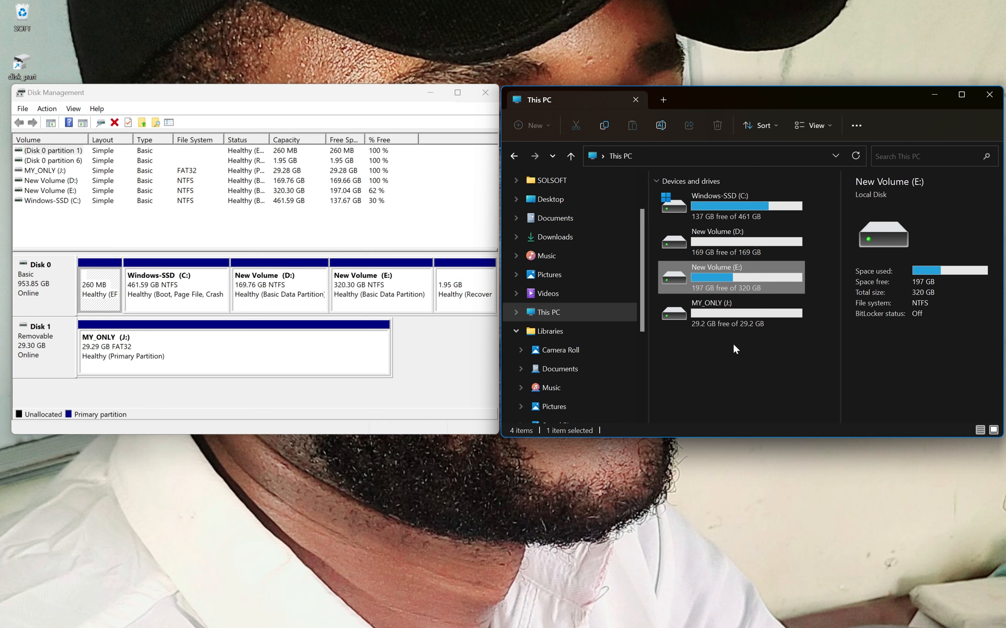
click(734, 327)
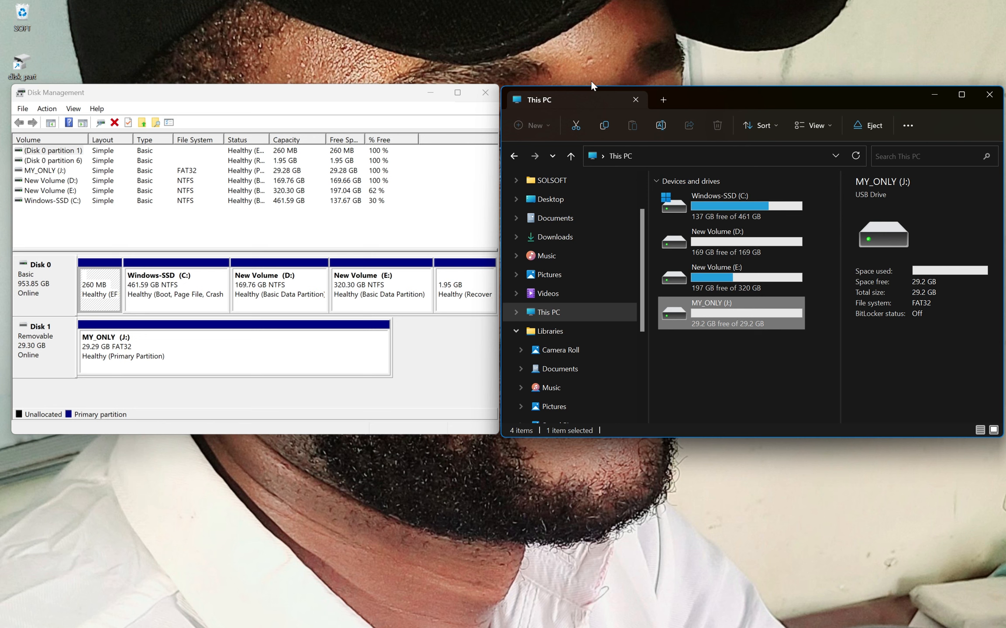
click(544, 20)
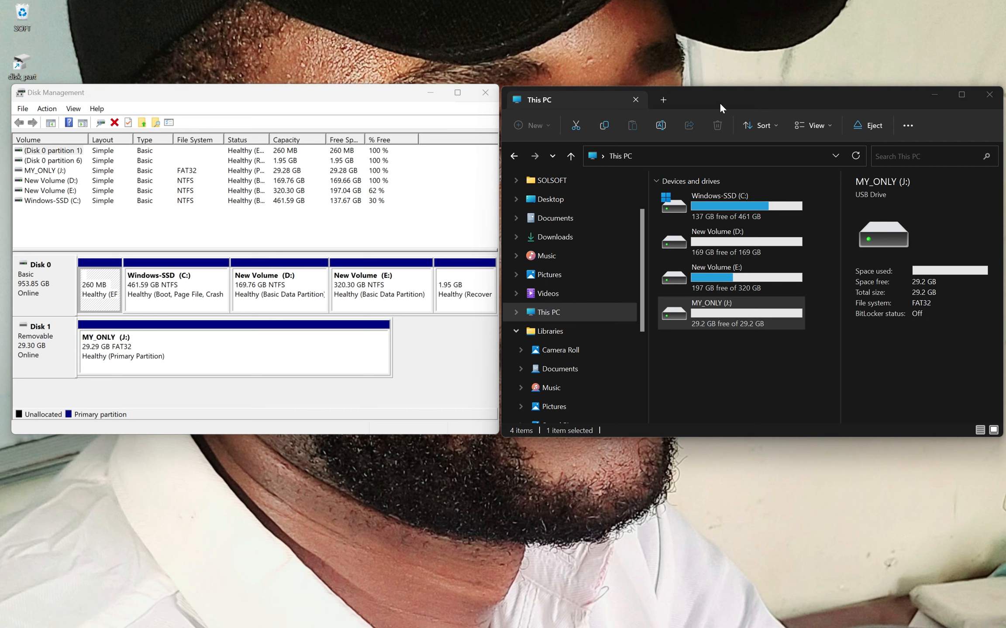
click(714, 89)
drag(714, 89, 712, 84)
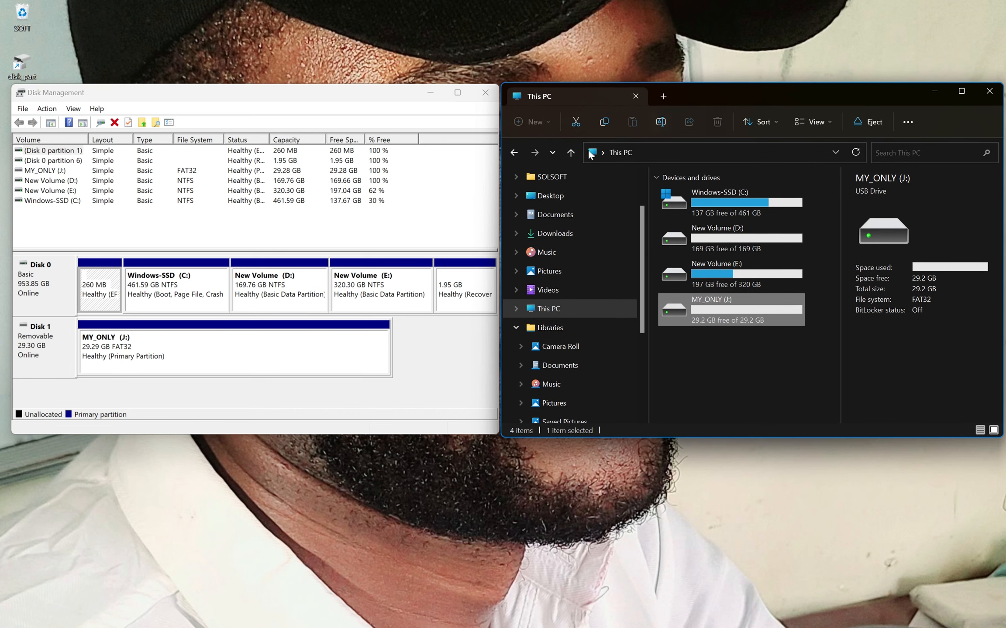
Open the format settings for New Volume (D:) and move the dialog clear of the graphical disk view.
click(293, 302)
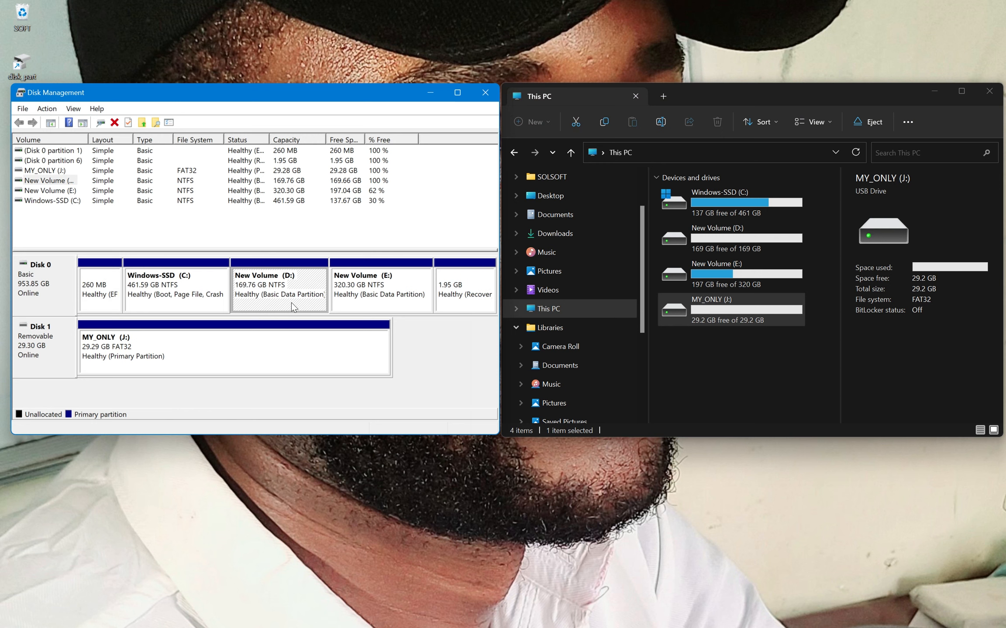
click(317, 297)
right_click(300, 283)
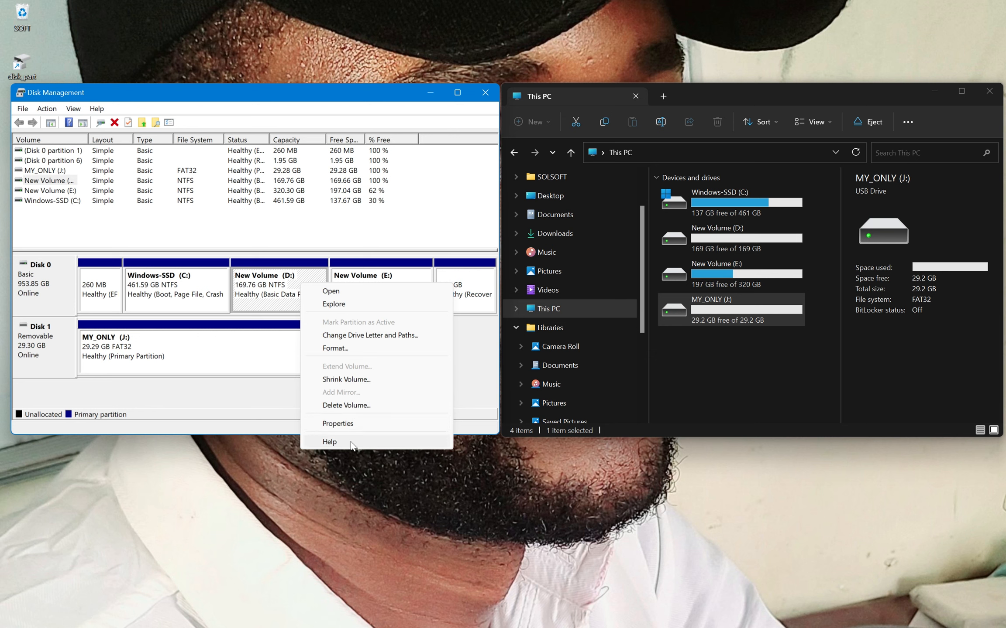
click(341, 352)
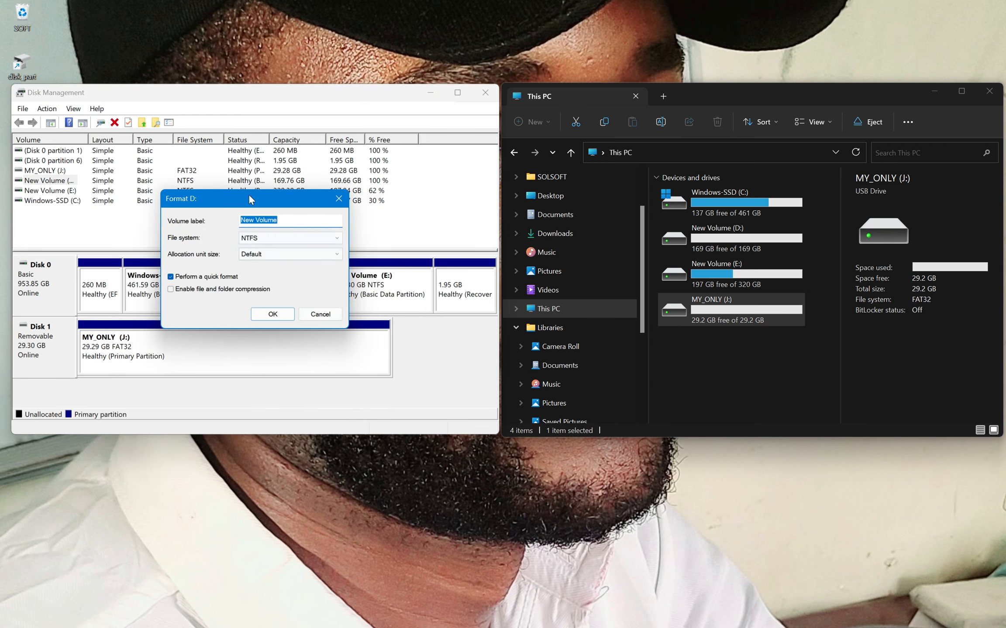
drag(250, 206, 474, 27)
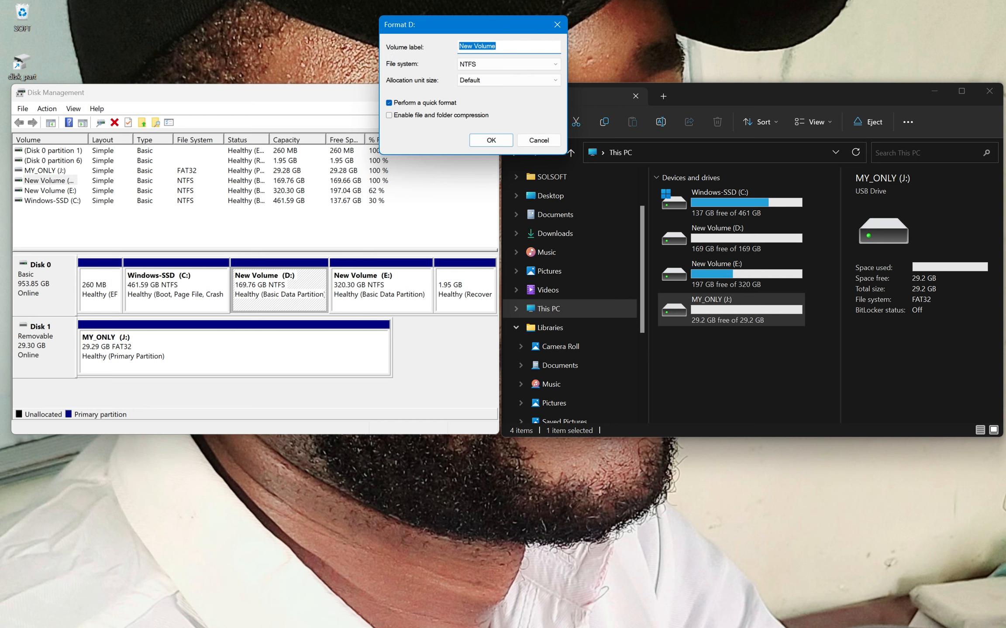
Examine the volume label, file system and allocation unit size options for formatting D:, and cancel without formatting.
drag(498, 46, 458, 46)
click(552, 65)
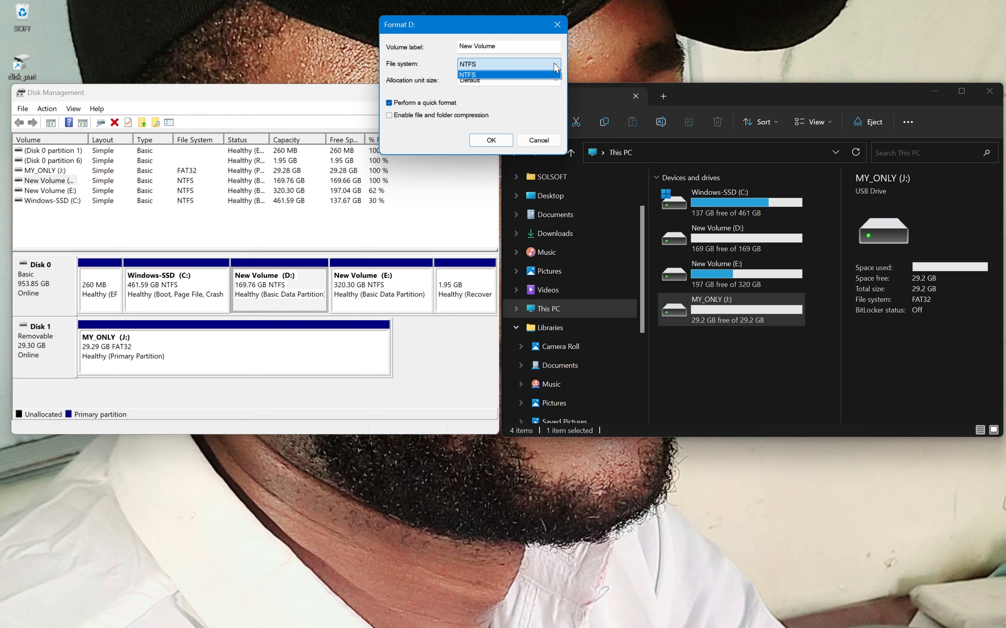
click(579, 60)
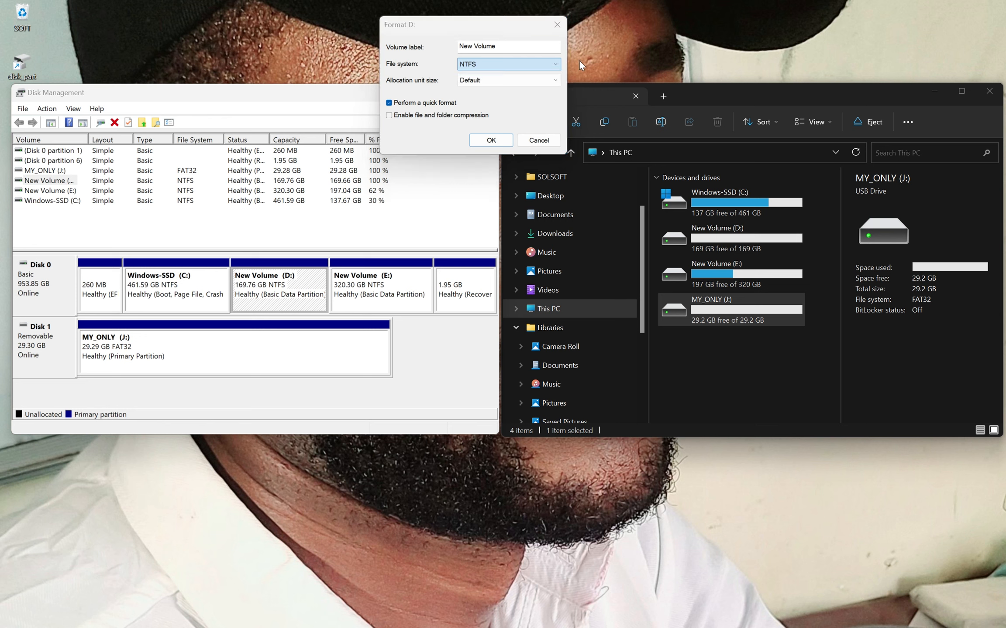
click(553, 65)
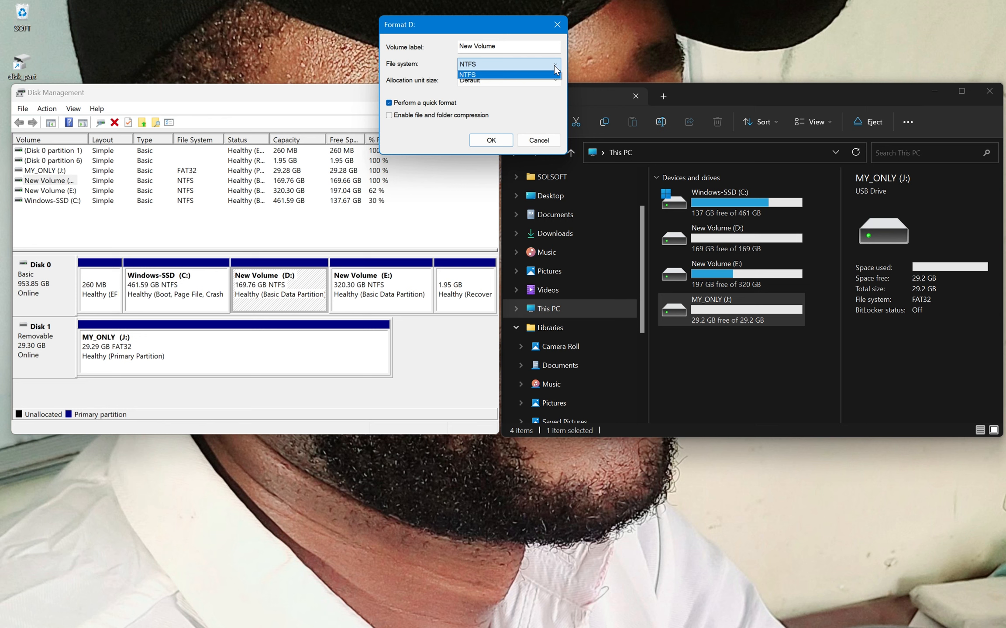
click(550, 74)
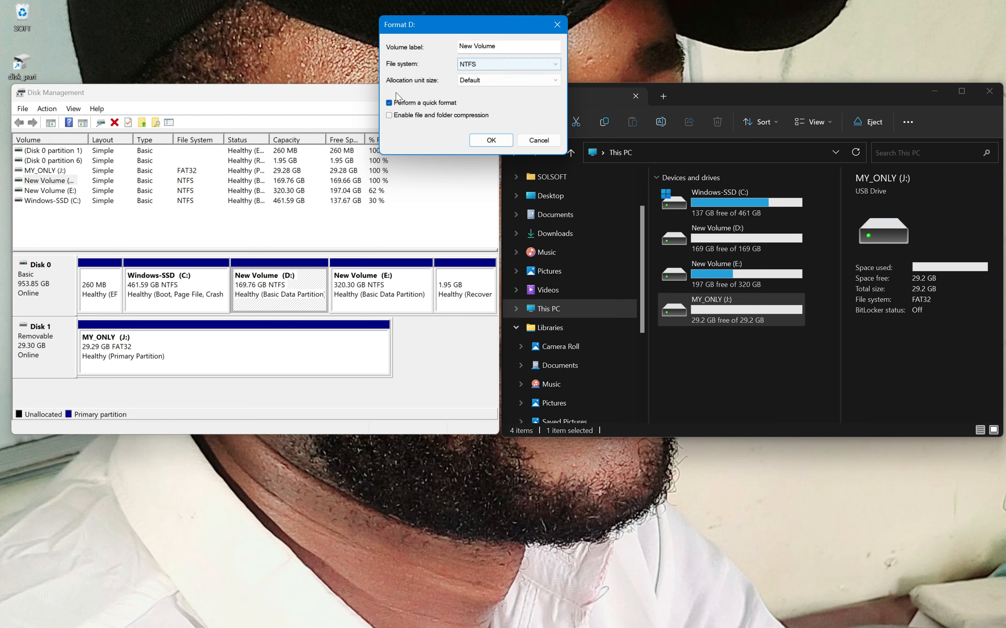
click(500, 81)
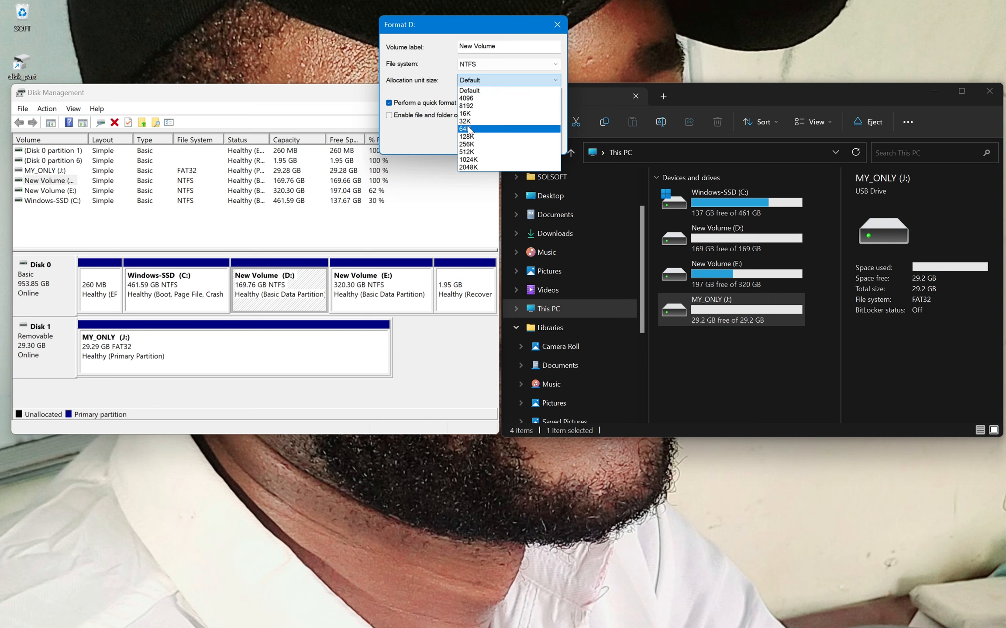
click(476, 91)
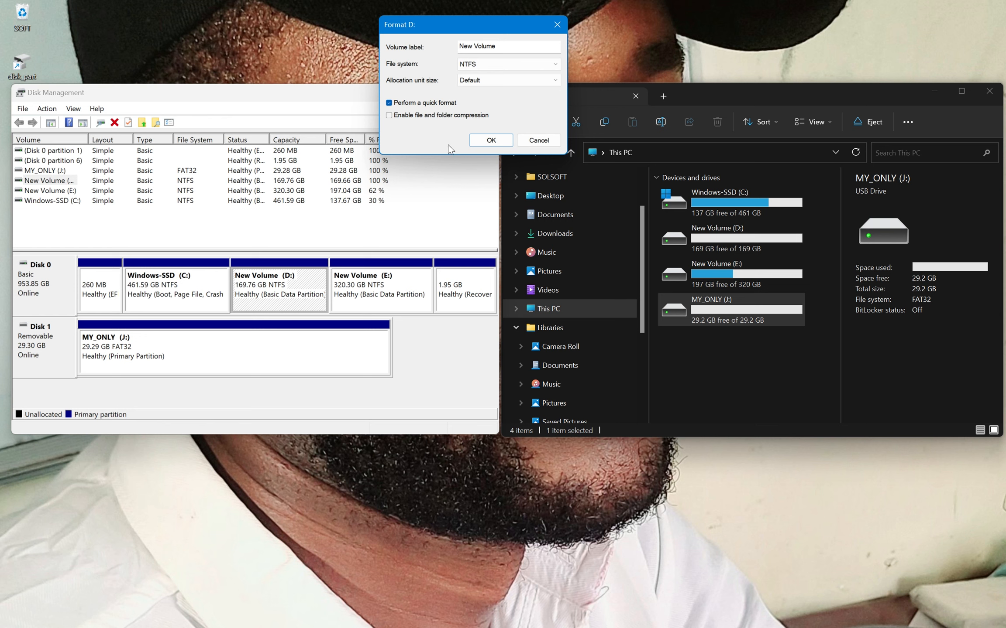
click(538, 140)
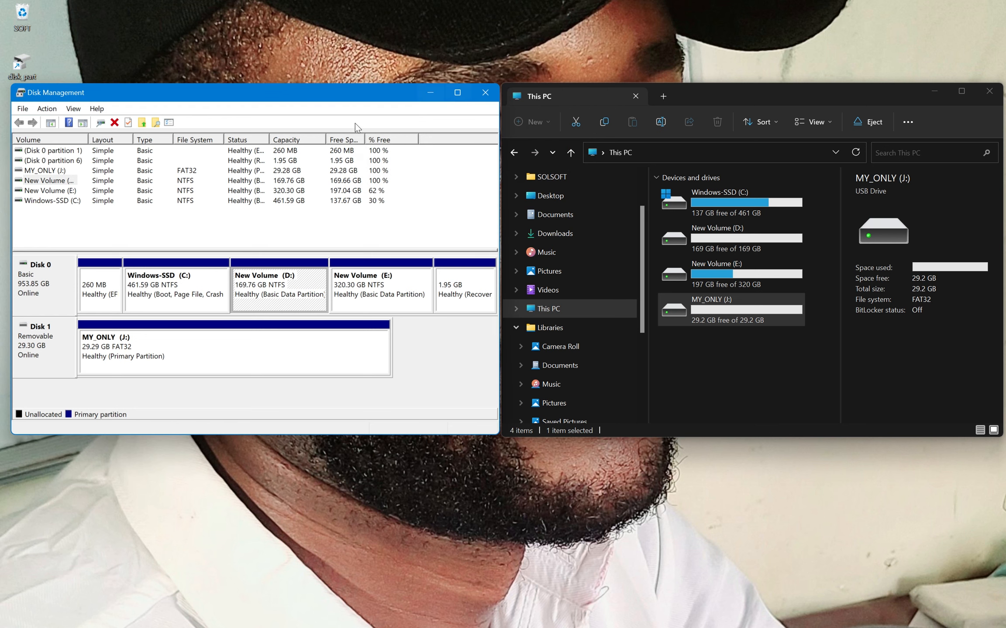
Delete New Volume (D:) from Disk 0, moving the warning clear of both windows before accepting it.
right_click(278, 283)
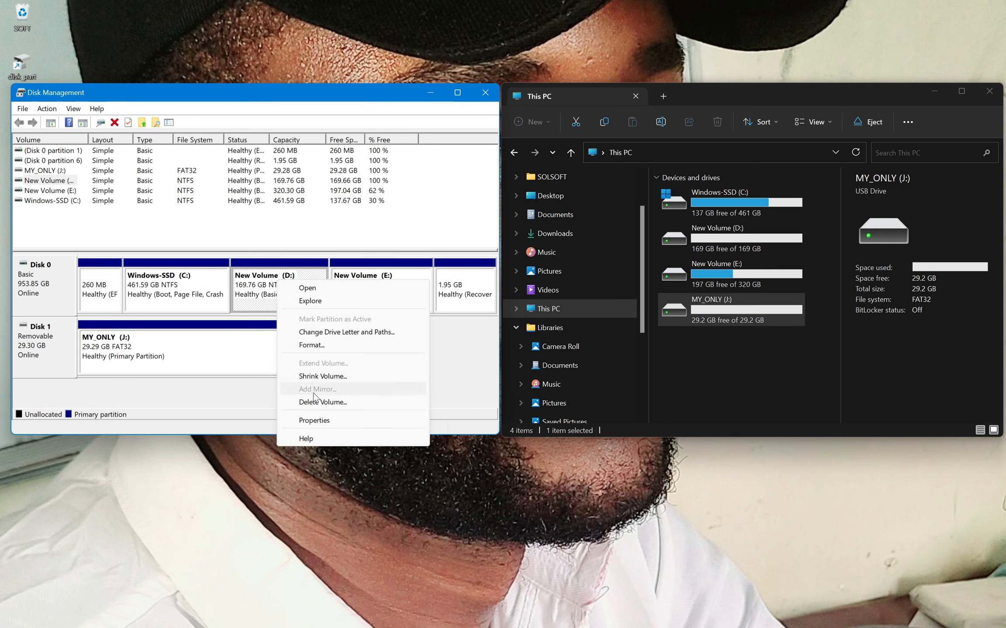
click(319, 403)
drag(489, 390, 470, 48)
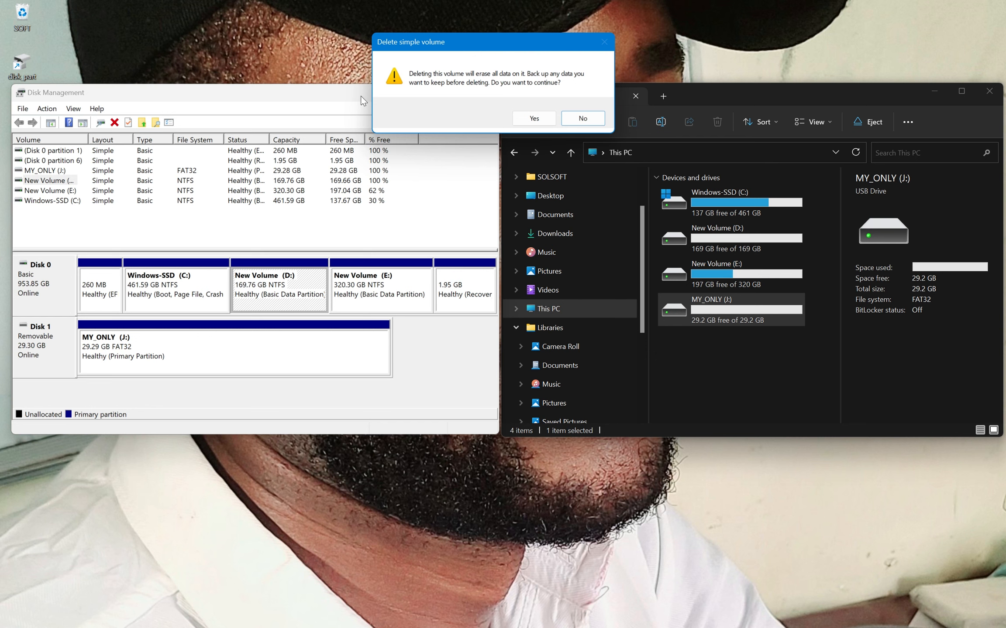
drag(456, 49, 366, 14)
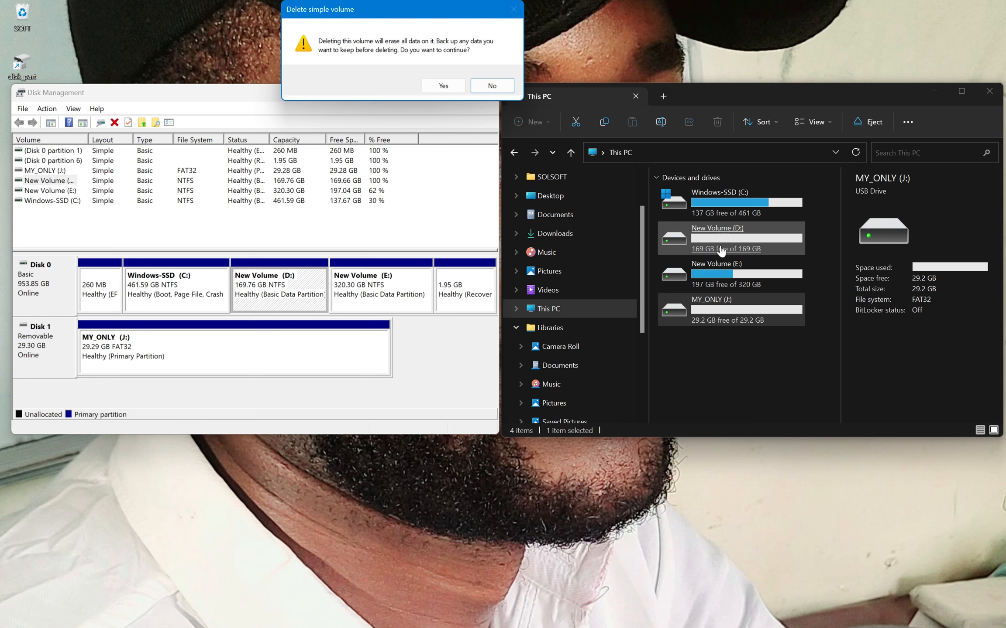
click(442, 89)
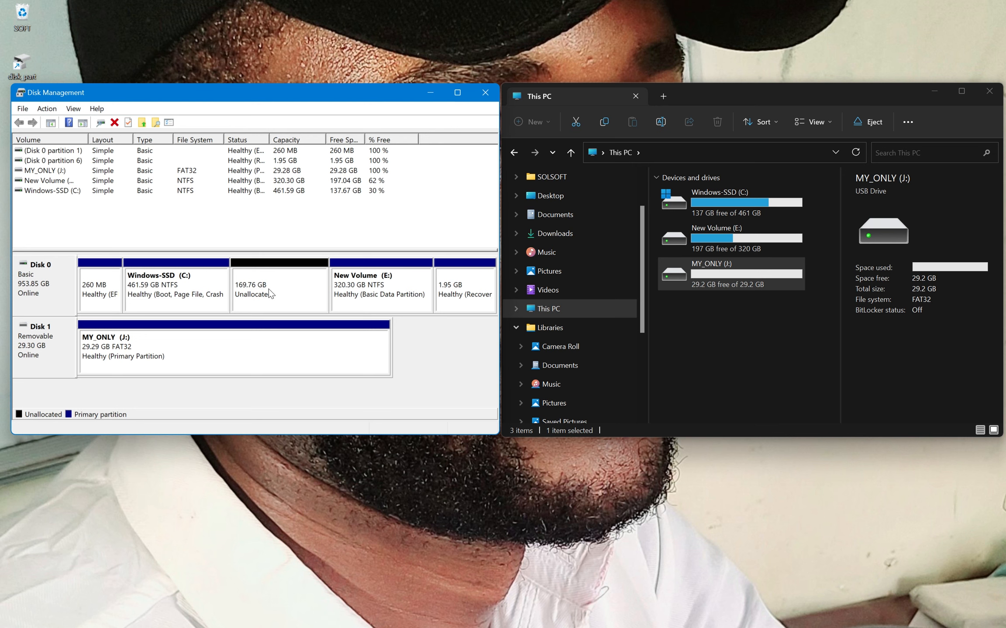
Extend Windows-SSD (C:) by 173830 MB, using the adjacent unallocated space on Disk 0.
click(197, 282)
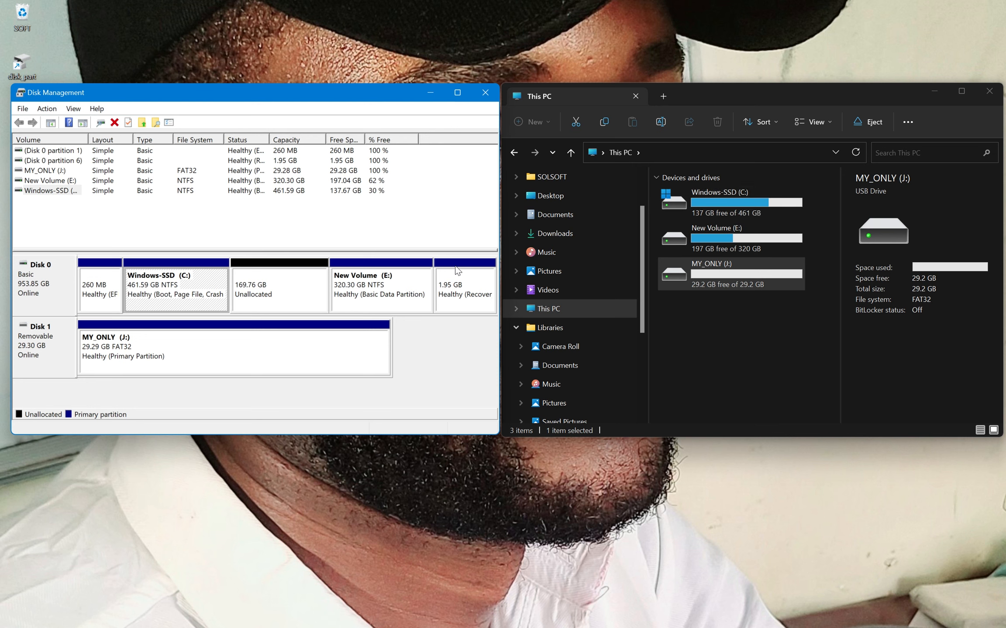
right_click(202, 282)
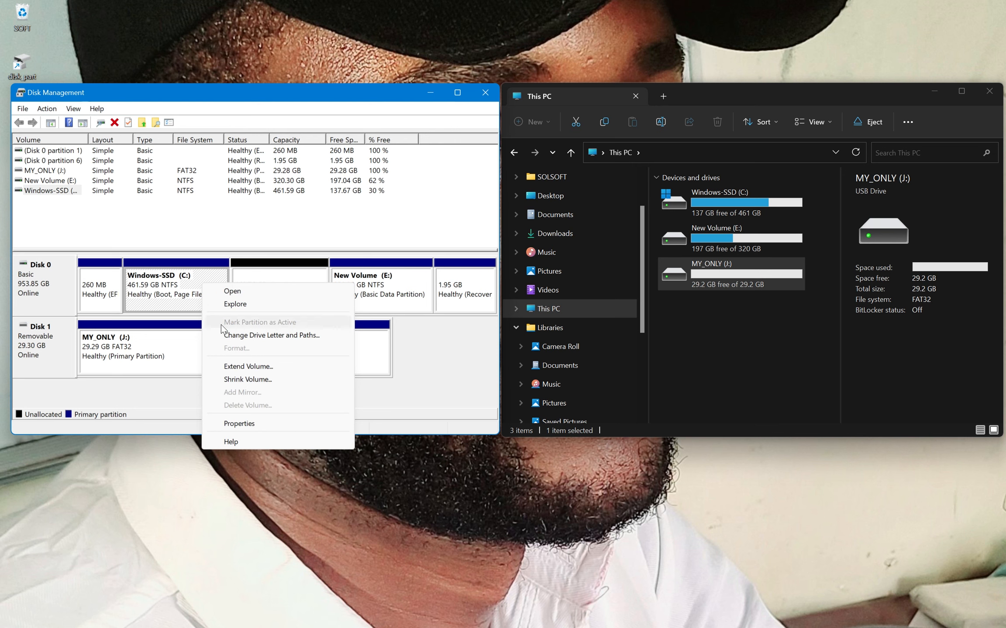
click(245, 367)
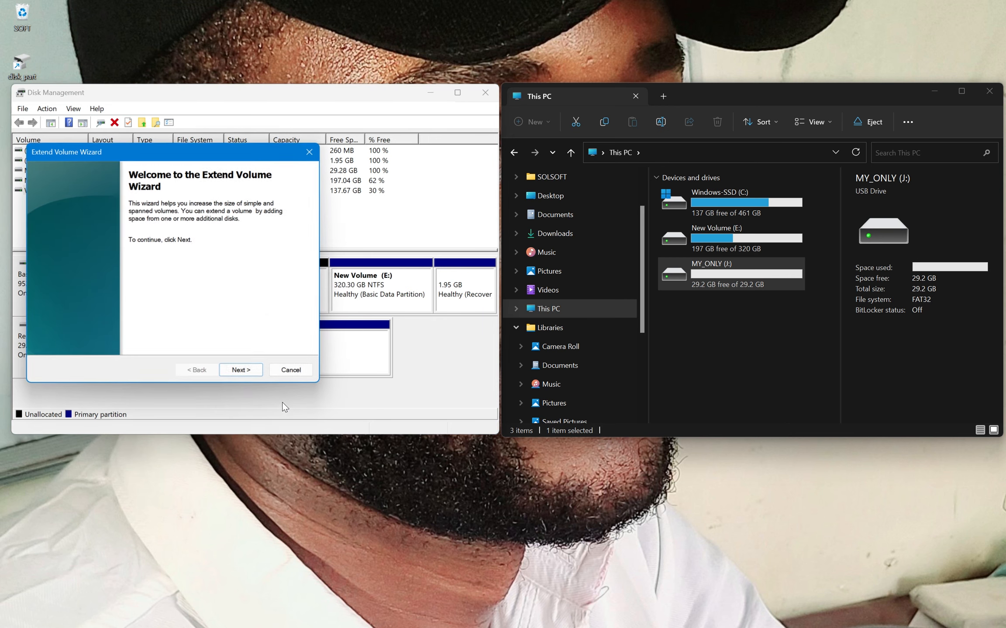
drag(182, 162, 473, 42)
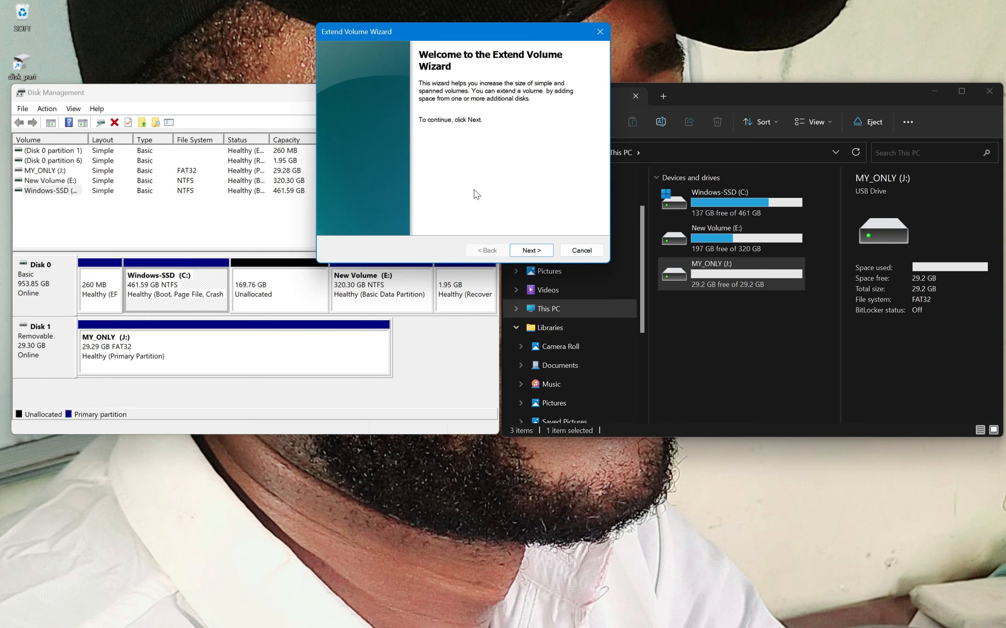
click(523, 253)
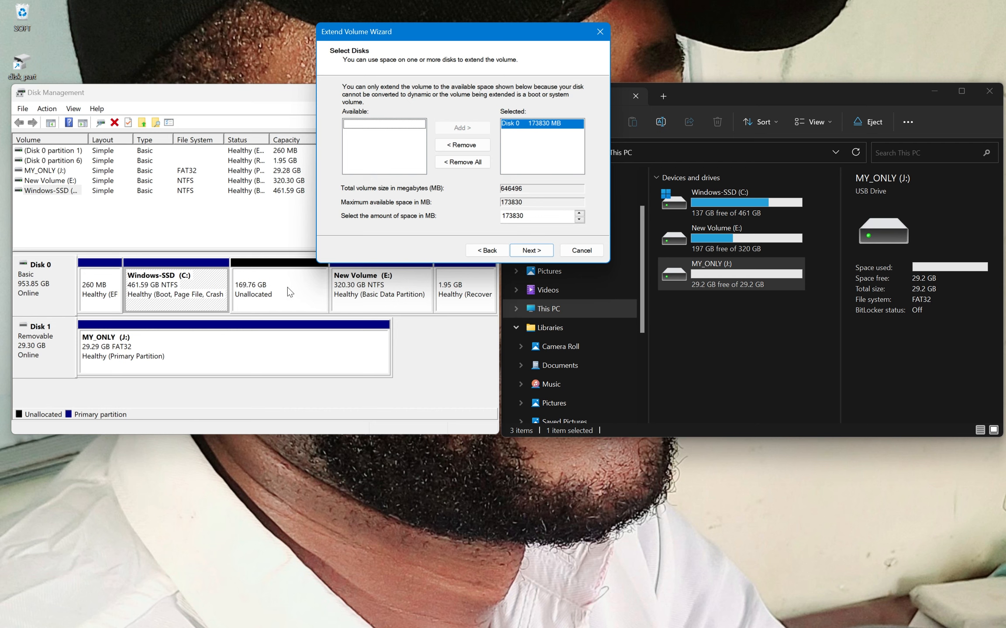
click(531, 250)
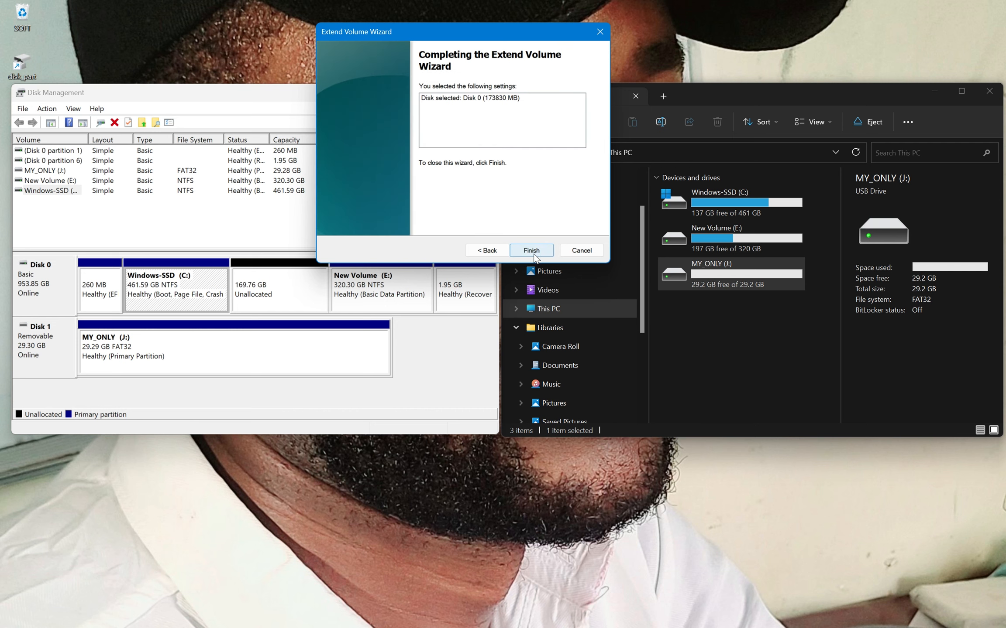
click(529, 251)
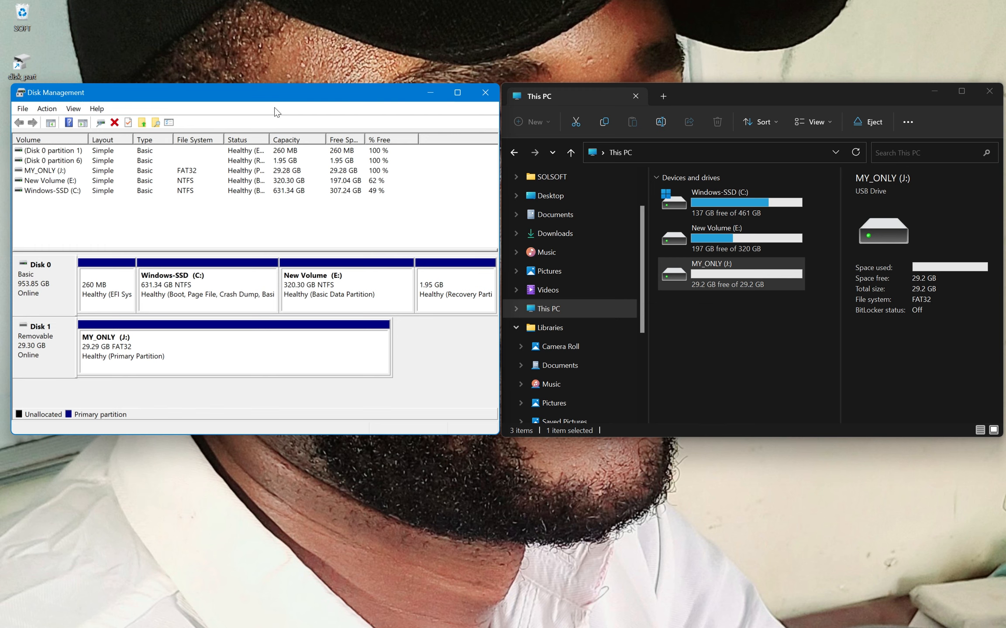
Reposition the Disk Management and This PC windows, and move the divider above the graphical disk view slightly up.
drag(278, 93, 315, 51)
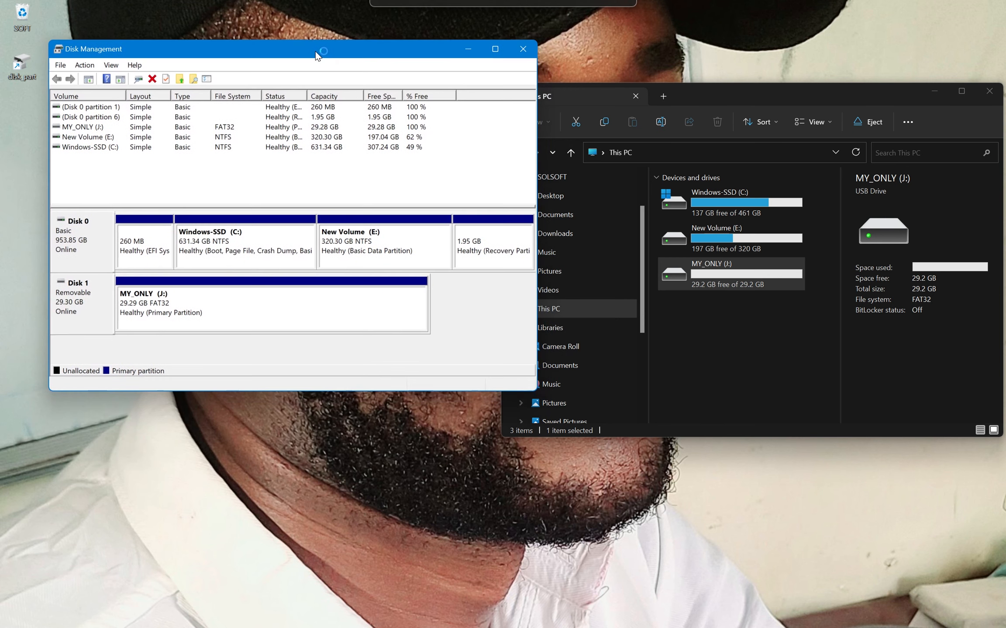
drag(799, 100, 760, 161)
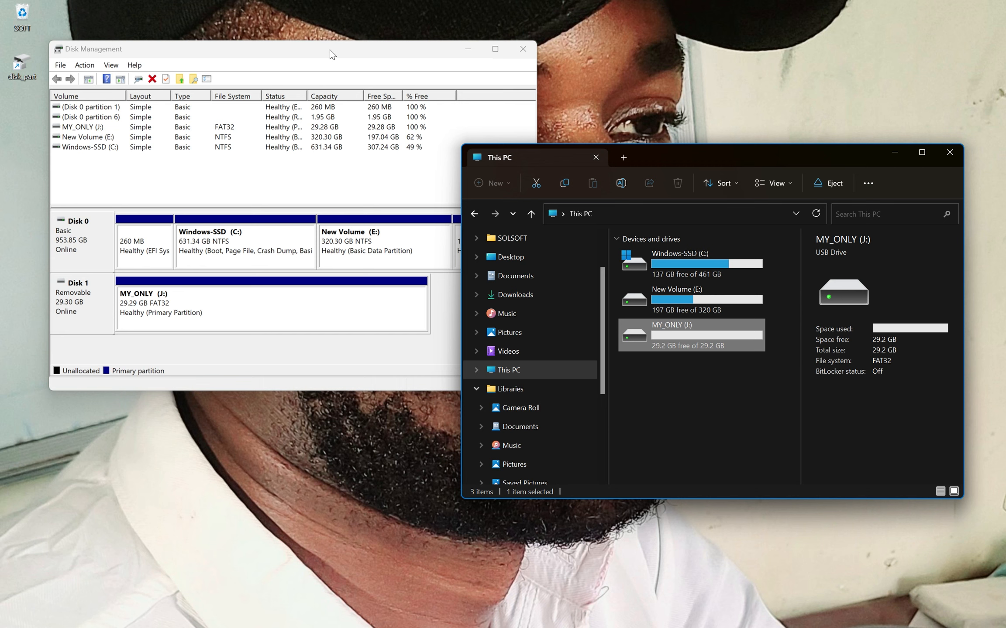
drag(696, 159, 693, 156)
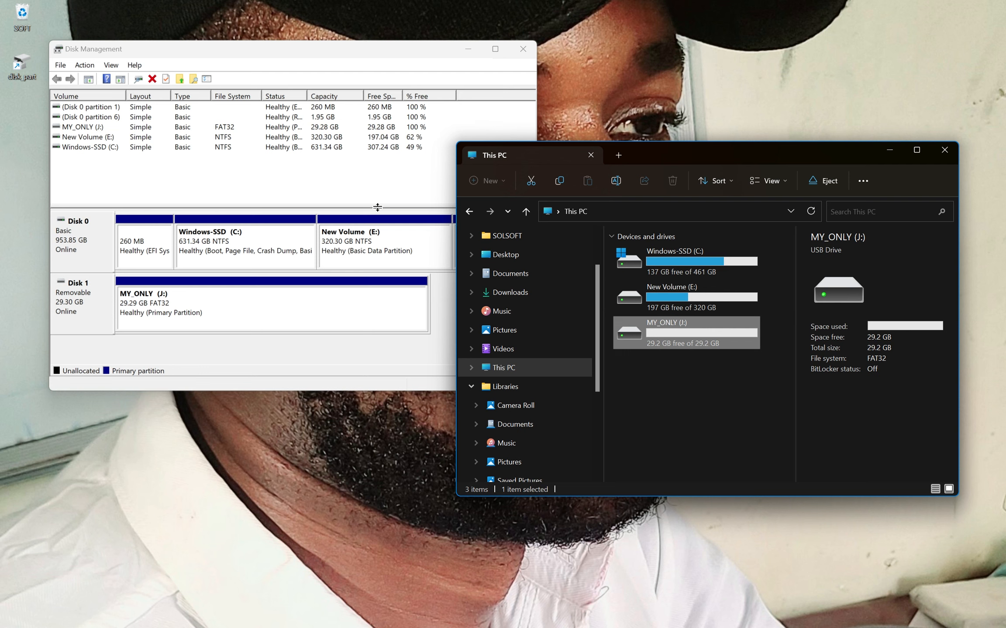
mouse_move(375, 210)
mouse_down()
mouse_move(377, 164)
mouse_move(381, 202)
mouse_up()
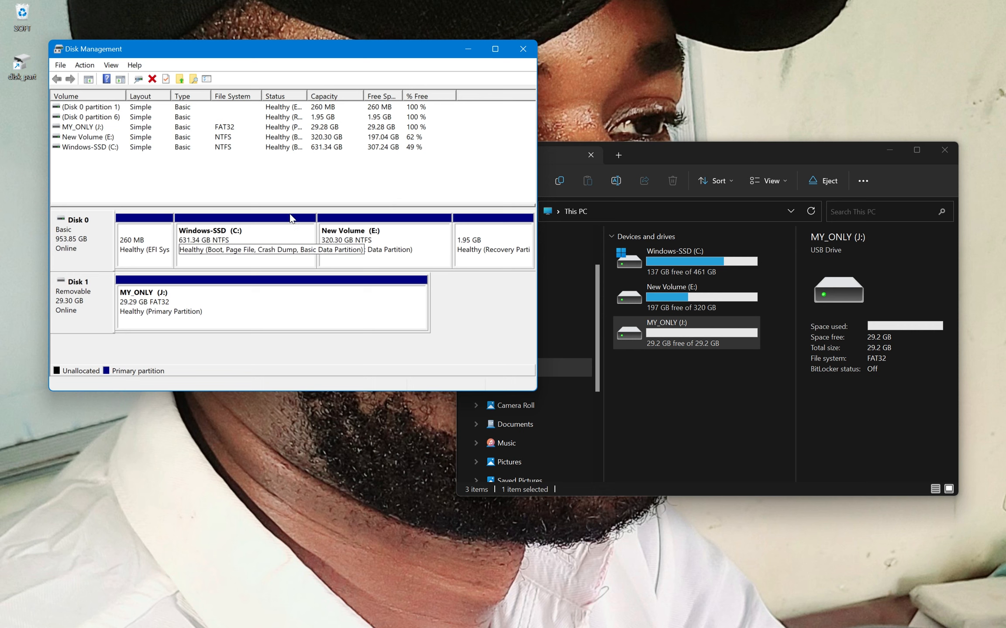
Shrink Windows-SSD (C:) by 176348 MB.
click(374, 258)
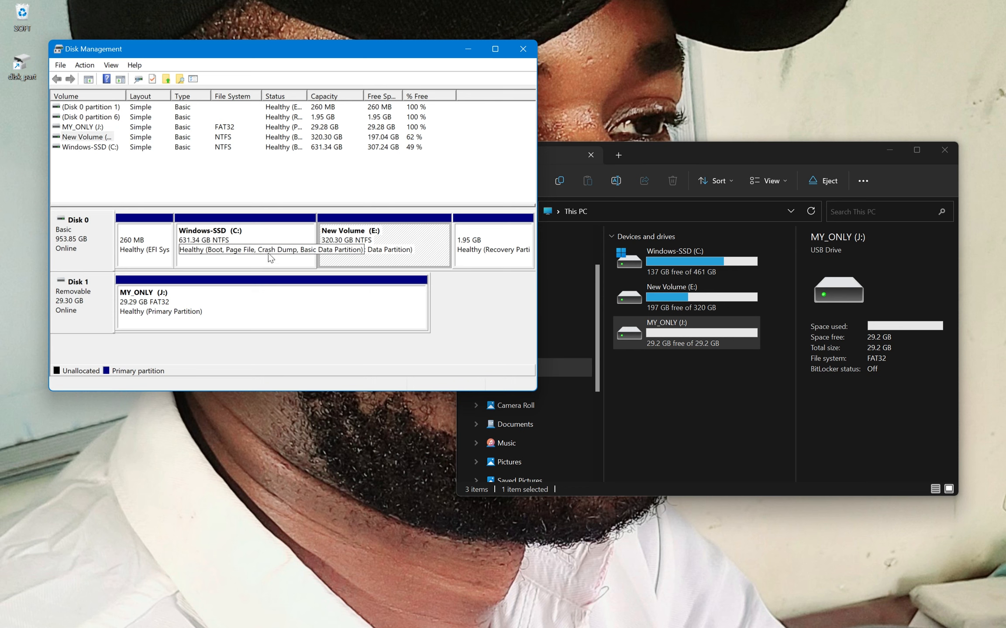
click(263, 238)
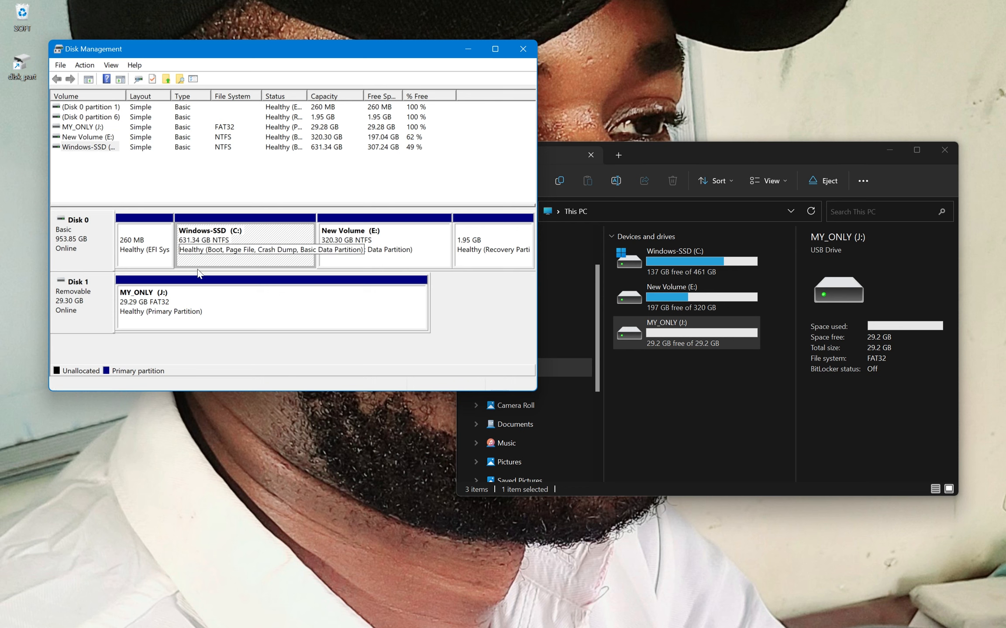
right_click(261, 236)
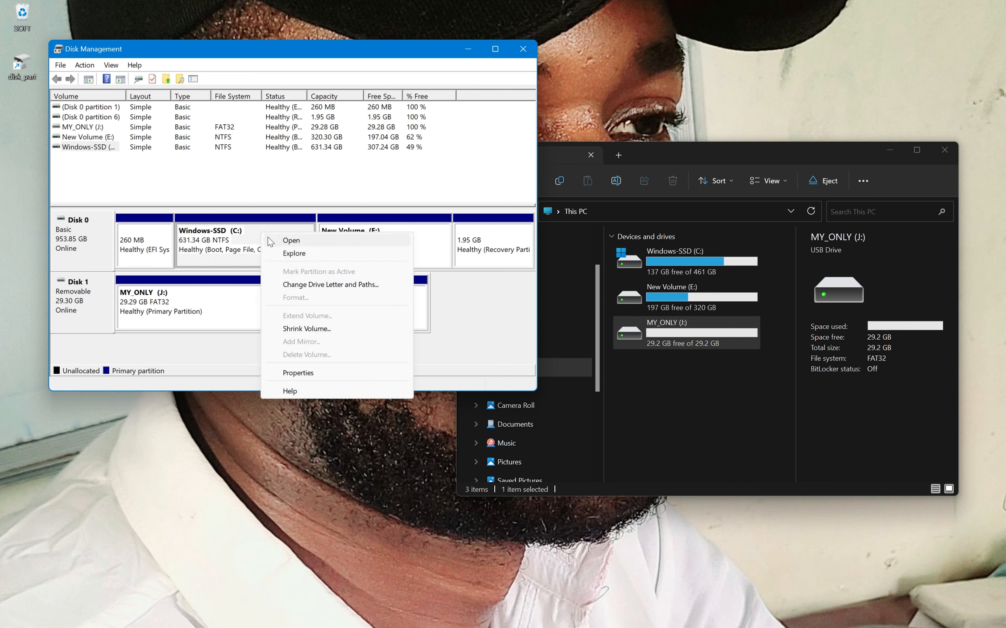
click(302, 330)
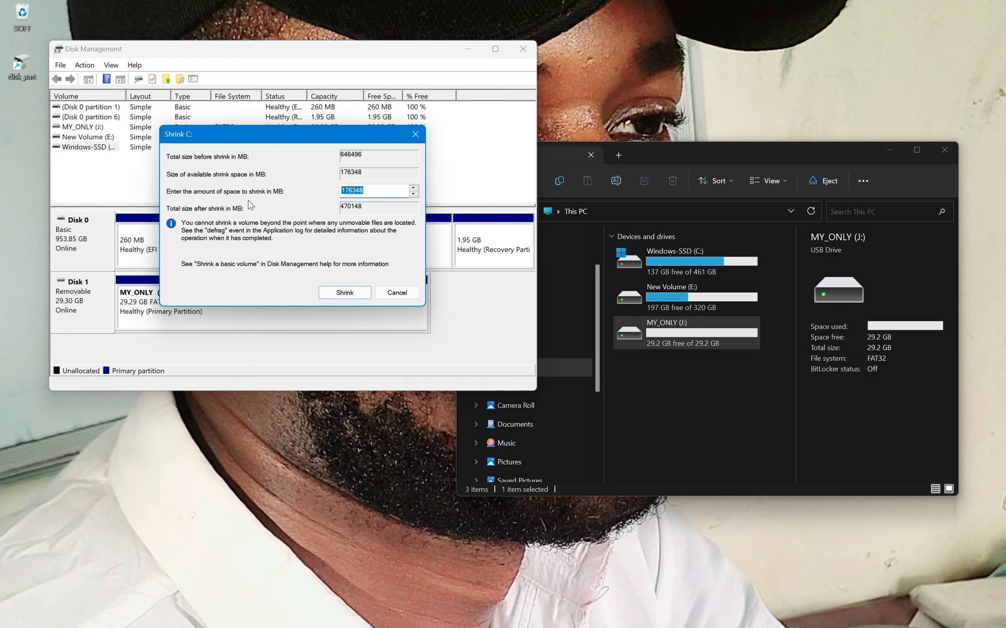
drag(267, 140, 399, 43)
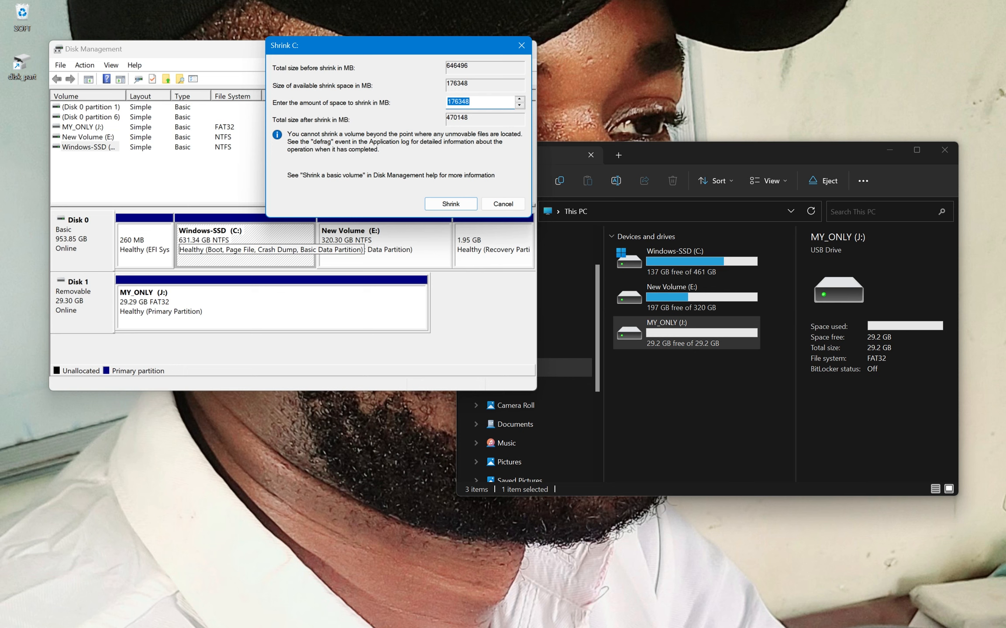
click(461, 208)
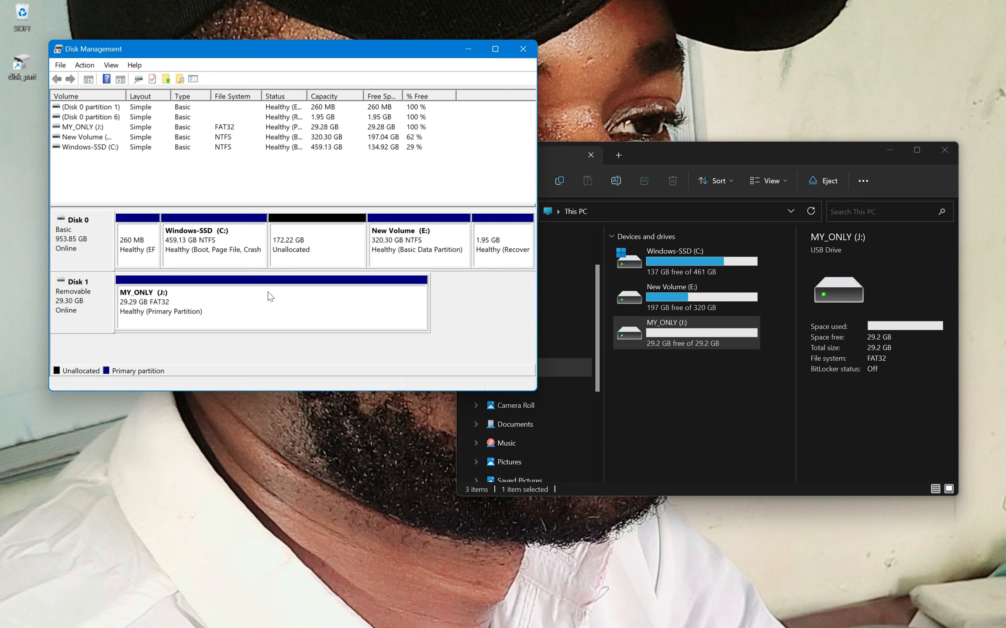
Open the device properties from the unallocated space on Disk 0 and move the dialog clear of the disk view.
right_click(323, 235)
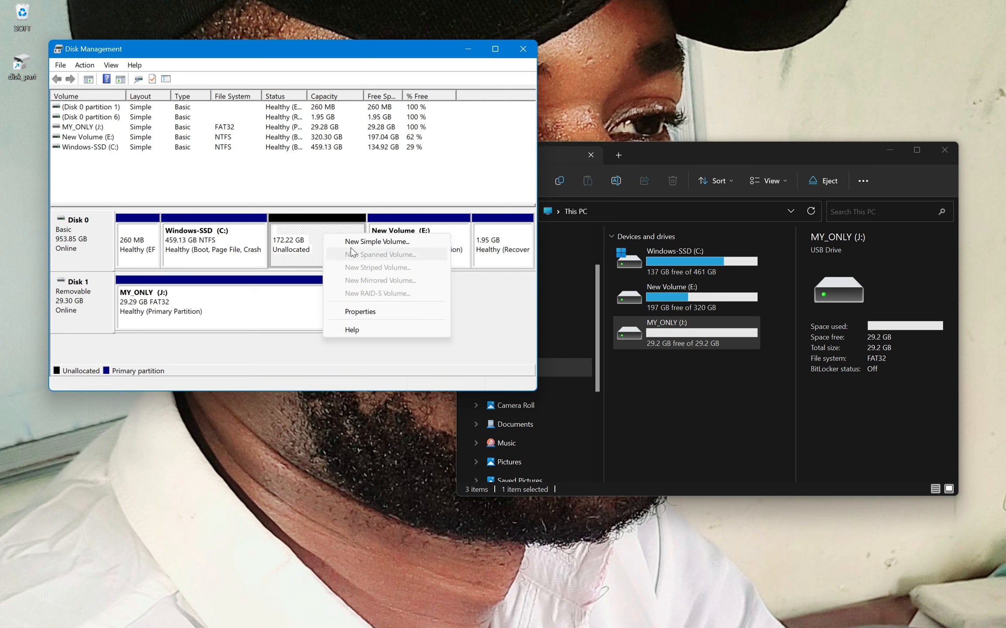
click(355, 312)
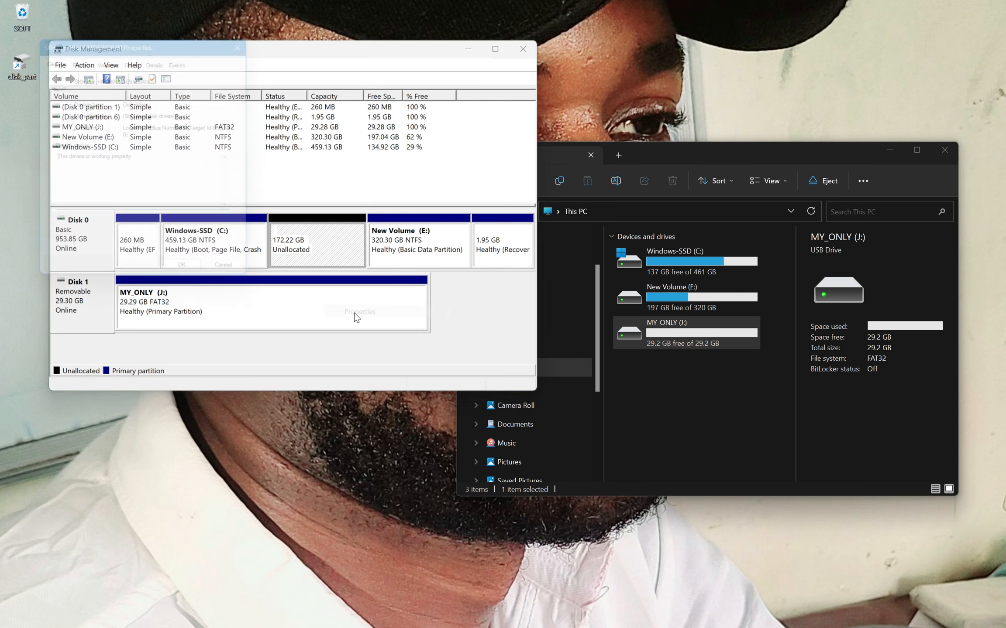
drag(165, 45, 603, 42)
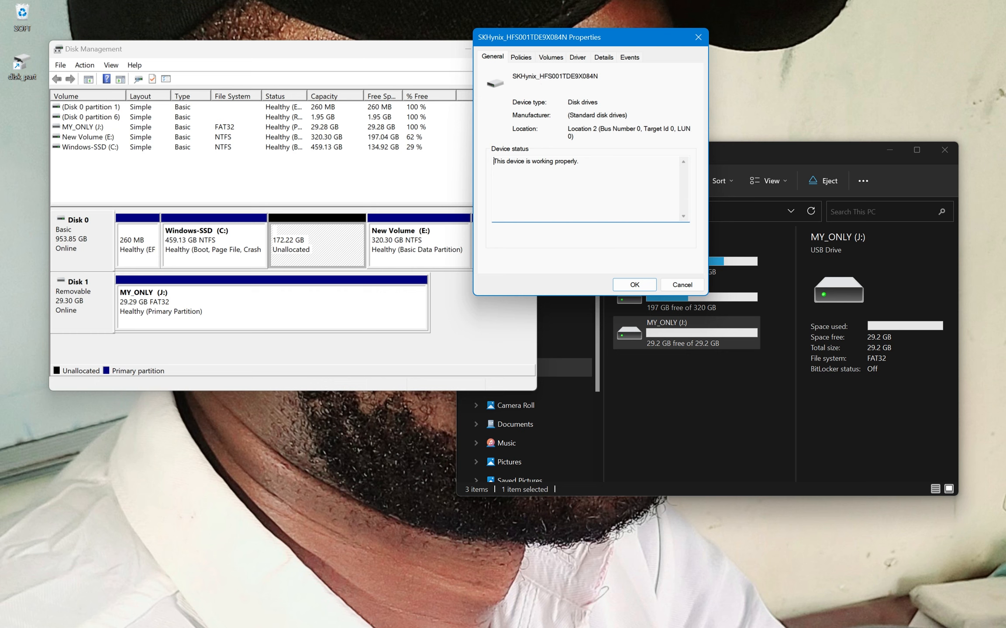
Close the disk properties, start a new simple volume in Disk 0's unallocated space, and move the wizard clear of the disk view.
click(639, 285)
click(458, 328)
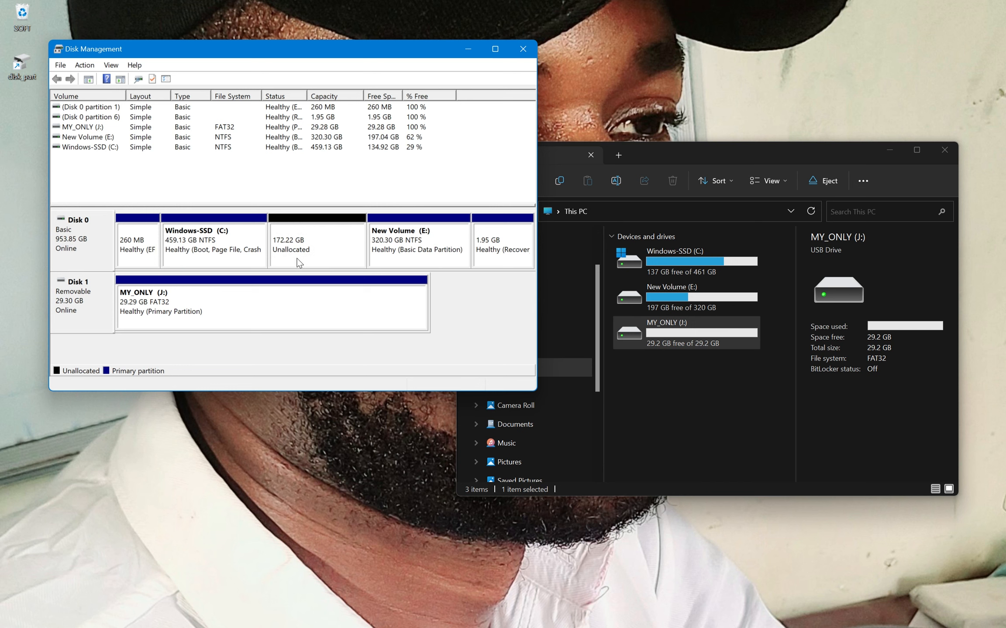
click(305, 254)
right_click(307, 252)
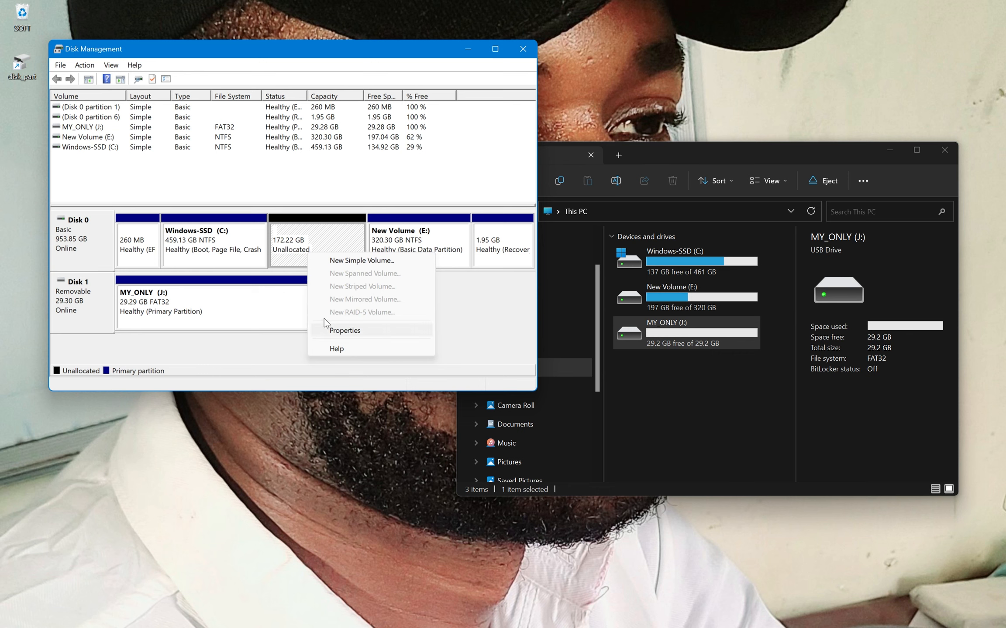
click(362, 260)
drag(252, 114, 568, 44)
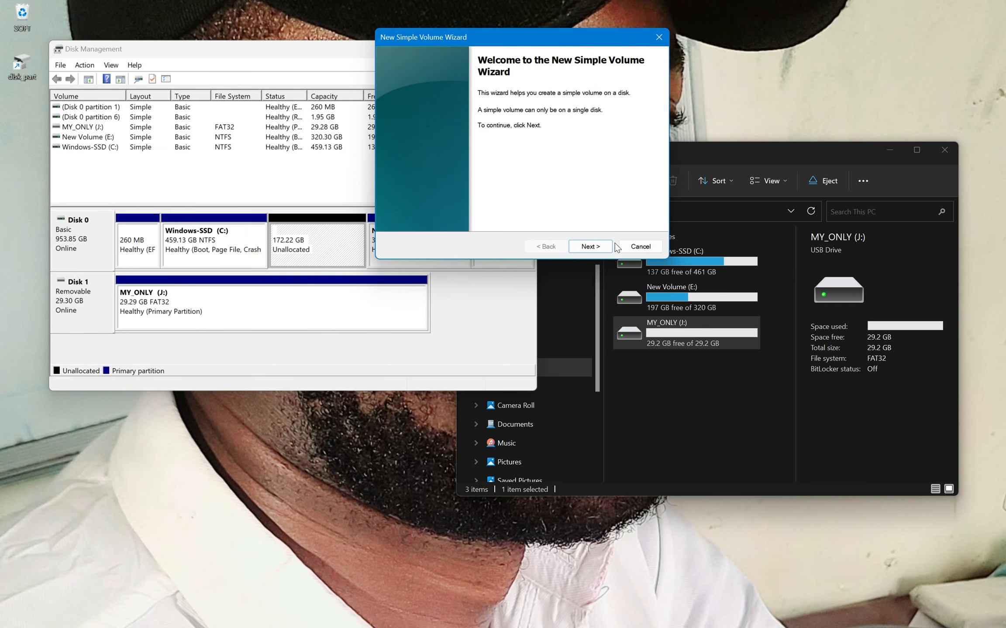
Give the new simple volume a size of 176348 MB and assign it drive letter D.
click(599, 247)
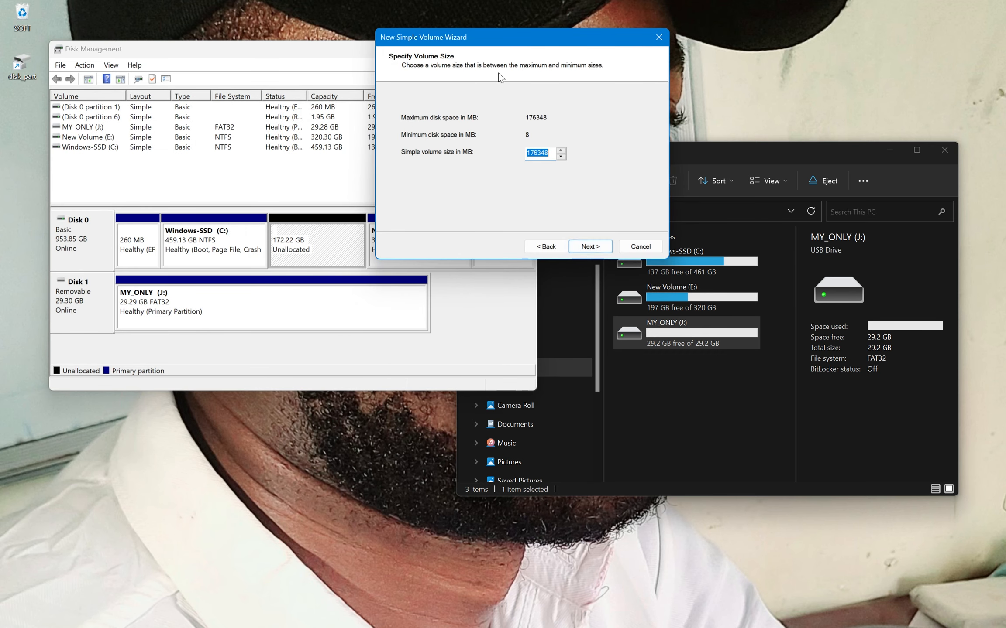
drag(507, 44, 557, 55)
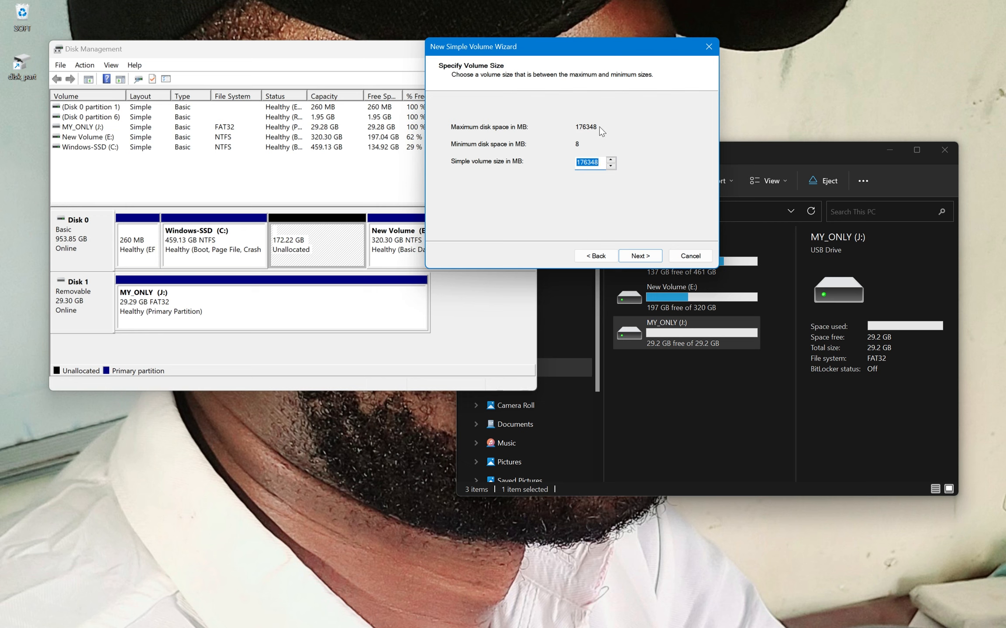
click(645, 260)
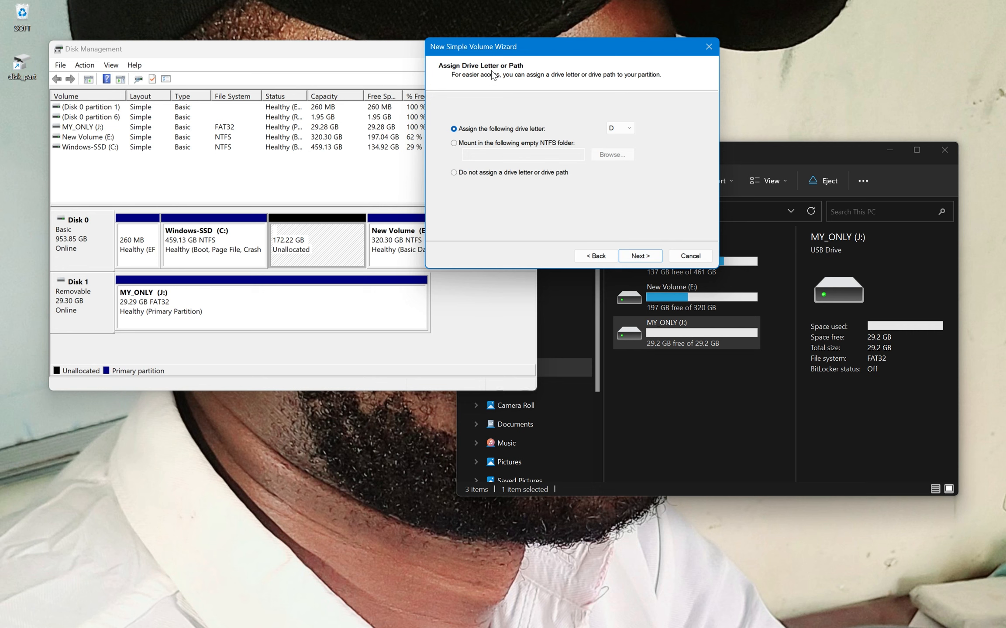
click(630, 130)
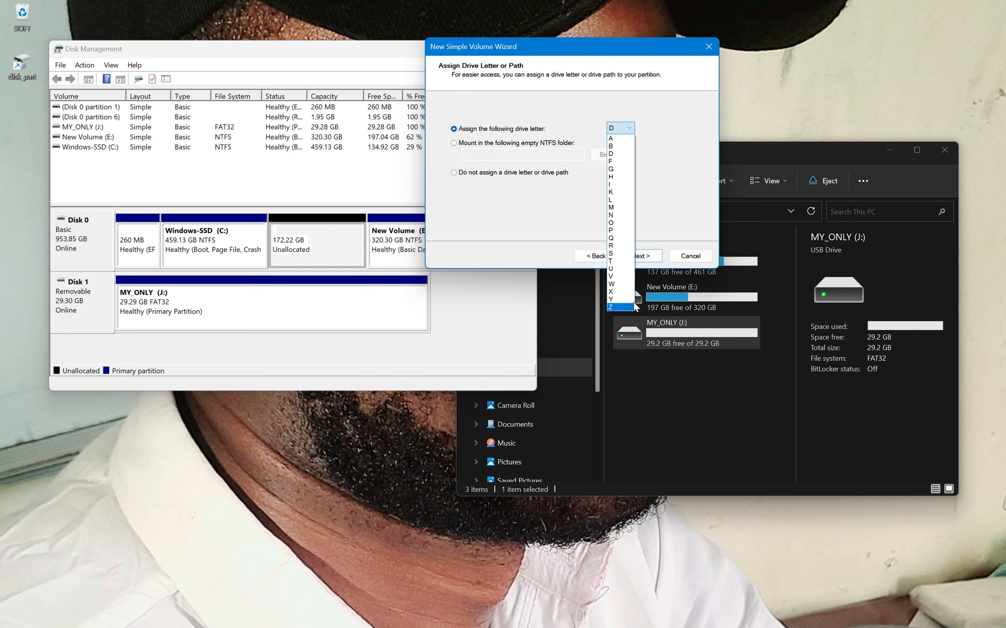
click(648, 177)
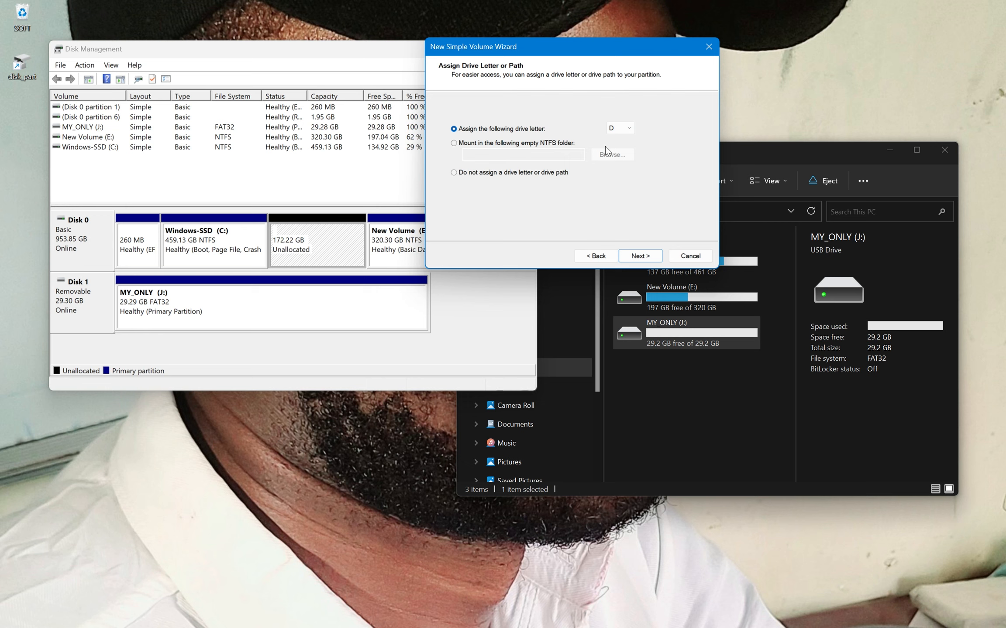
click(635, 255)
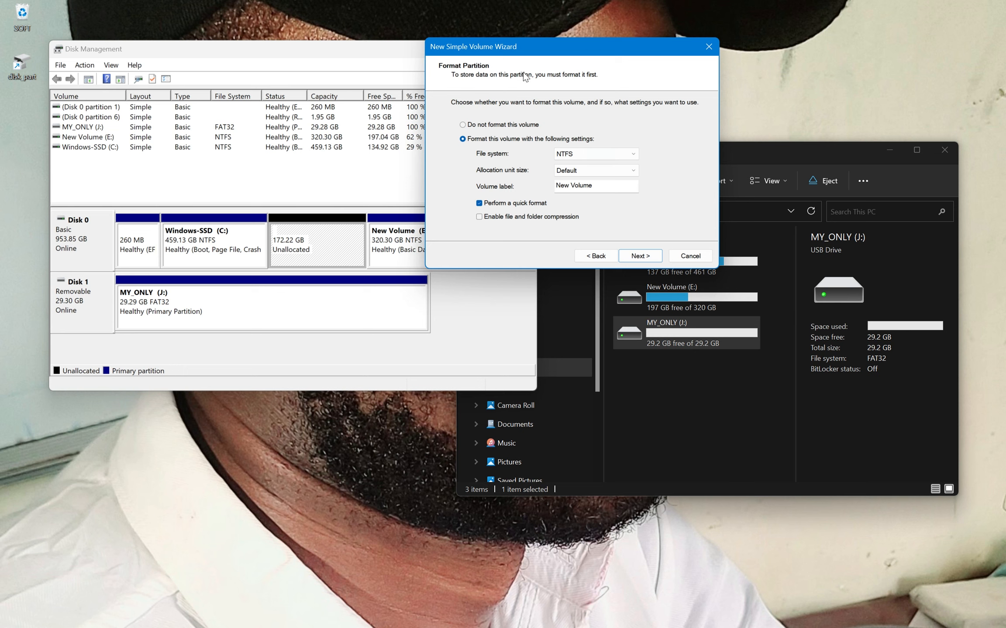
Review the file system and allocation unit size choices for the new volume, keeping NTFS and Default.
drag(546, 48, 538, 43)
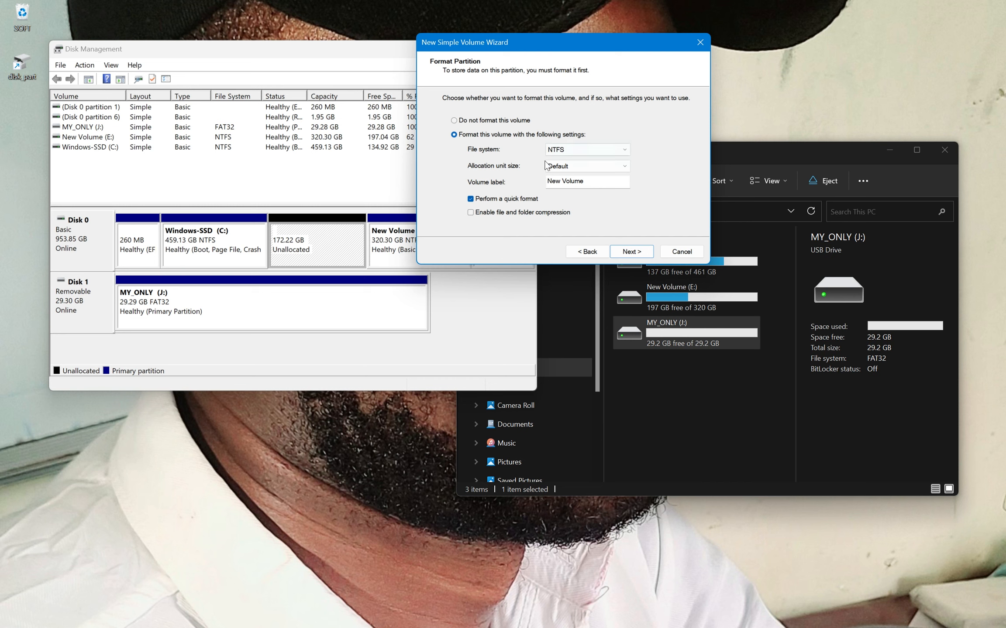
click(624, 151)
click(624, 152)
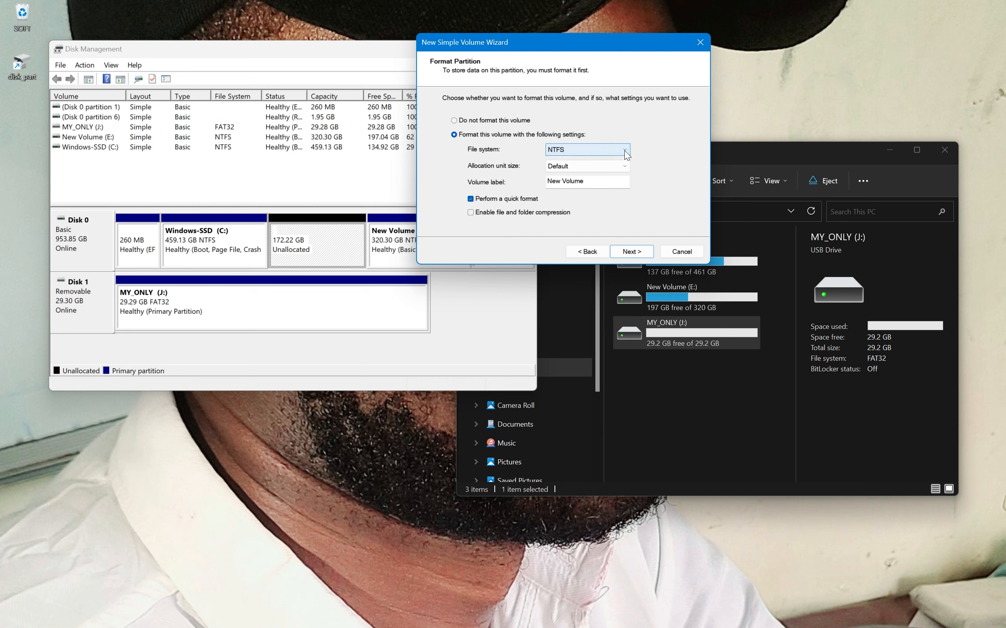
click(624, 151)
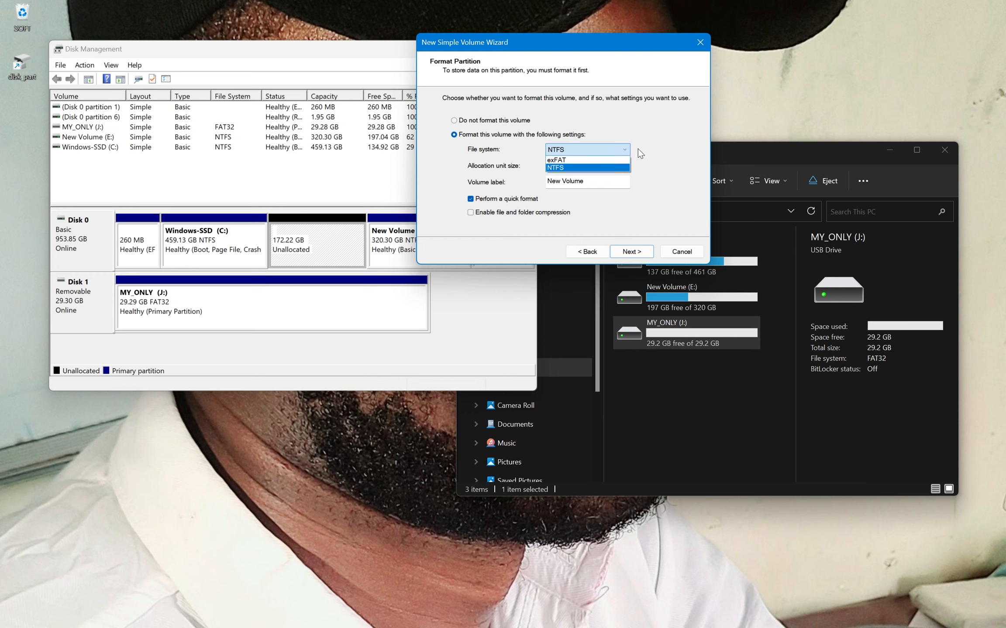
click(639, 148)
click(625, 167)
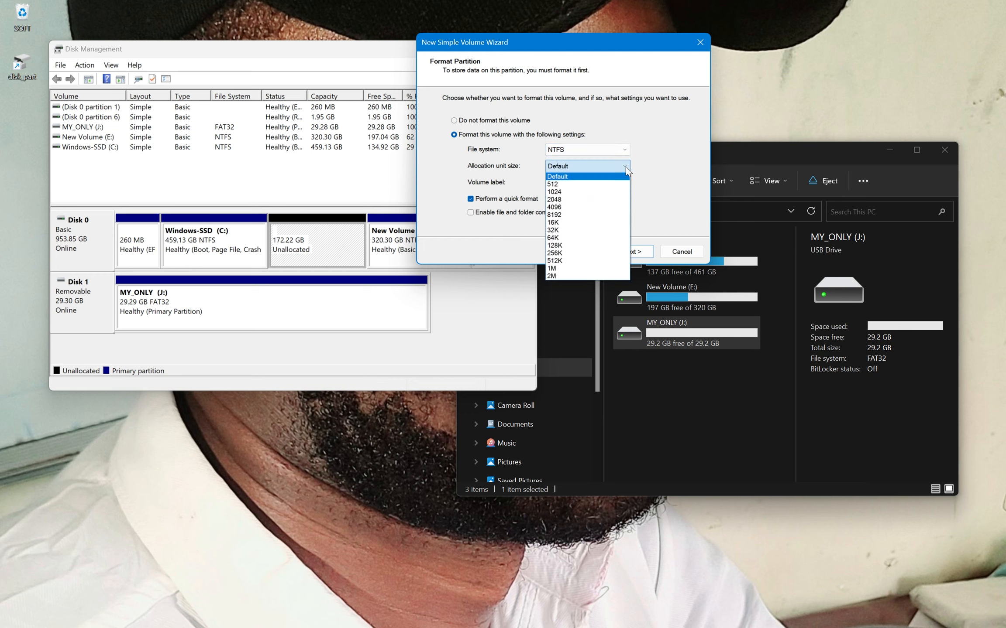
click(626, 167)
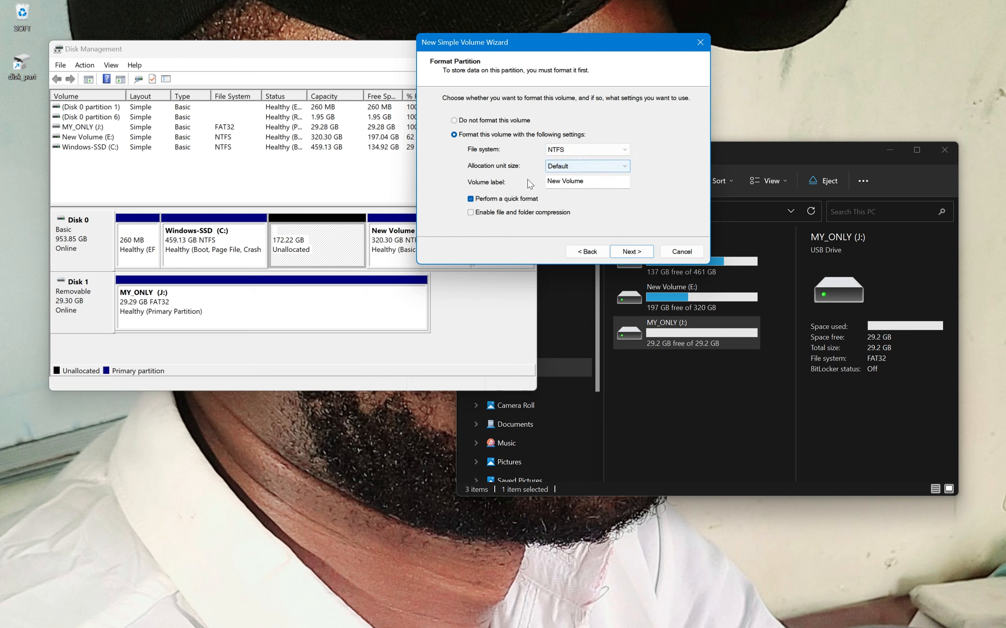
Label the new volume Windows-SSD and create it with a quick format.
drag(583, 182, 536, 185)
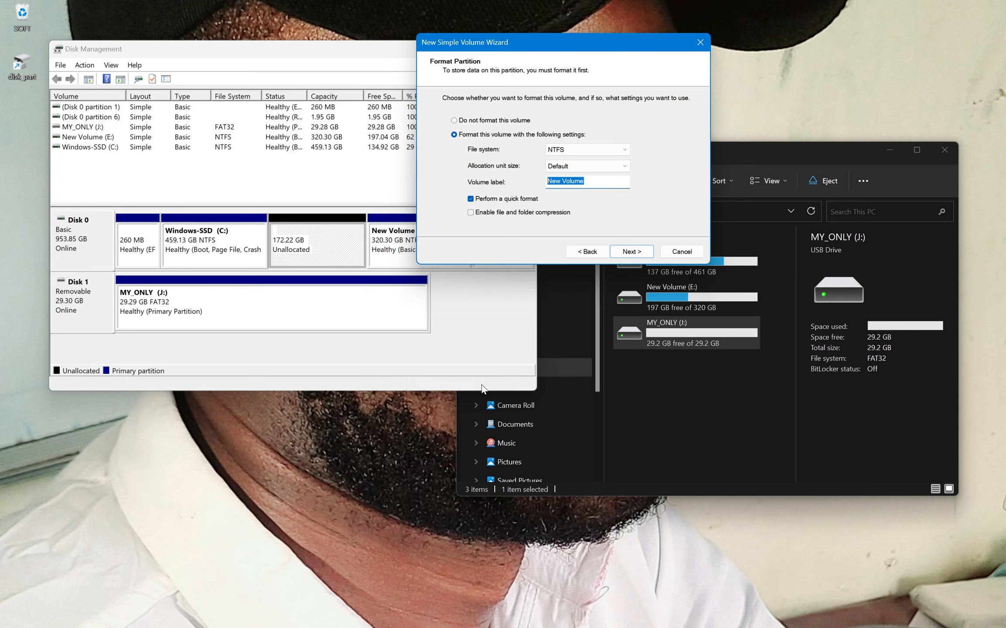
text(Windows-SSd)
key(BackSpace)
text(D)
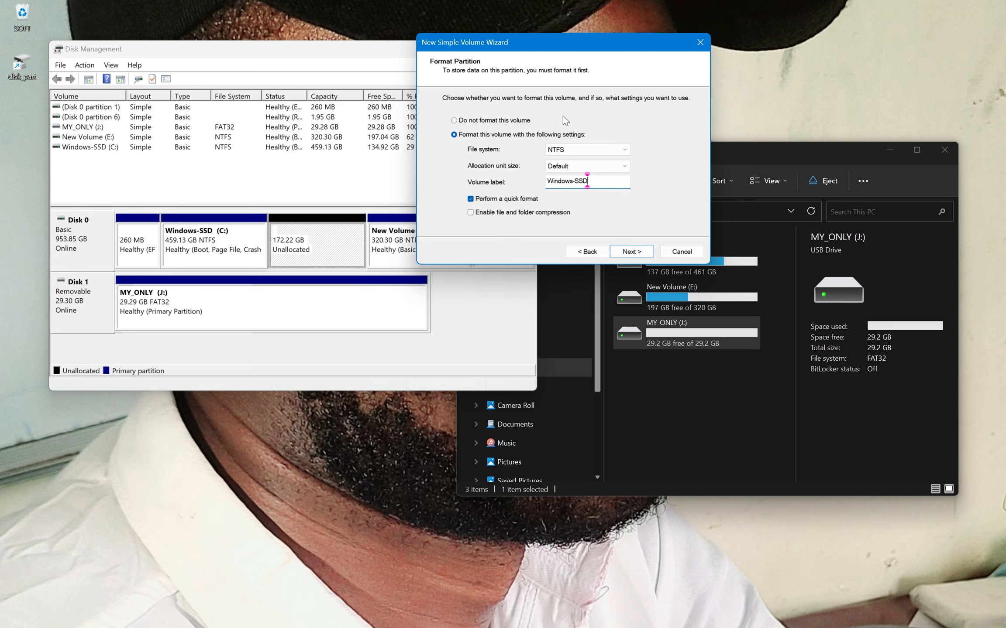
click(630, 254)
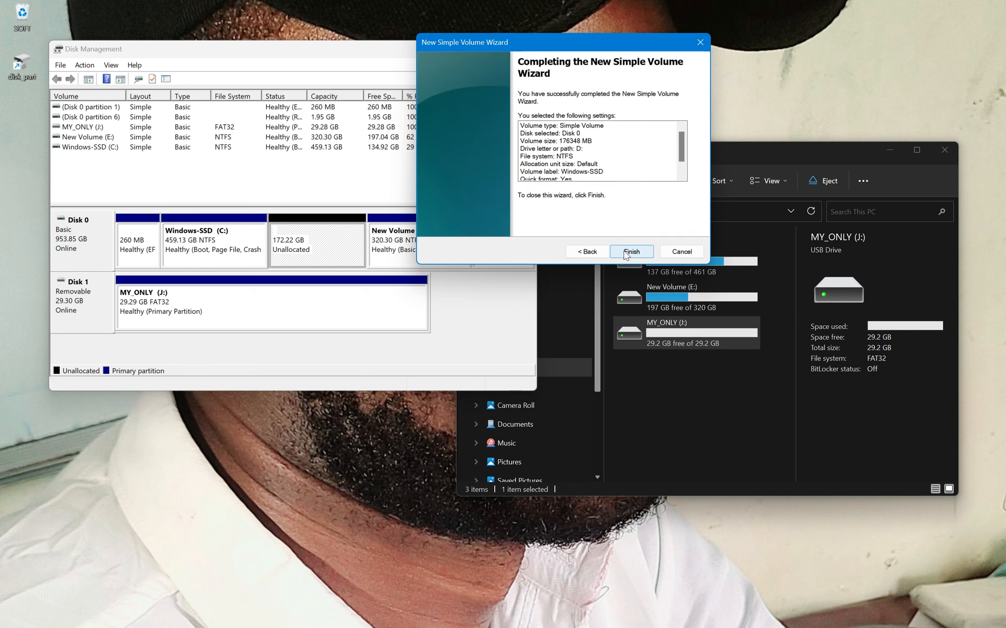
click(630, 252)
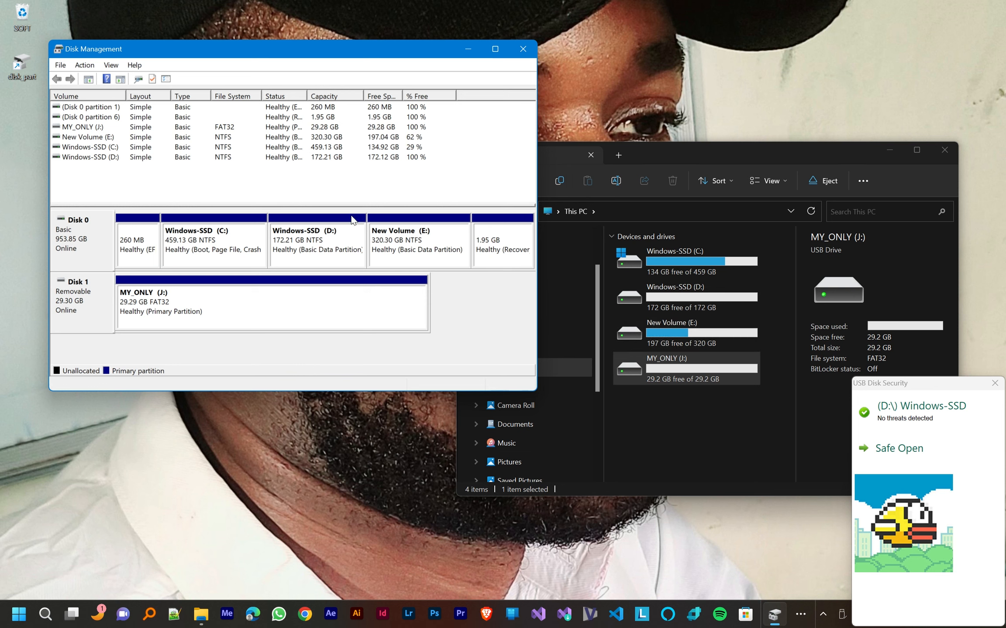
Dismiss the USB Disk Security notice and select Windows-SSD (D:) and MY_ONLY (J:) in turn in the disk view.
click(285, 258)
click(303, 258)
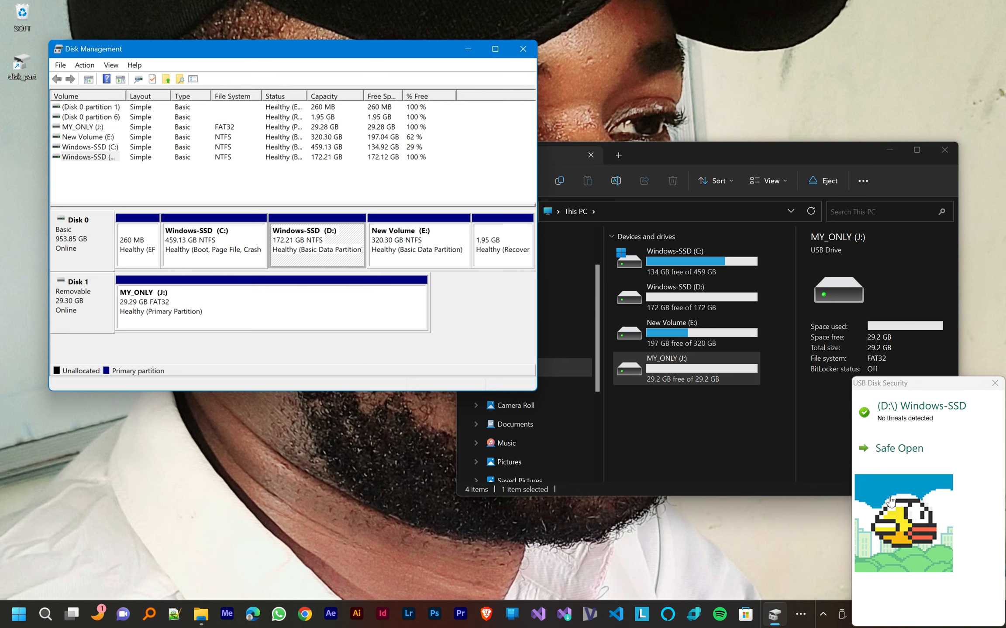
click(995, 383)
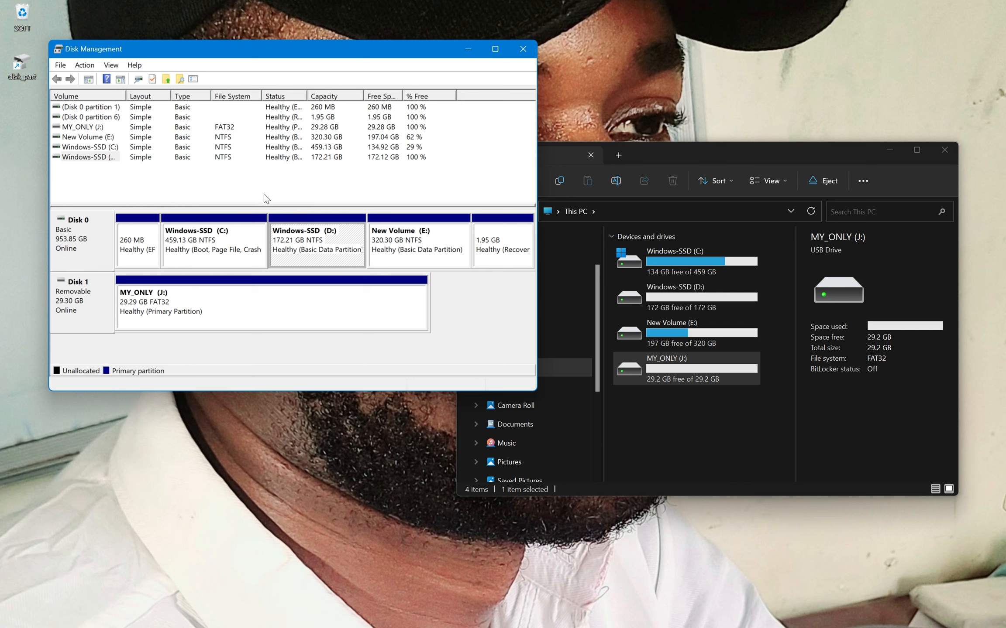
click(335, 257)
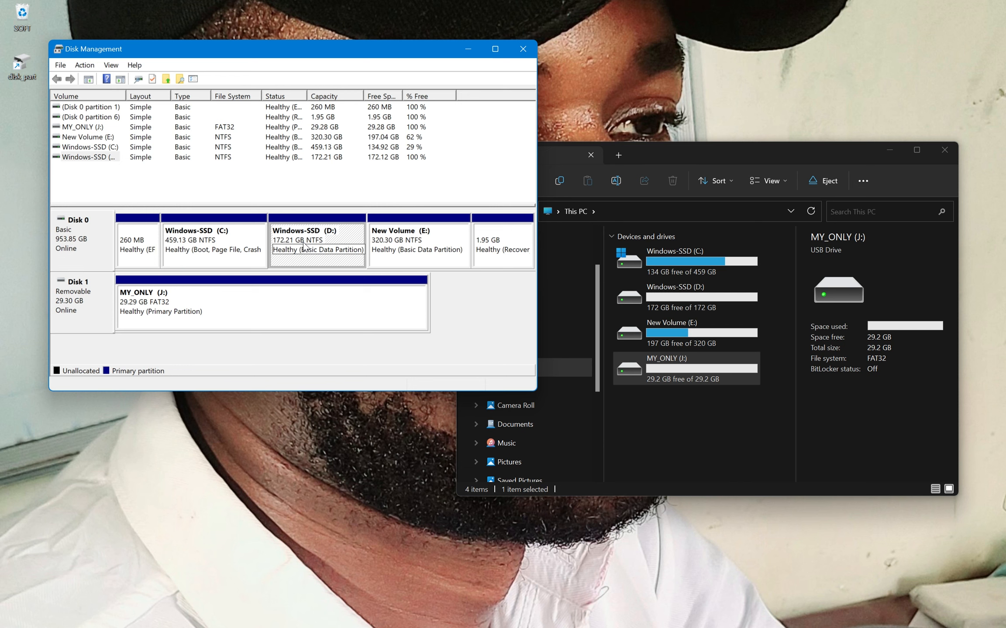
click(237, 325)
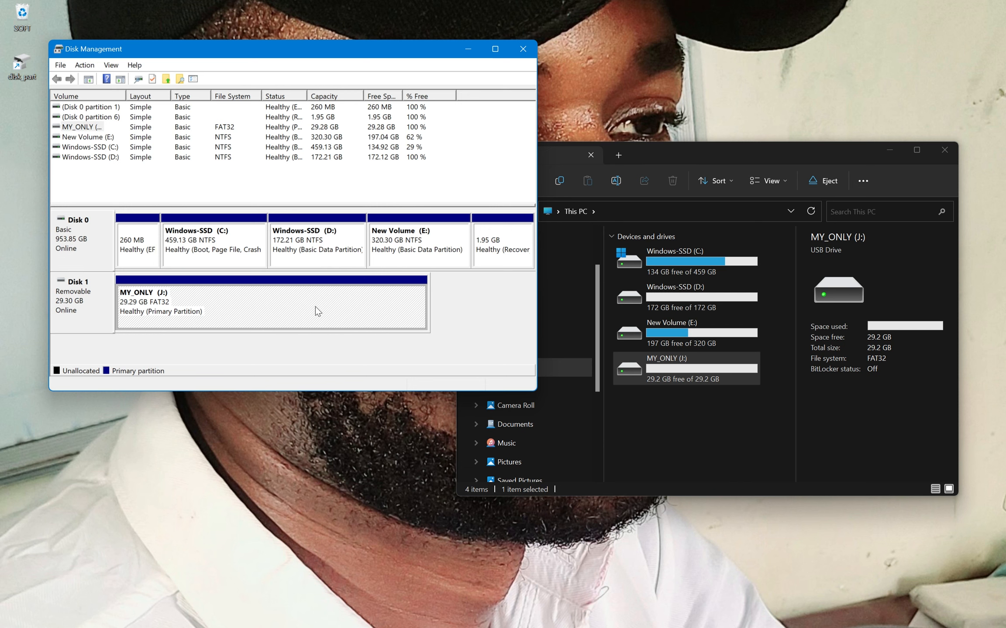
Open the format settings of Windows-SSD (D:) and move the dialog clear of the disk view.
click(336, 262)
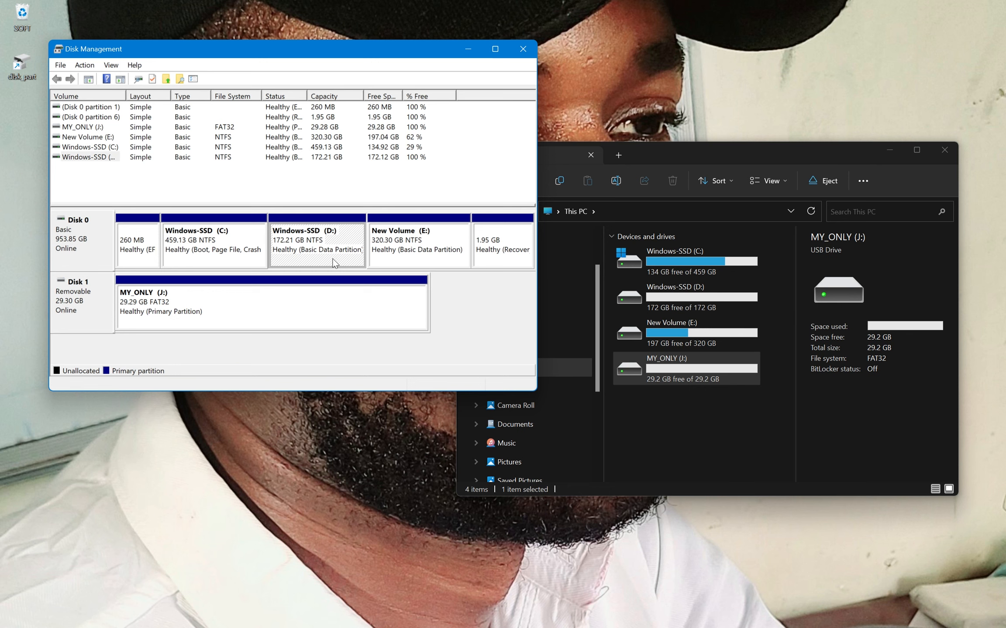
right_click(334, 262)
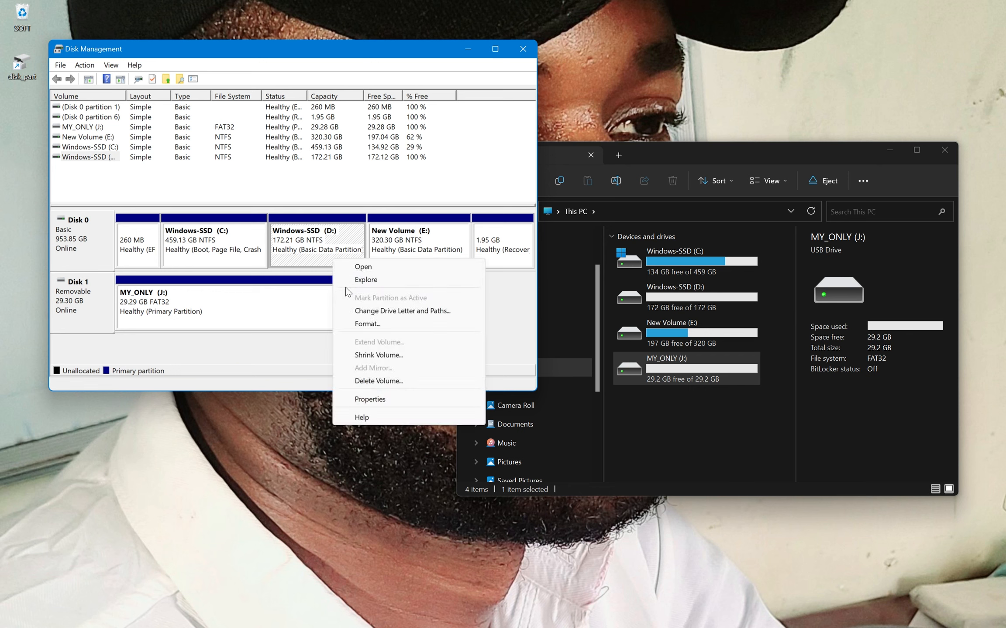
click(358, 325)
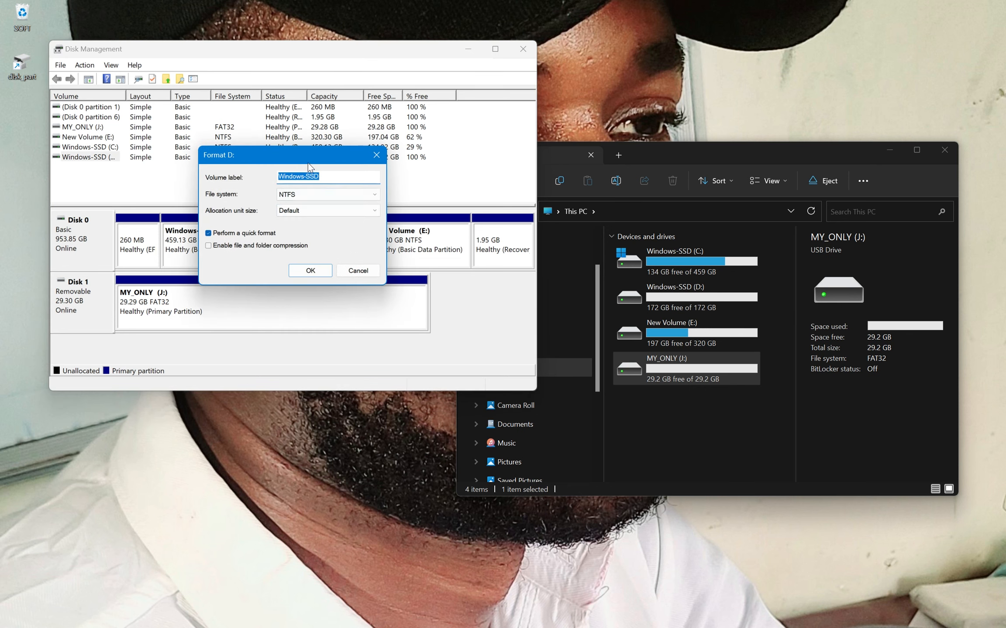
drag(373, 149, 652, 64)
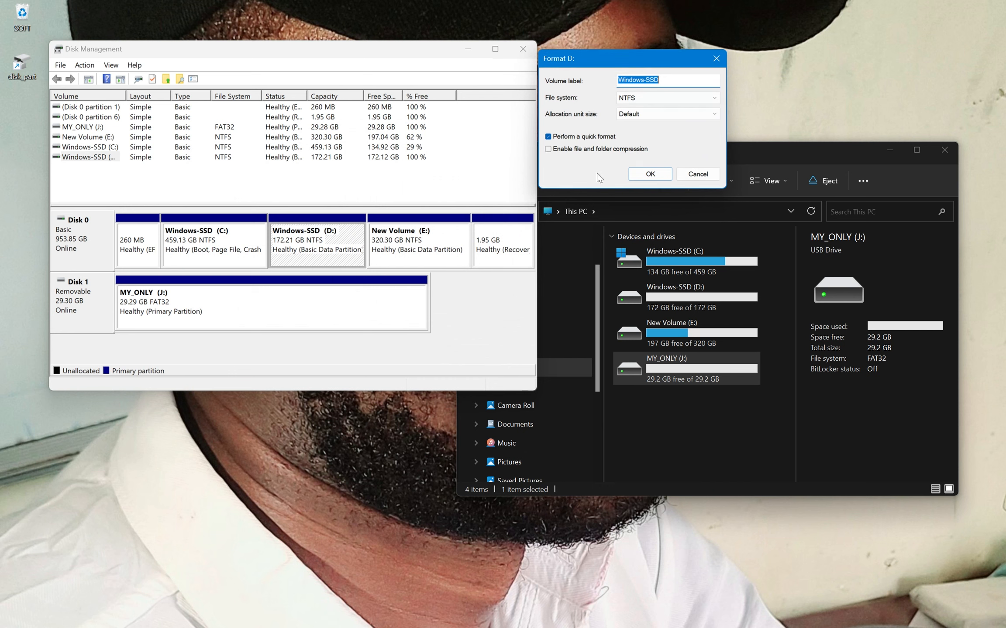
mouse_move(587, 63)
mouse_down()
mouse_move(420, 369)
mouse_move(538, 104)
mouse_move(594, 77)
mouse_move(610, 50)
mouse_move(599, 49)
mouse_up()
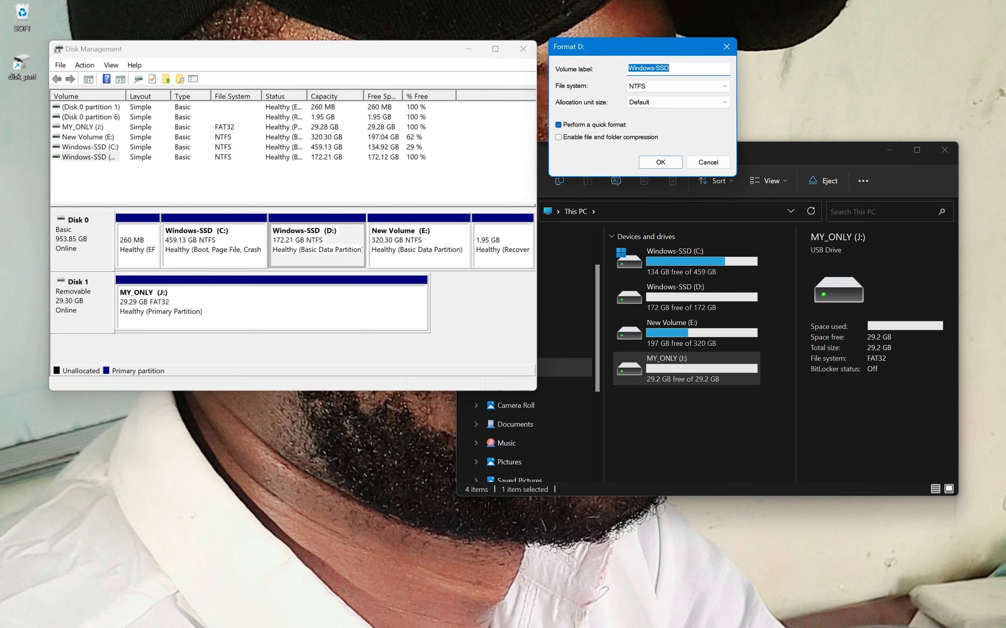
Review the volume label, file system and allocation unit size choices for formatting D:, and cancel without formatting.
drag(669, 68, 628, 71)
click(648, 86)
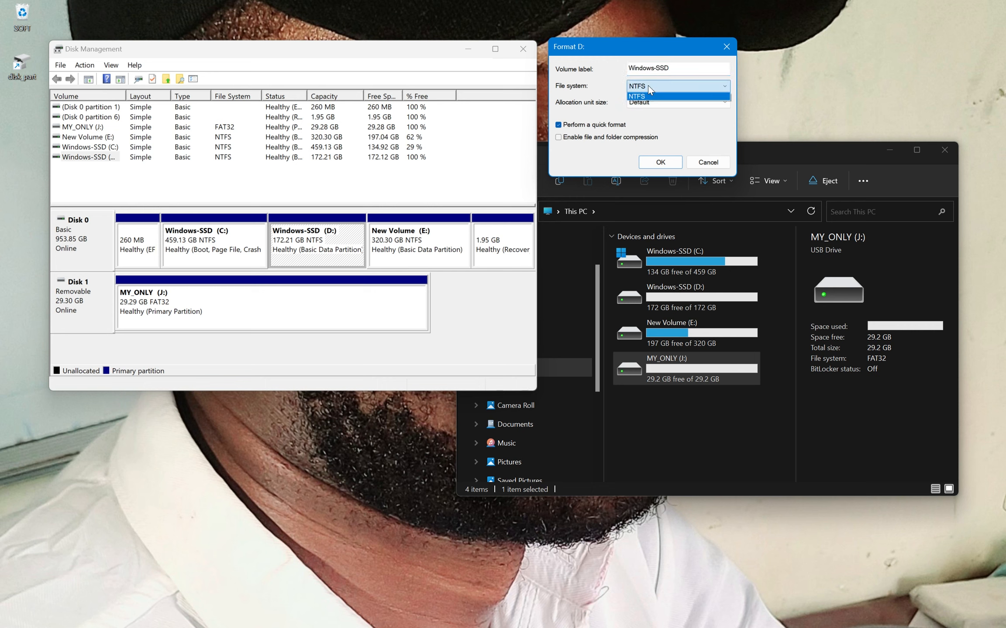
click(647, 85)
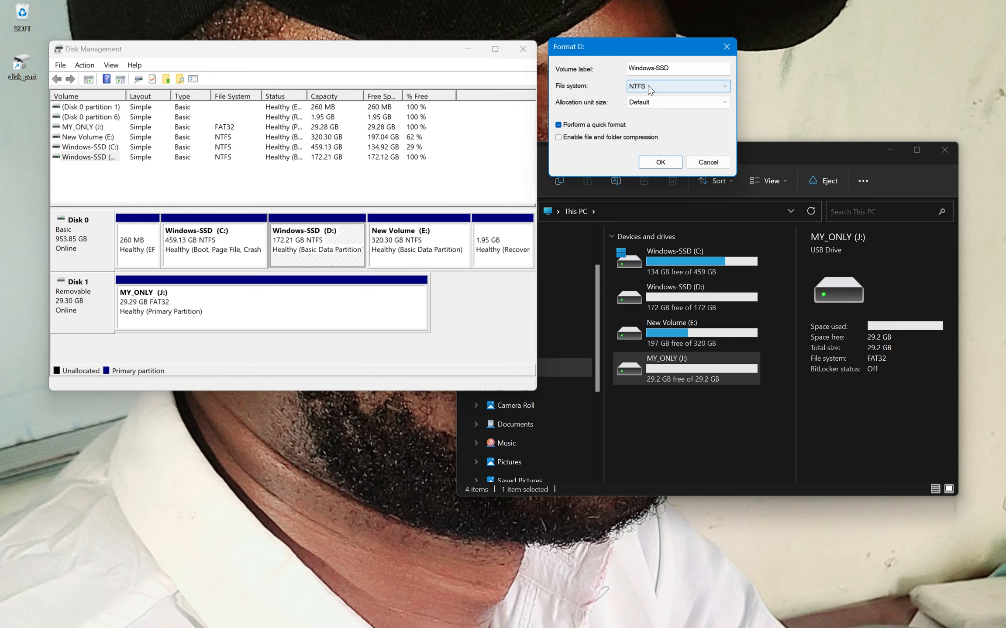
click(669, 105)
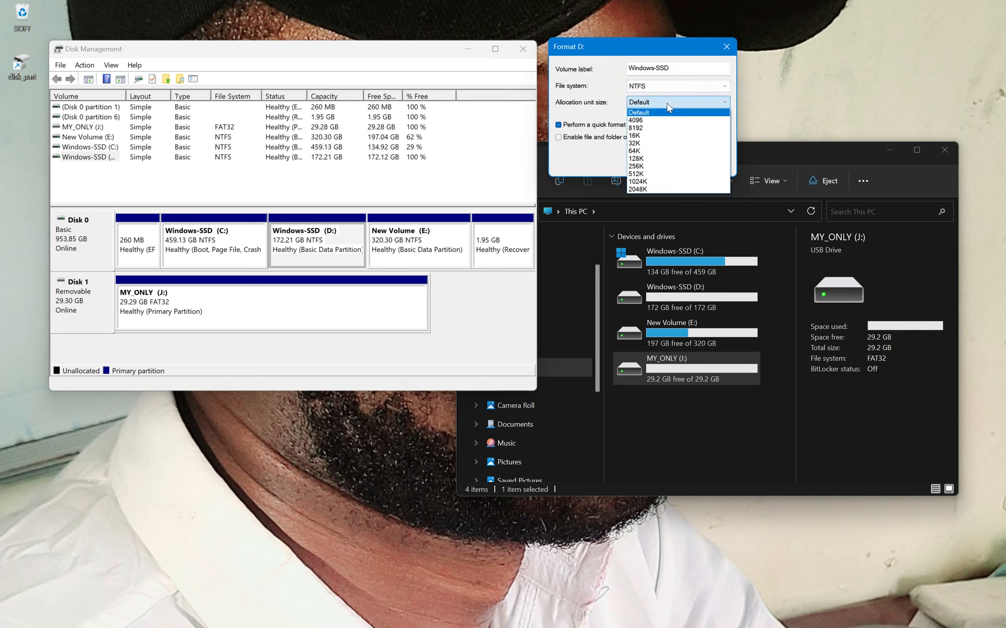
click(667, 104)
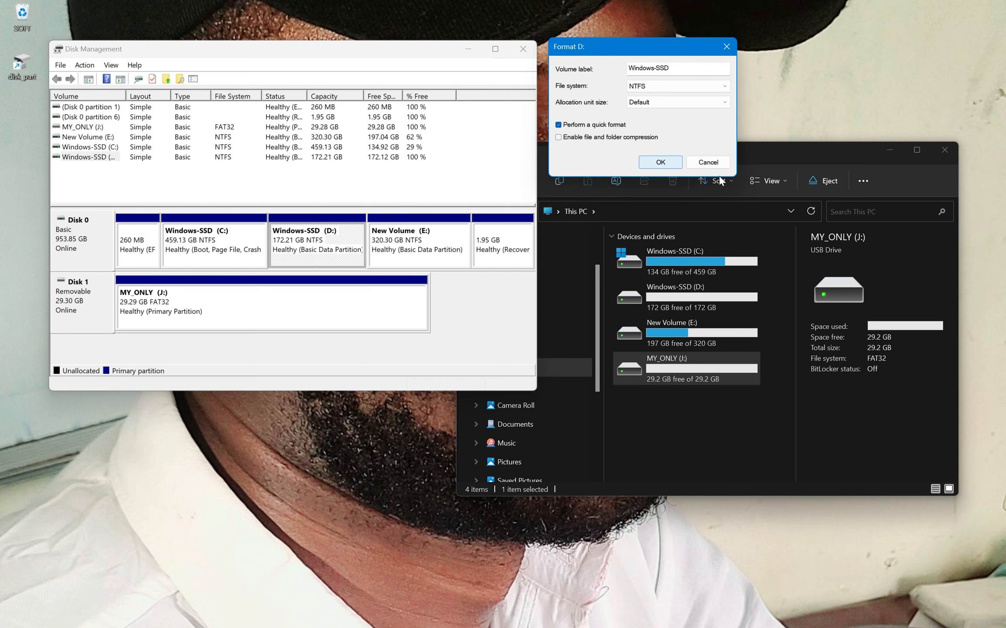
click(708, 163)
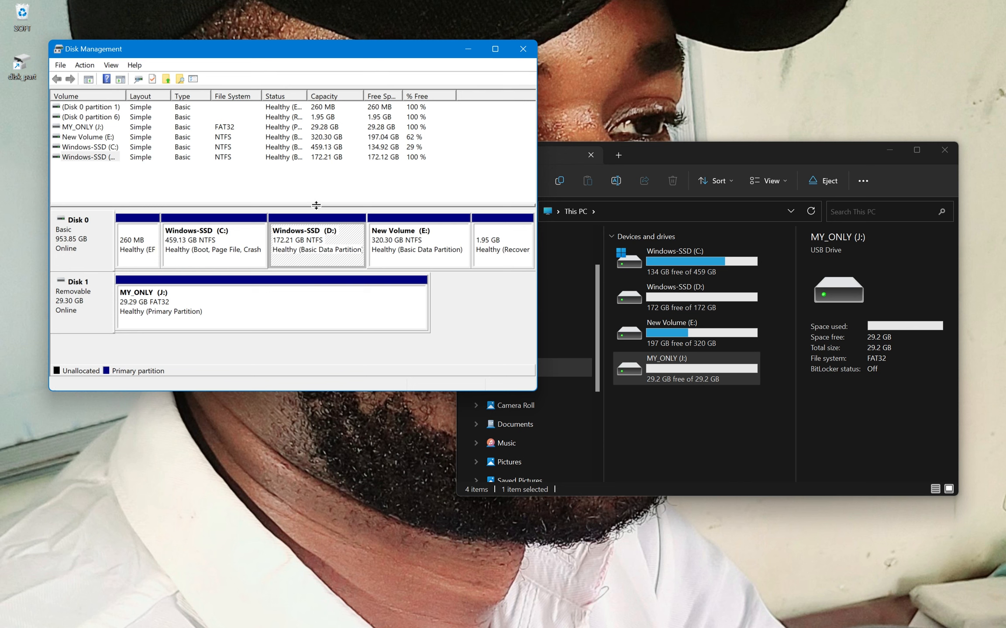
Open the format settings of MY_ONLY (J:), move the dialog clear of the disk view, and review the file system choices.
click(342, 245)
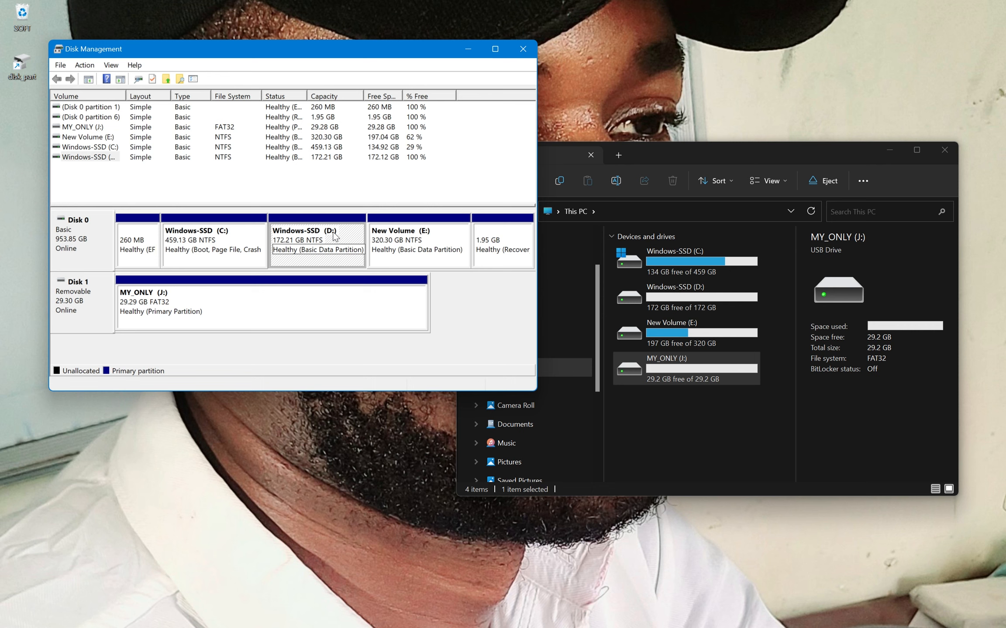
click(267, 303)
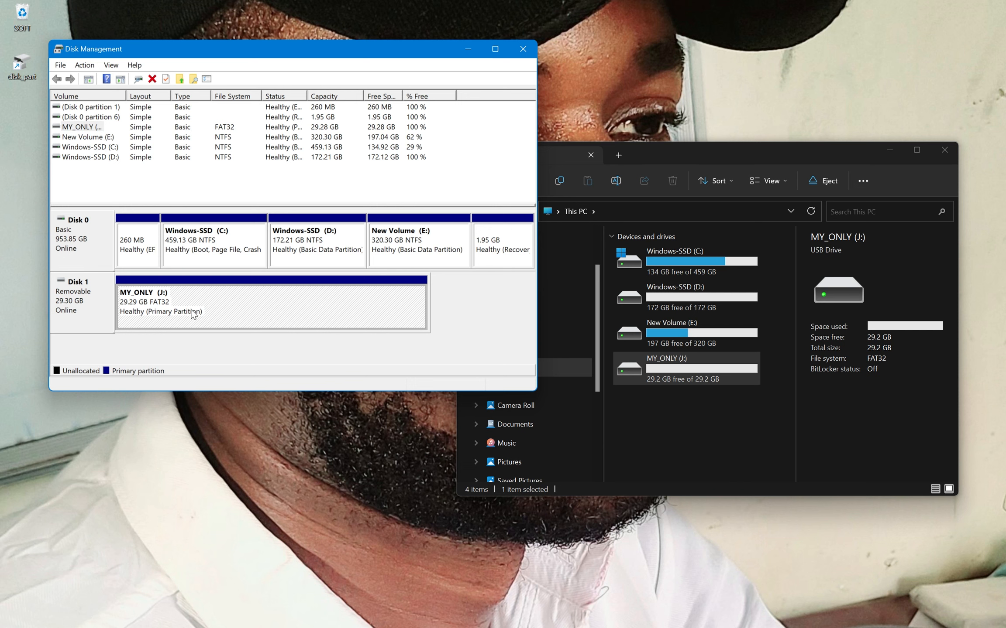
right_click(248, 304)
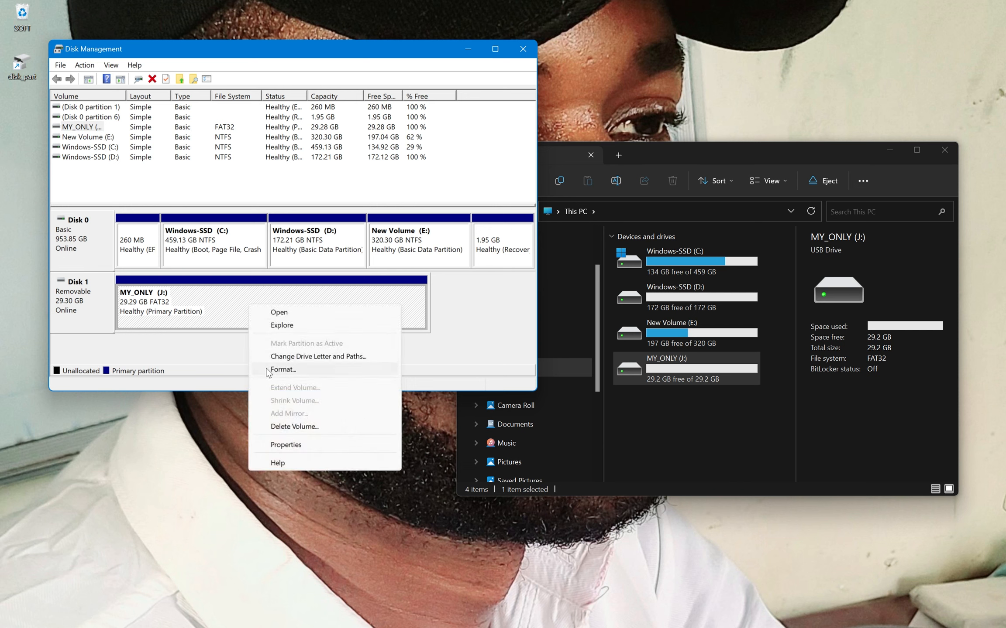
click(269, 369)
drag(316, 163, 671, 45)
click(676, 78)
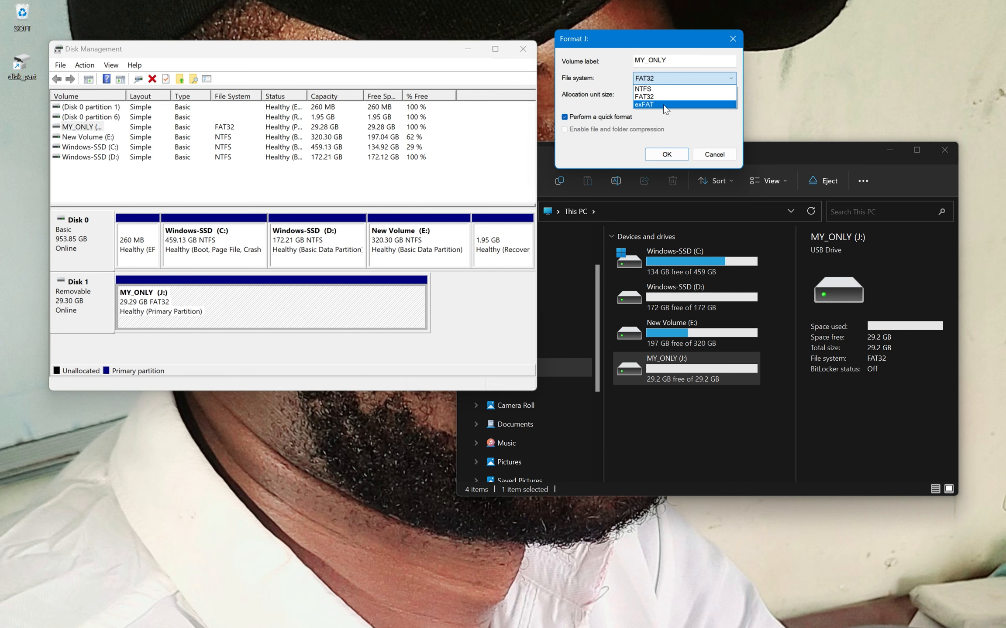
Close the This PC window and cancel the format settings of MY_ONLY (J:) without formatting.
click(601, 176)
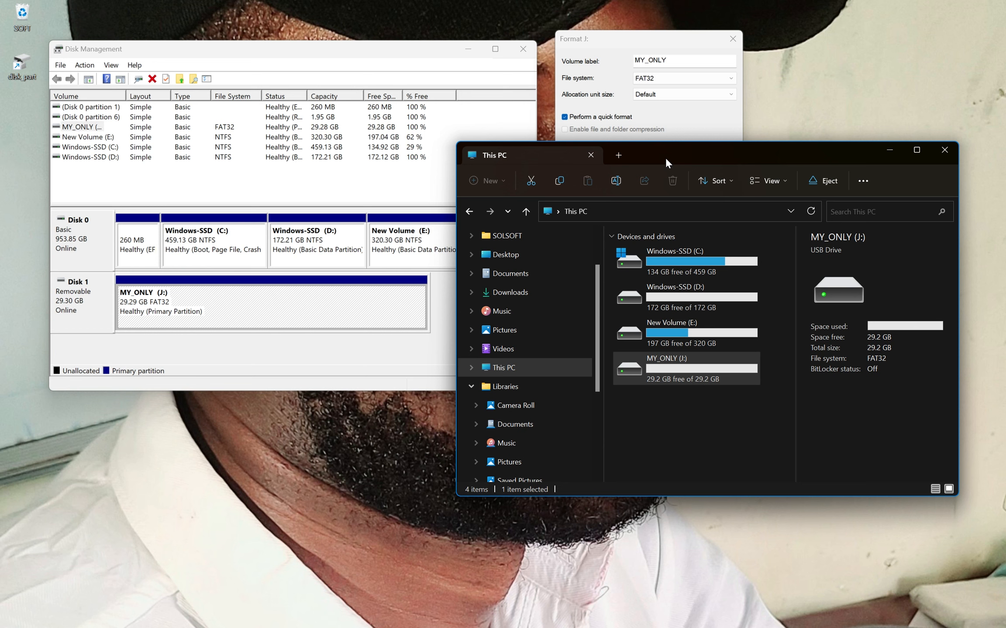
click(246, 303)
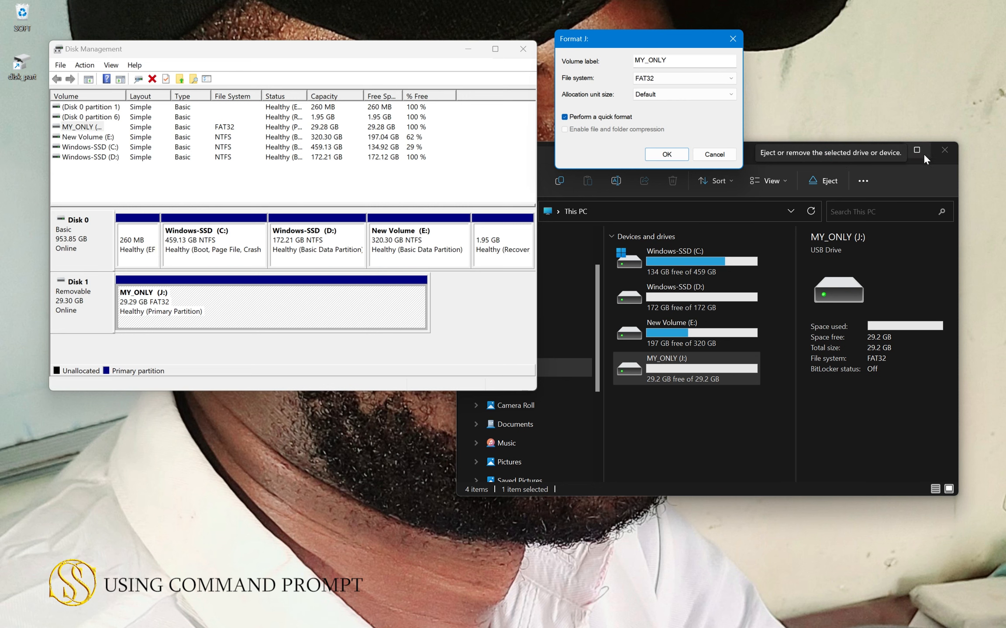
click(943, 151)
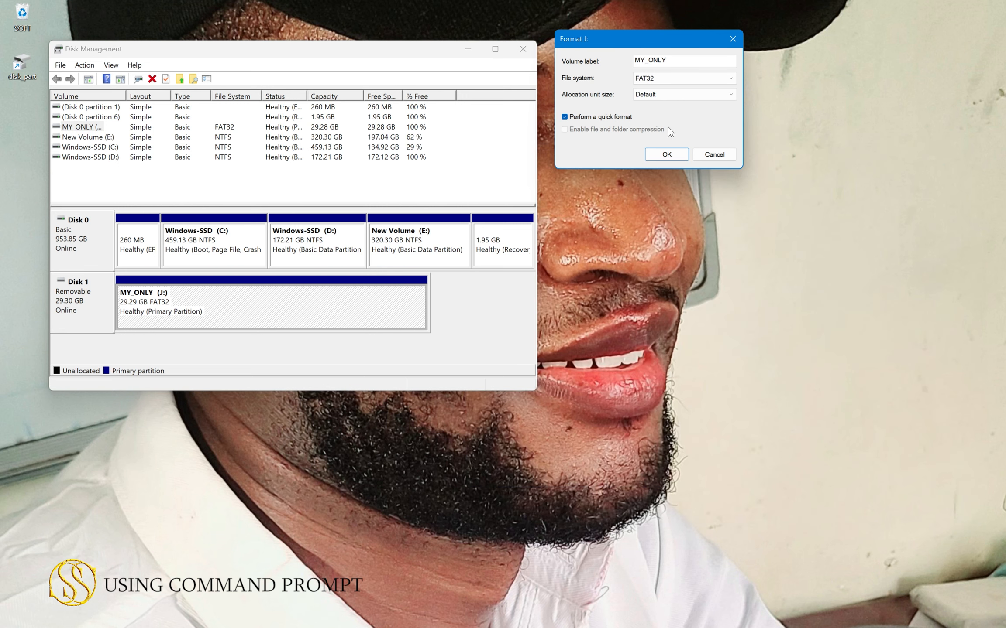
click(713, 154)
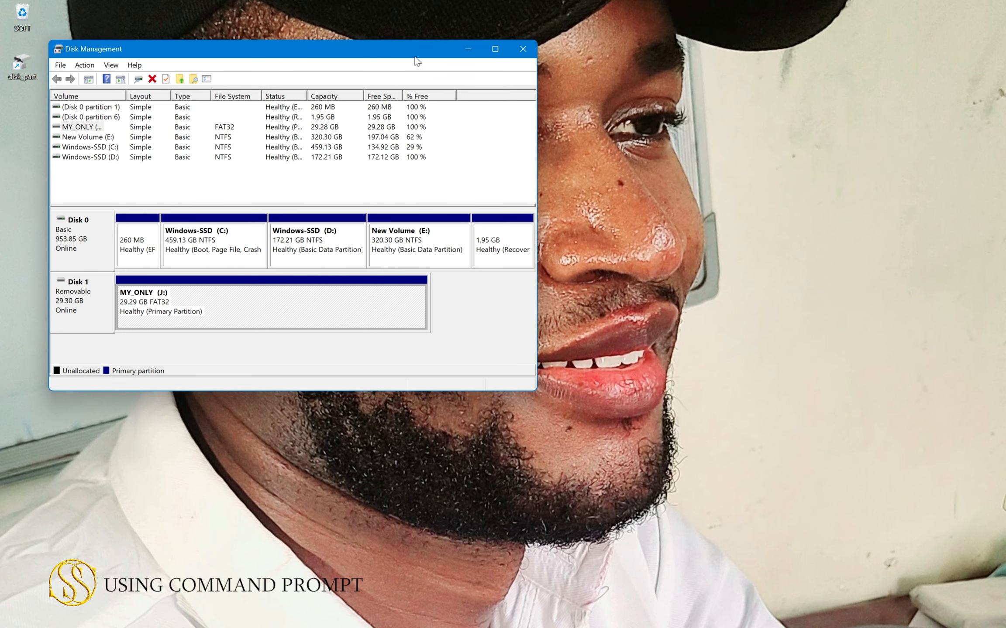
Narrow the Disk Management window and move it aside to free up desktop space.
drag(410, 50, 359, 79)
drag(490, 200, 378, 200)
mouse_move(209, 84)
mouse_down()
mouse_move(687, 55)
mouse_move(847, 151)
mouse_move(294, 131)
mouse_move(254, 165)
mouse_move(227, 90)
mouse_up()
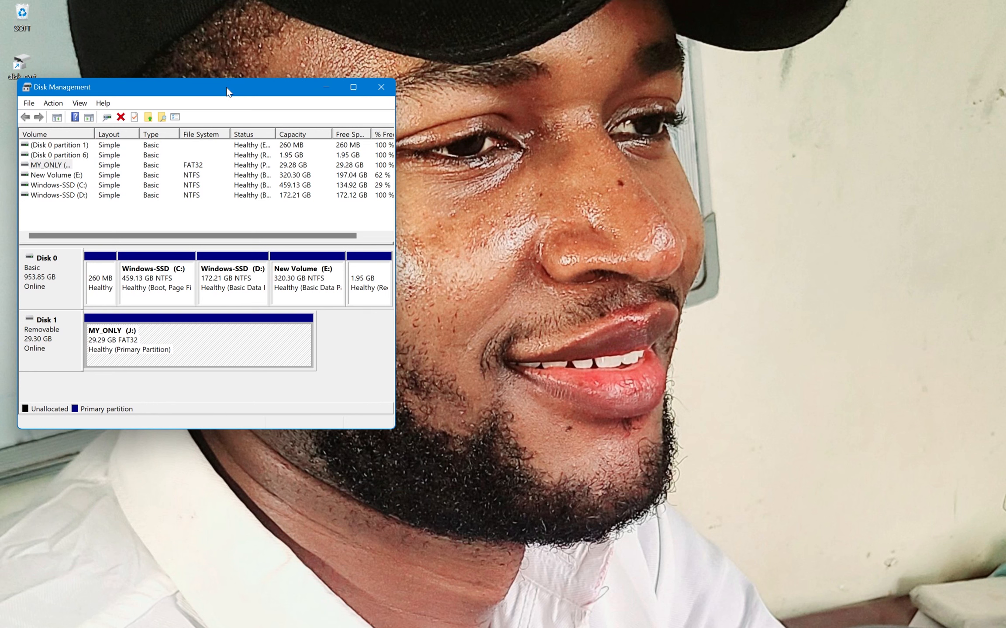
Launch Command Prompt by running CMD and reposition its window so the Disk Management volume list can be seen.
key(super+r)
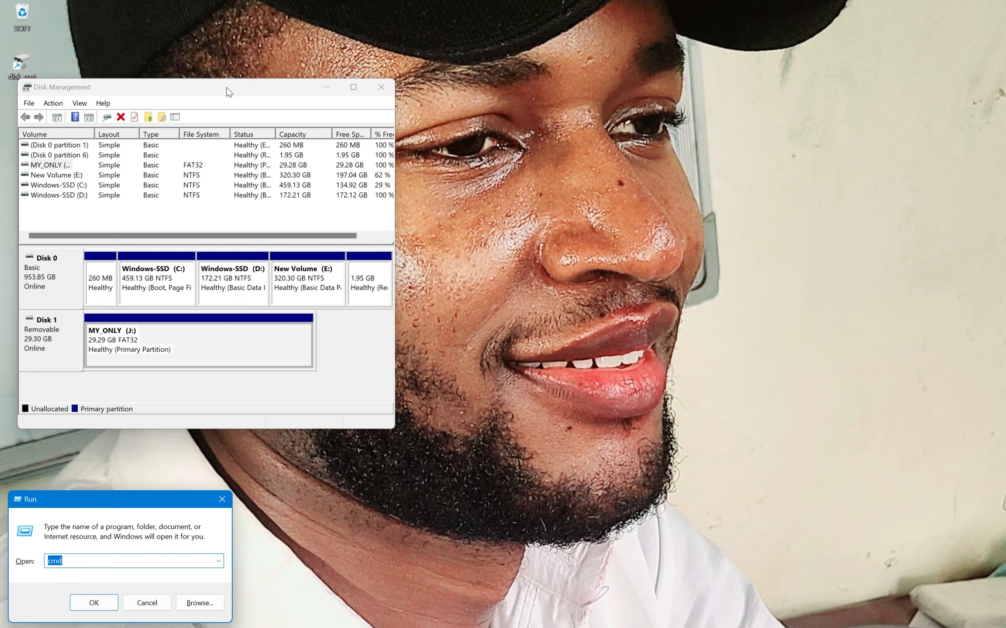
text(CMD)
key(Return)
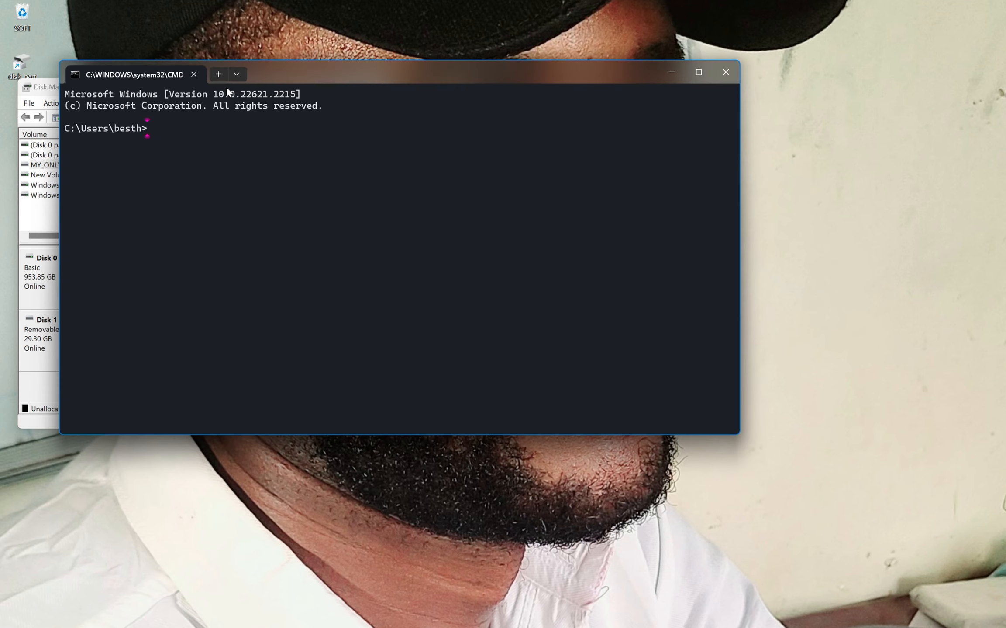
drag(352, 66, 494, 33)
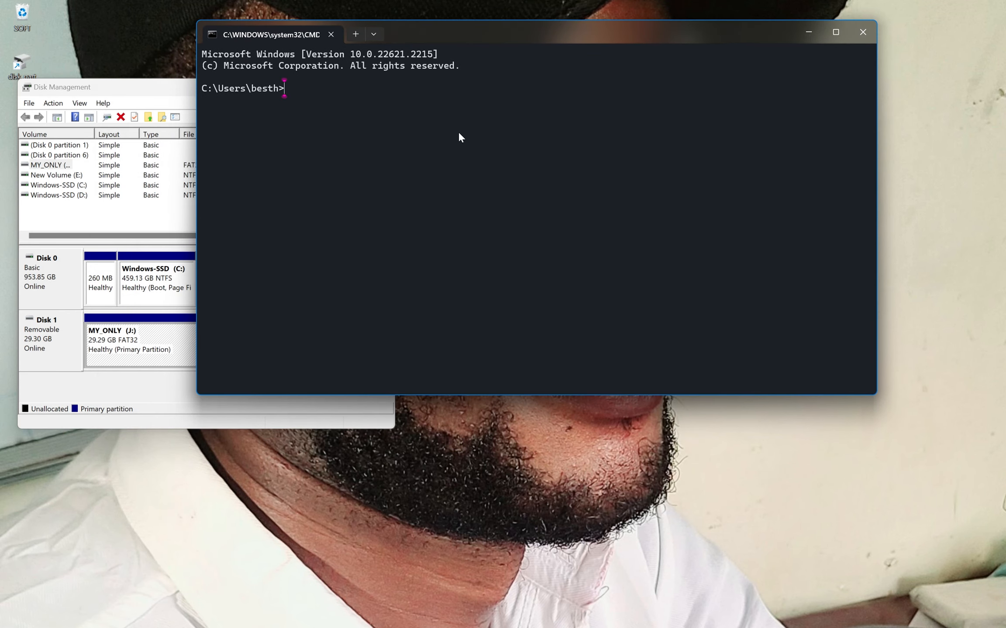
Start diskpart from Command Prompt and move its window clear of Disk Management.
text(diskpart)
key(Return)
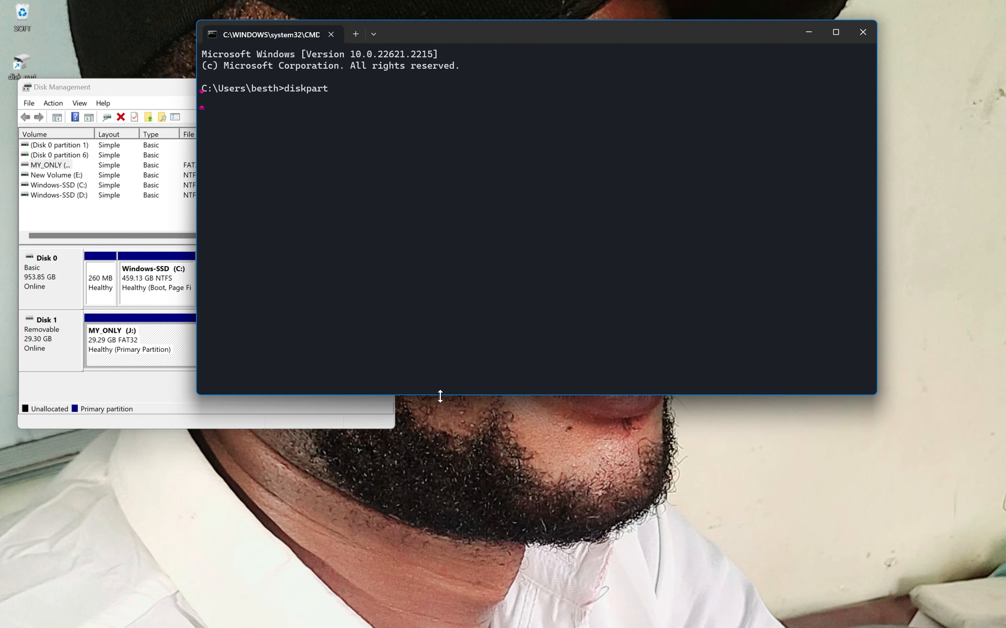
drag(366, 124, 521, 187)
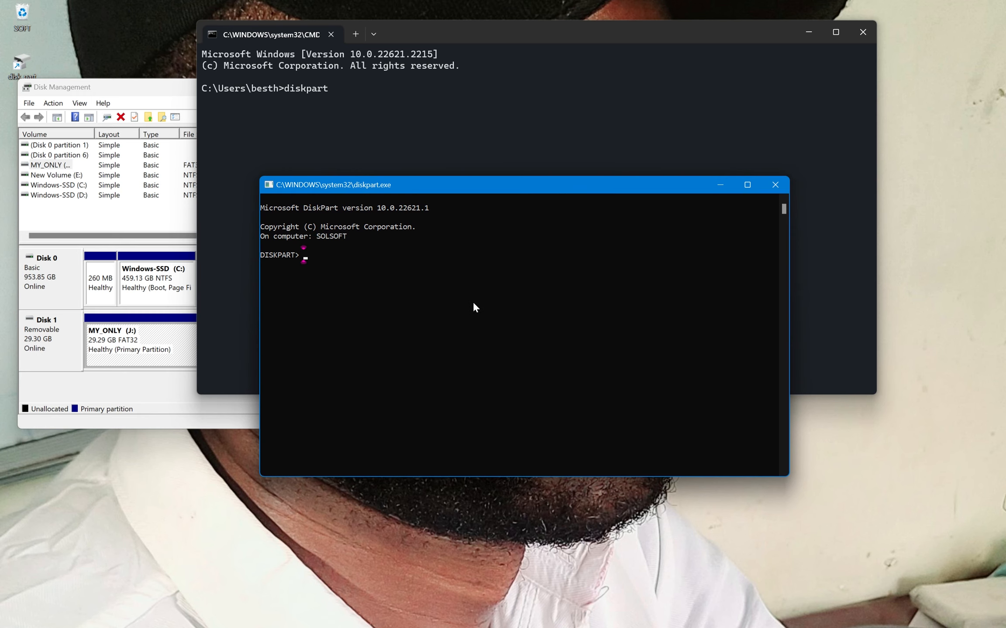
drag(456, 184, 457, 148)
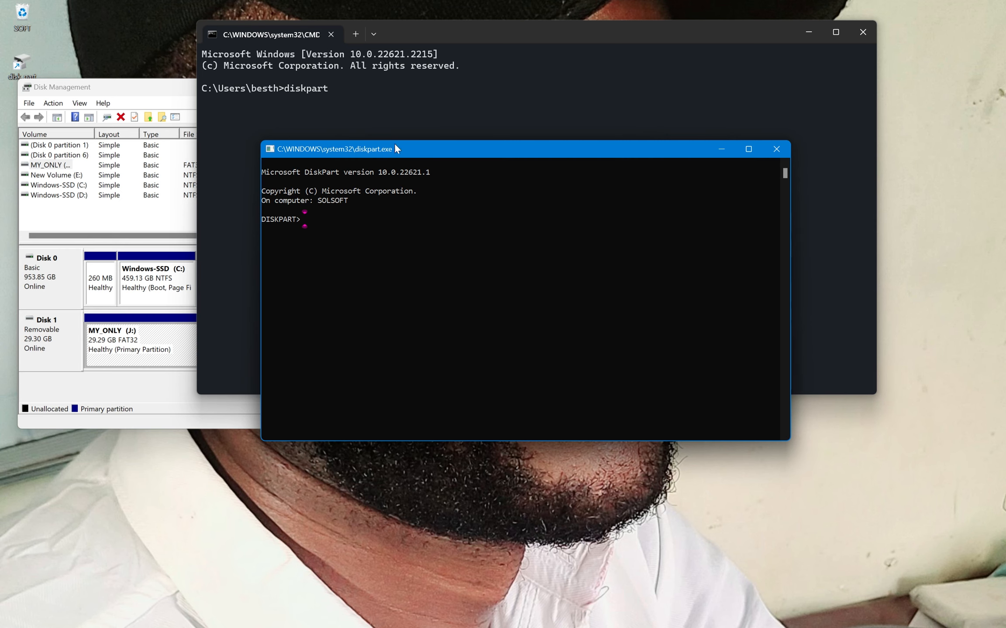
drag(434, 151, 510, 224)
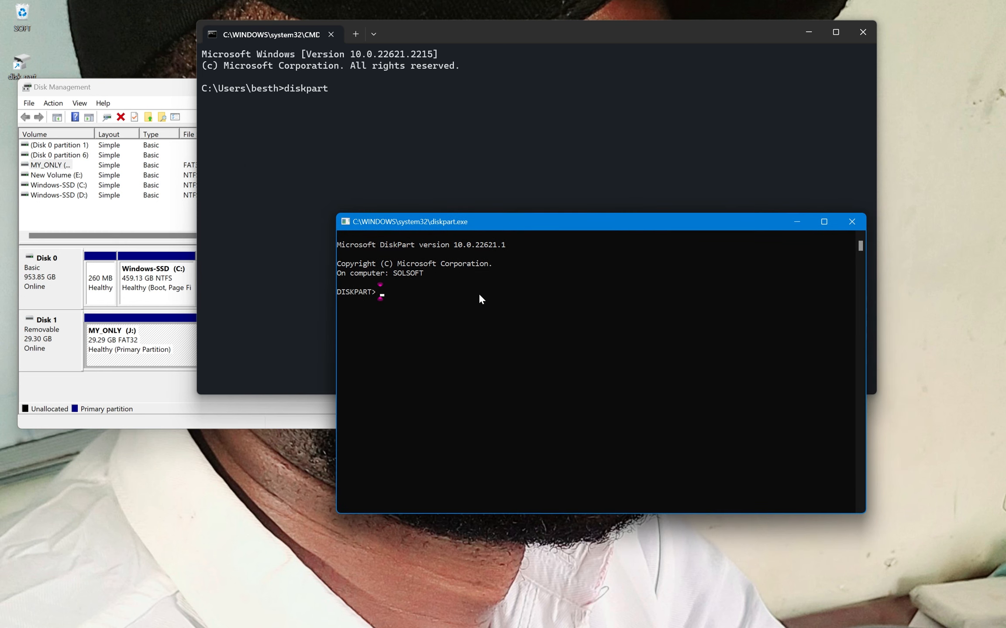
List the available disks in DiskPart with "list disk" and shift the window slightly away from Disk Management.
text(lisf)
key(BackSpace)
text(t disk)
key(Return)
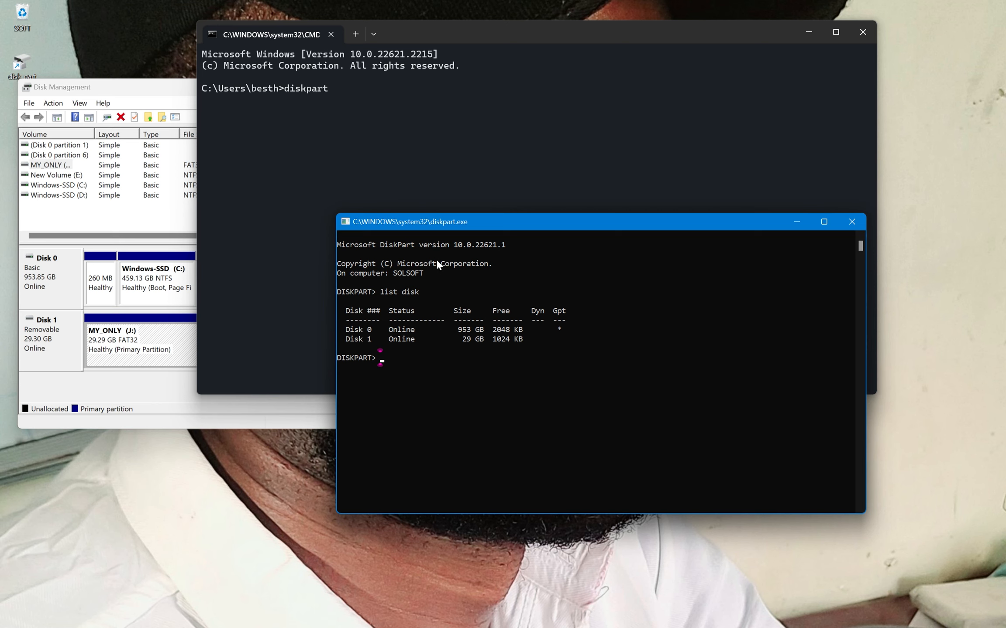
mouse_move(475, 230)
mouse_down()
mouse_move(480, 202)
mouse_move(483, 239)
mouse_up()
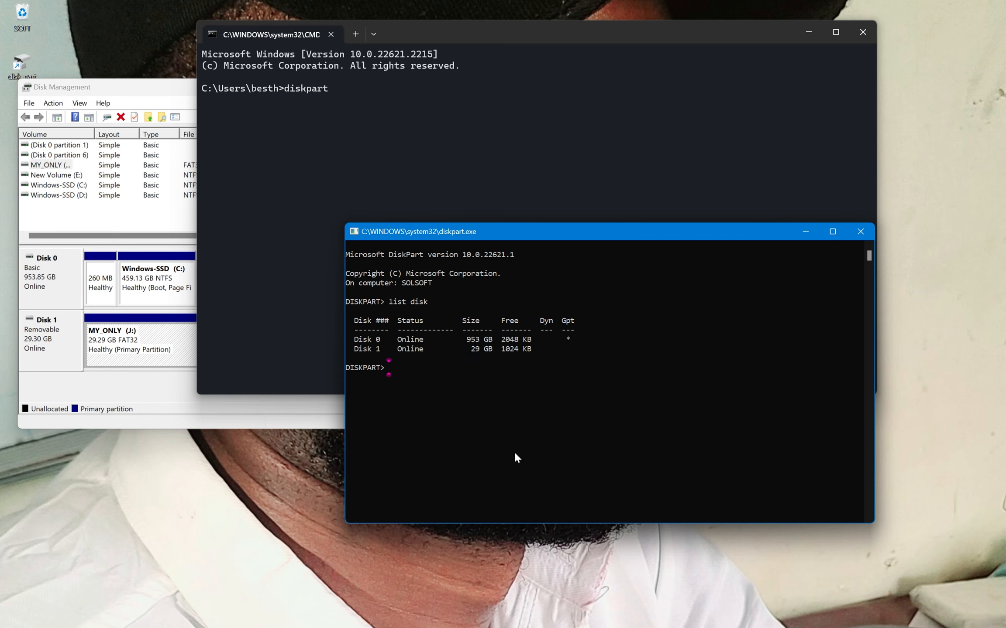
Select disk 1 with "select disk 1" and wipe it with the "clean" command.
text(select disk 1)
key(Return)
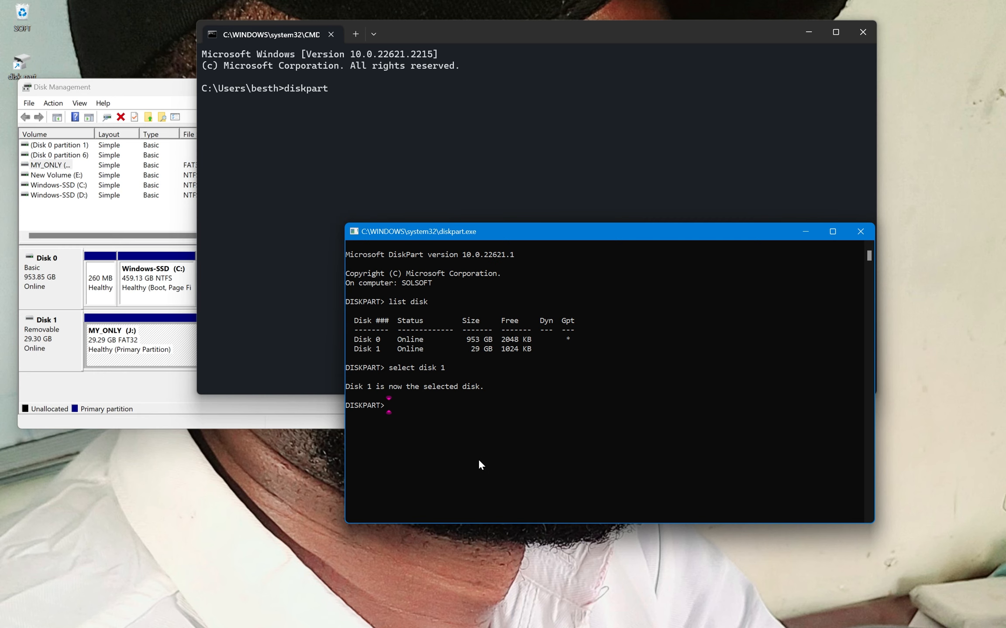
text(clean)
key(Return)
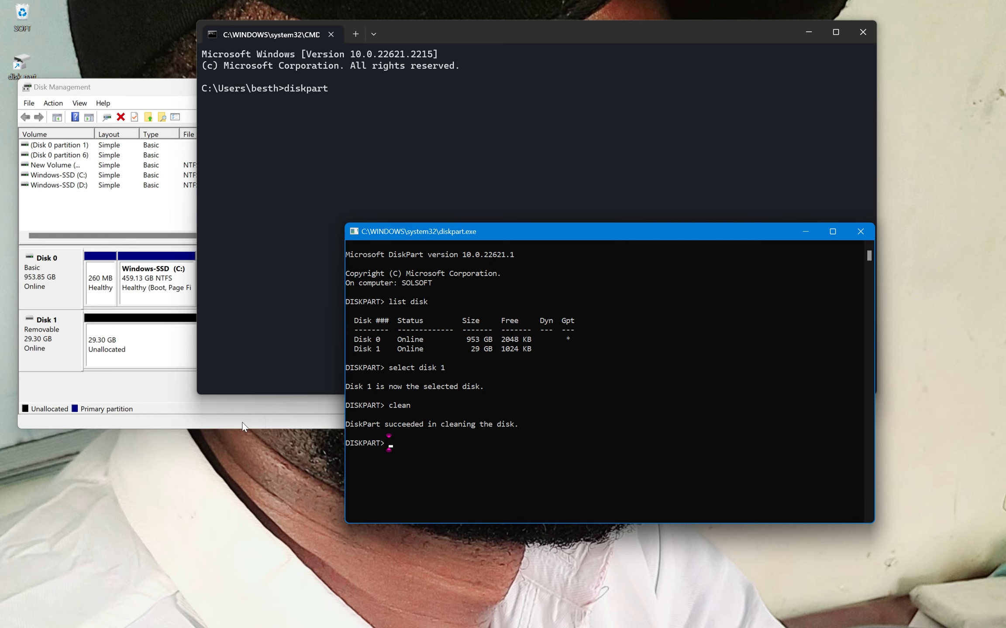
Widen Disk Management to inspect the layout of Disk 0 and Disk 1, and return to the DiskPart window.
click(154, 86)
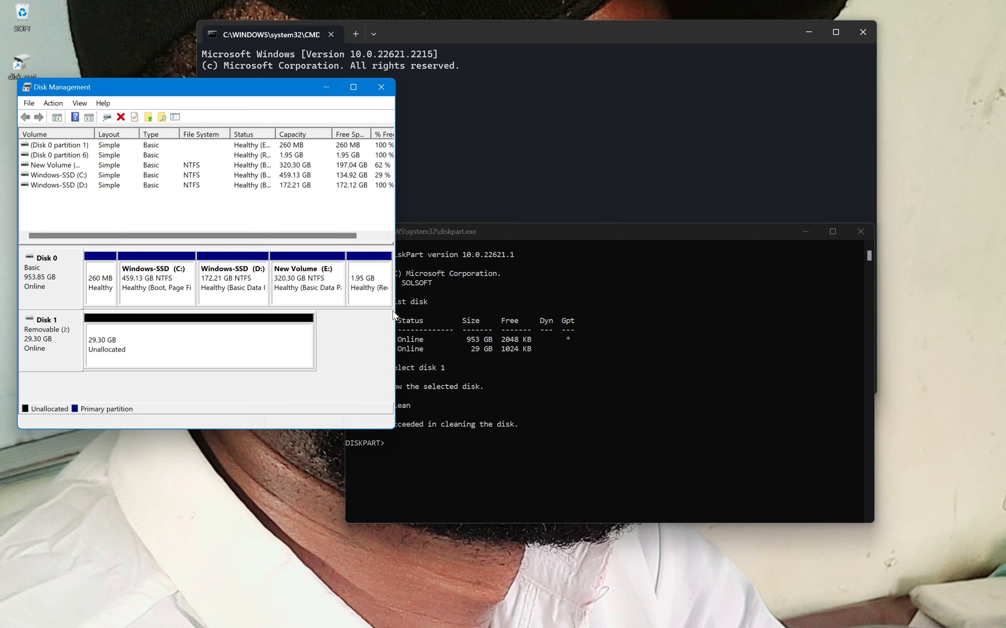
drag(396, 310, 505, 310)
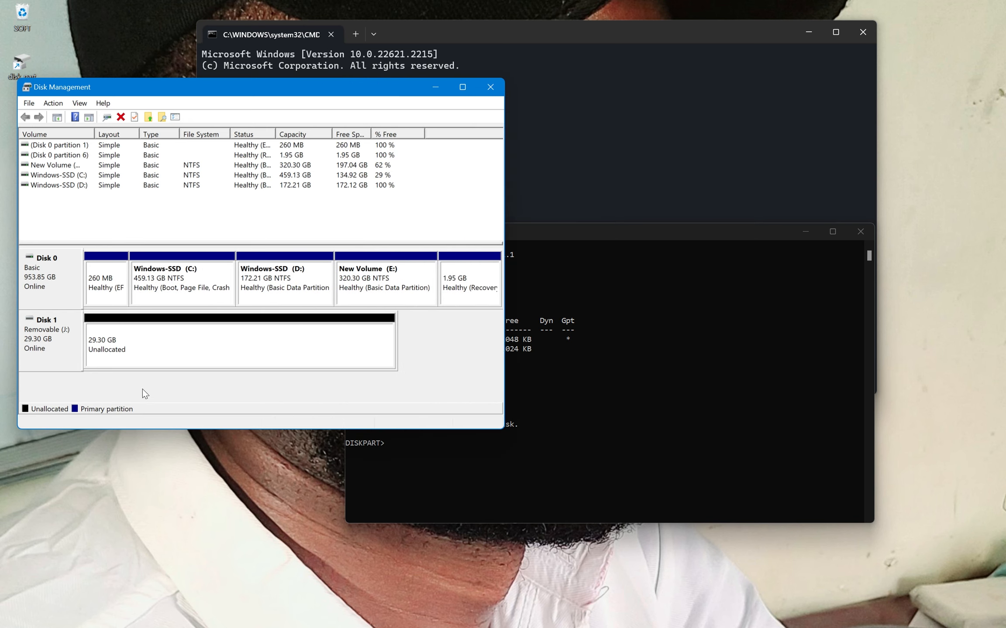
click(268, 291)
click(583, 321)
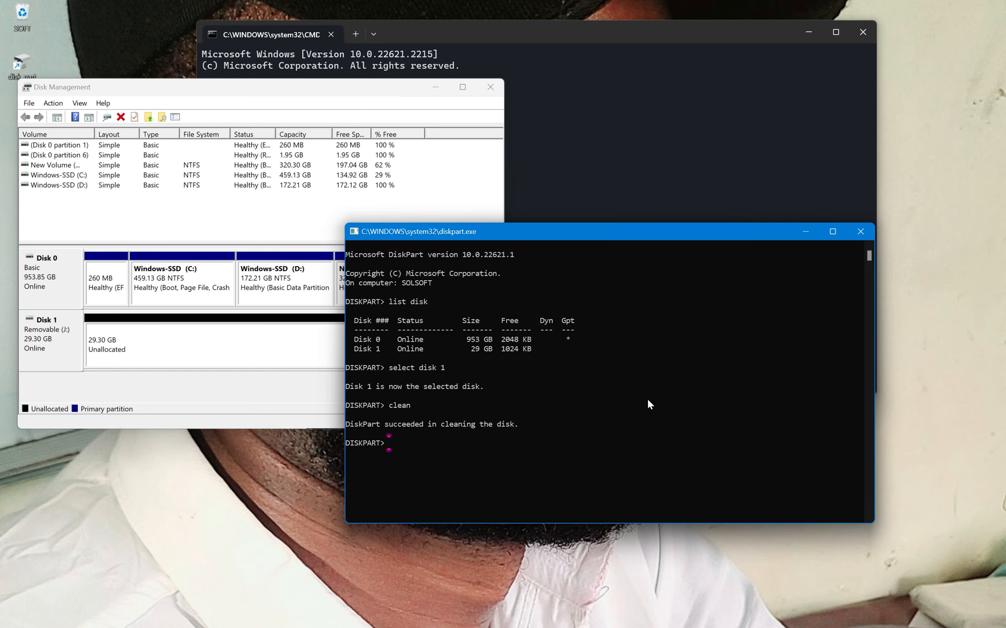
drag(606, 240, 626, 267)
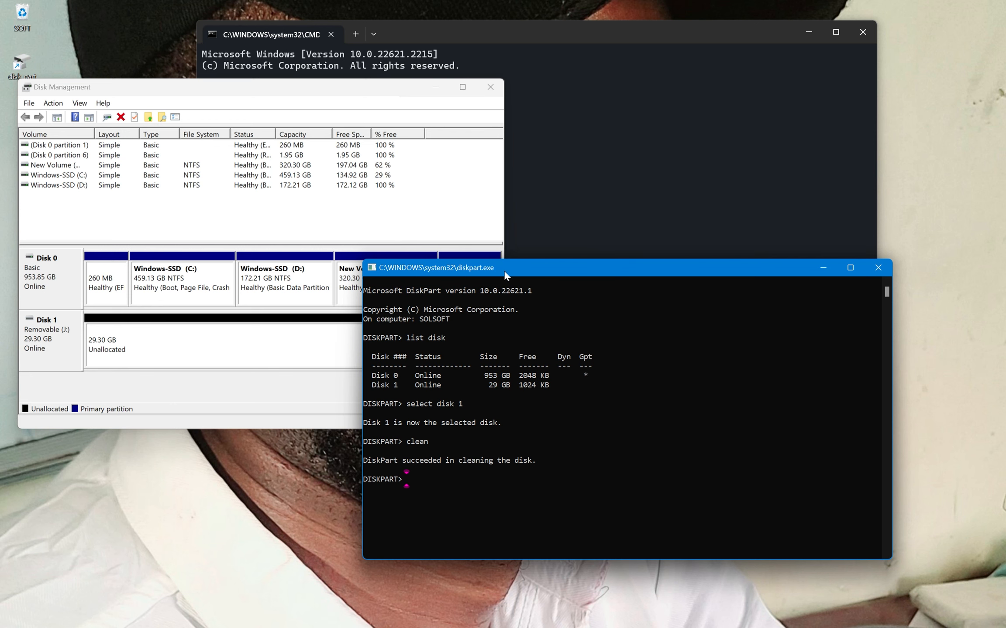
drag(504, 272, 489, 216)
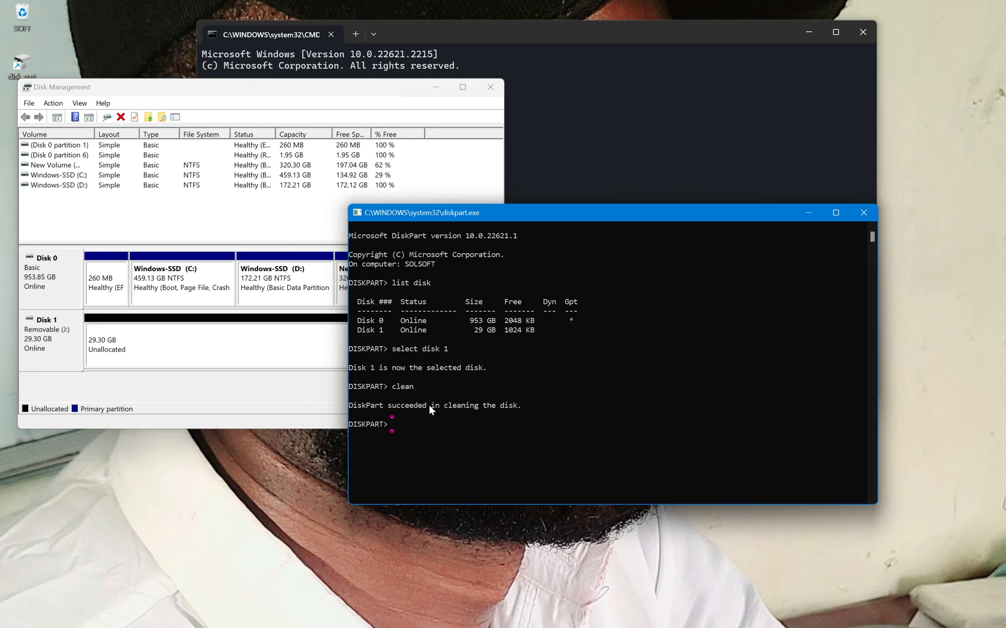
Try to create a primary partition on disk 1 with the command "create parition pri".
click(427, 426)
key(Escape)
text(ion pri)
key(Return)
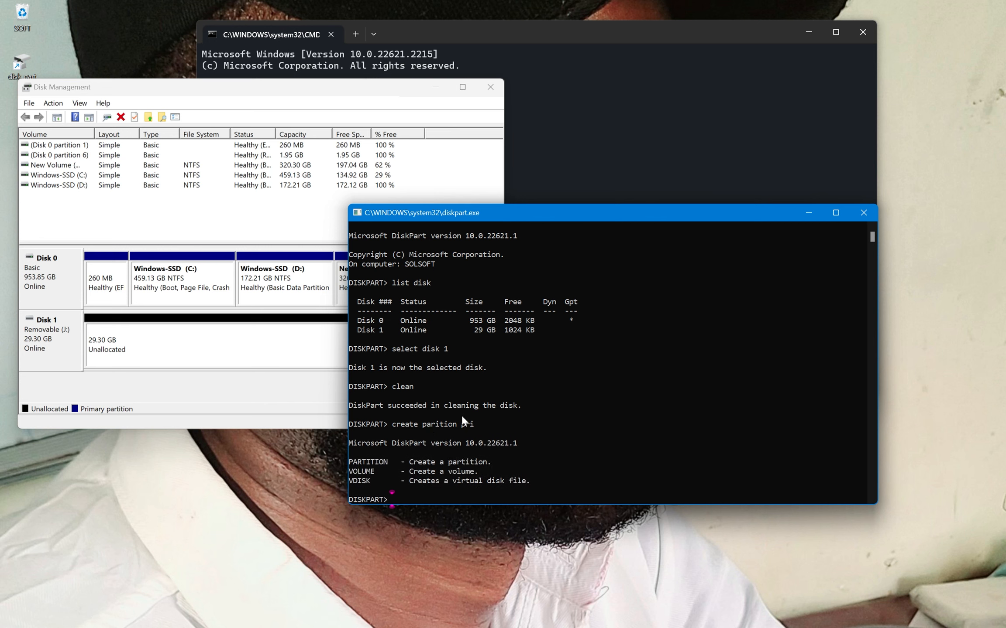
Create a primary partition on disk 1 with the command "create partition pri".
scroll(464, 424, down, 1)
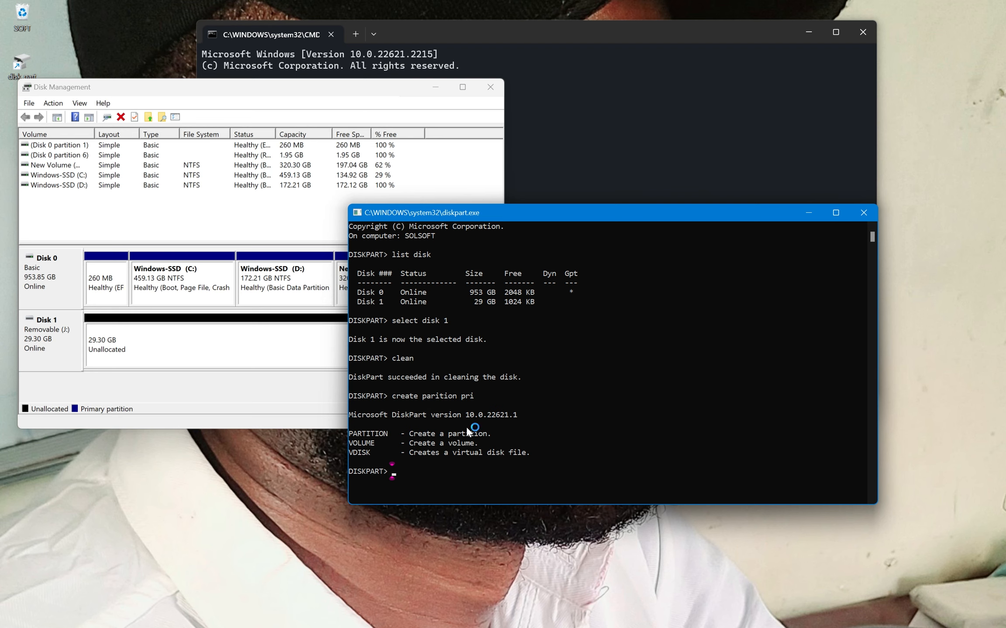
text(create partition pri)
key(Return)
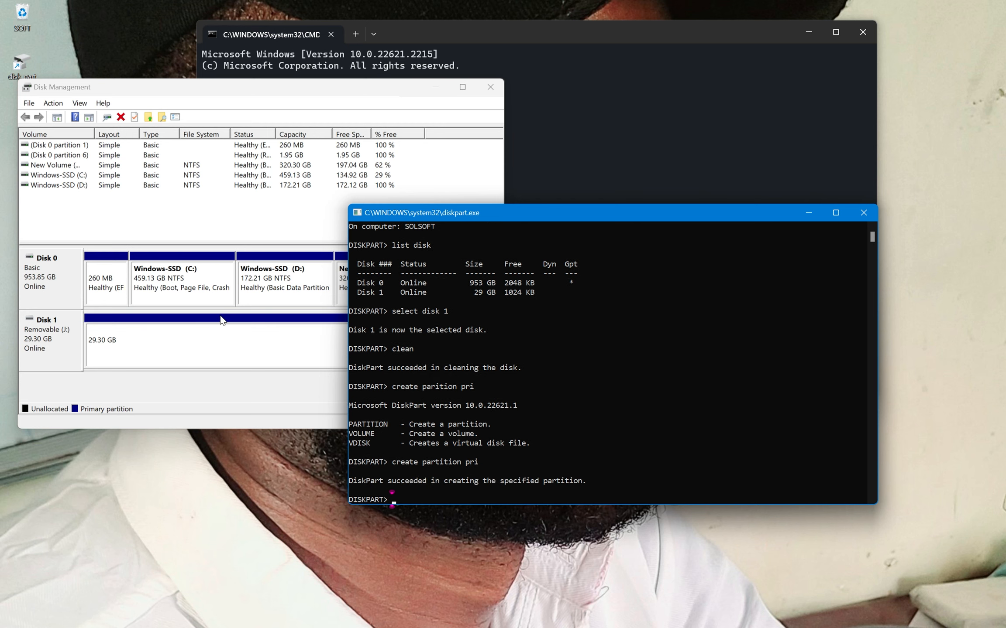
Move DiskPart aside, select the new (J:) partition of Disk 1 in Disk Management to examine it, and return to DiskPart.
drag(501, 219, 539, 248)
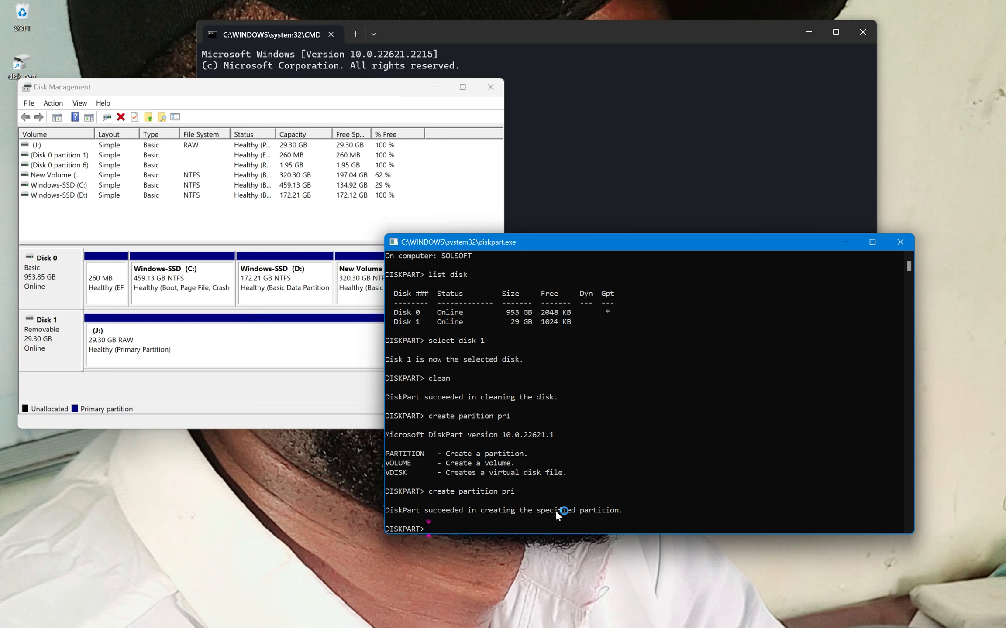
scroll(604, 517, down, 1)
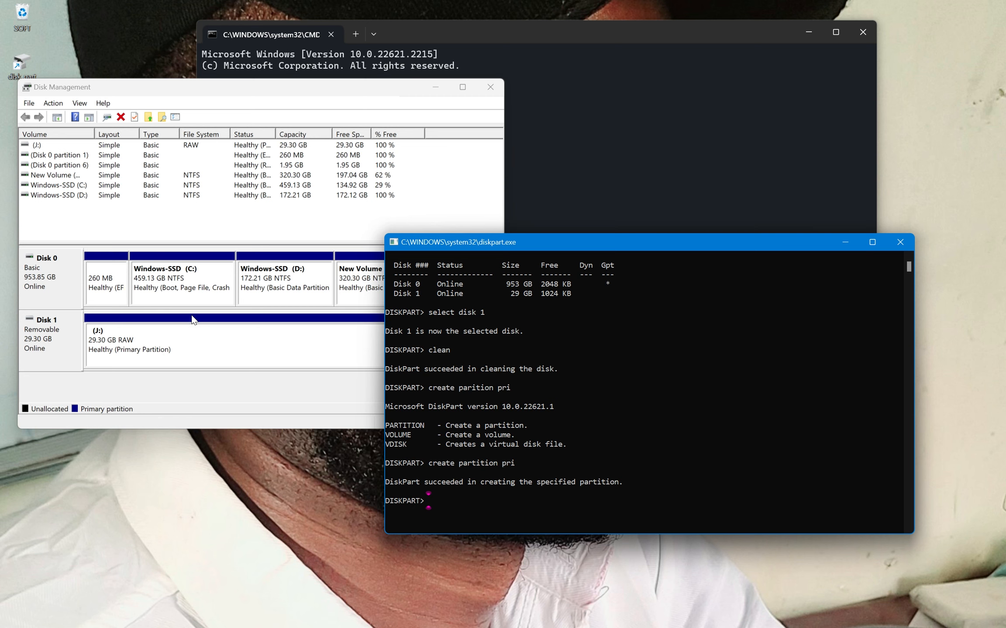
click(193, 320)
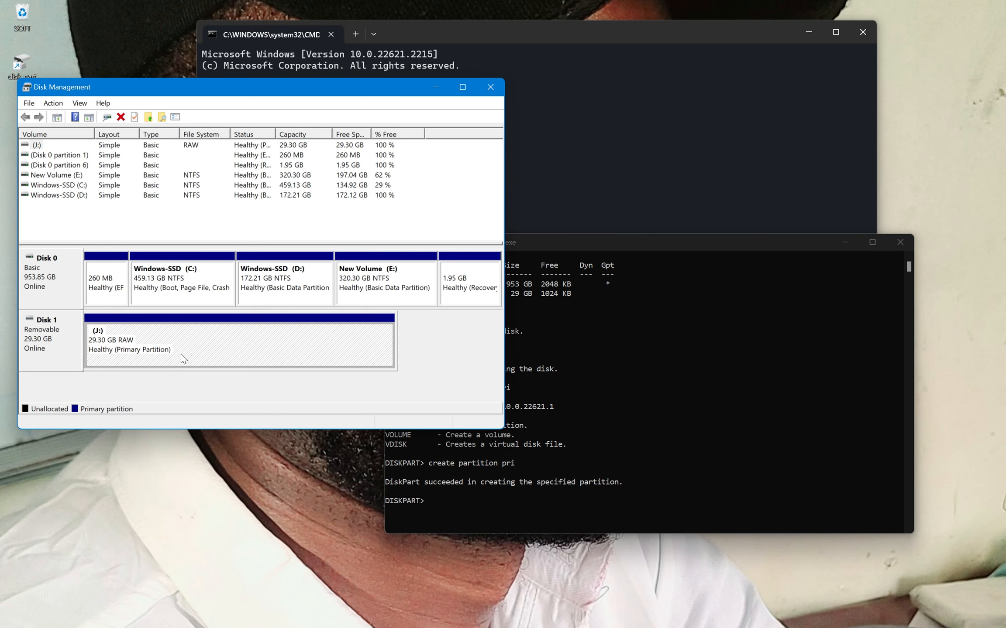
click(597, 249)
drag(597, 250, 578, 221)
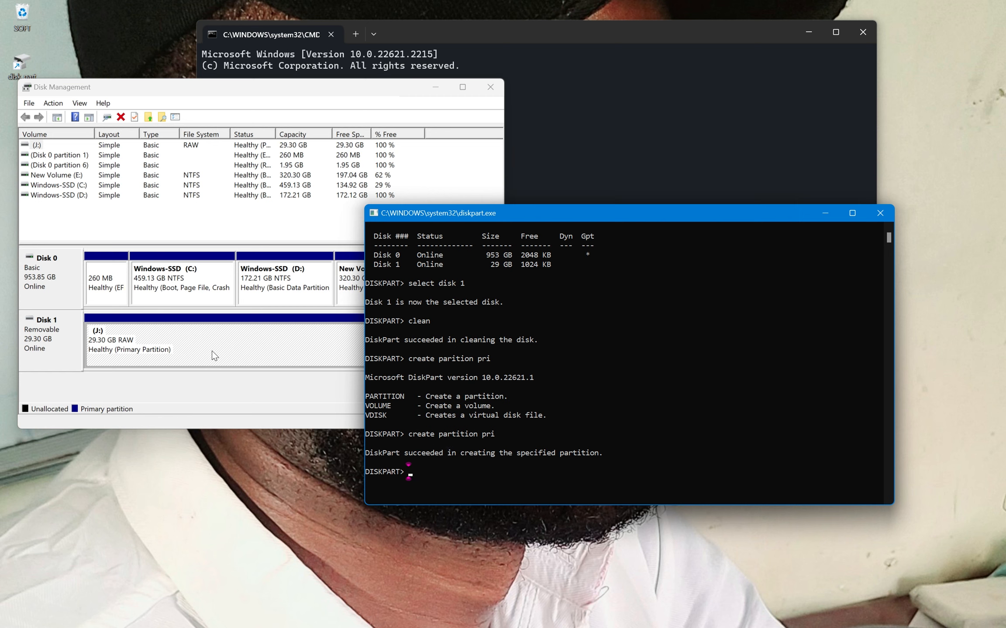
Reposition the DiskPart window and make it taller, leaving empty space below the command prompt line.
drag(492, 215, 482, 256)
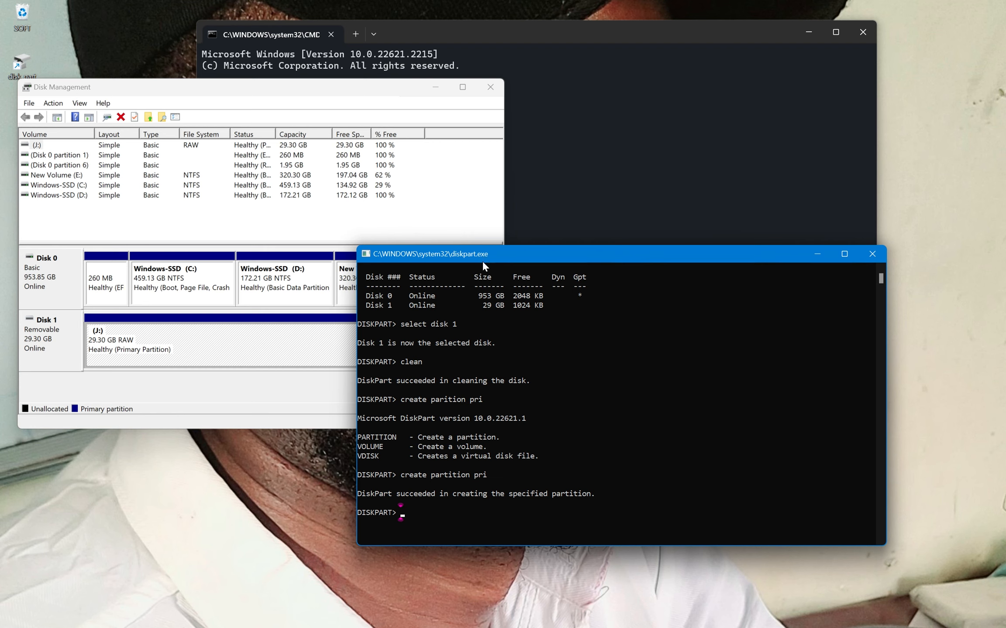
drag(480, 258, 492, 217)
drag(541, 505, 530, 588)
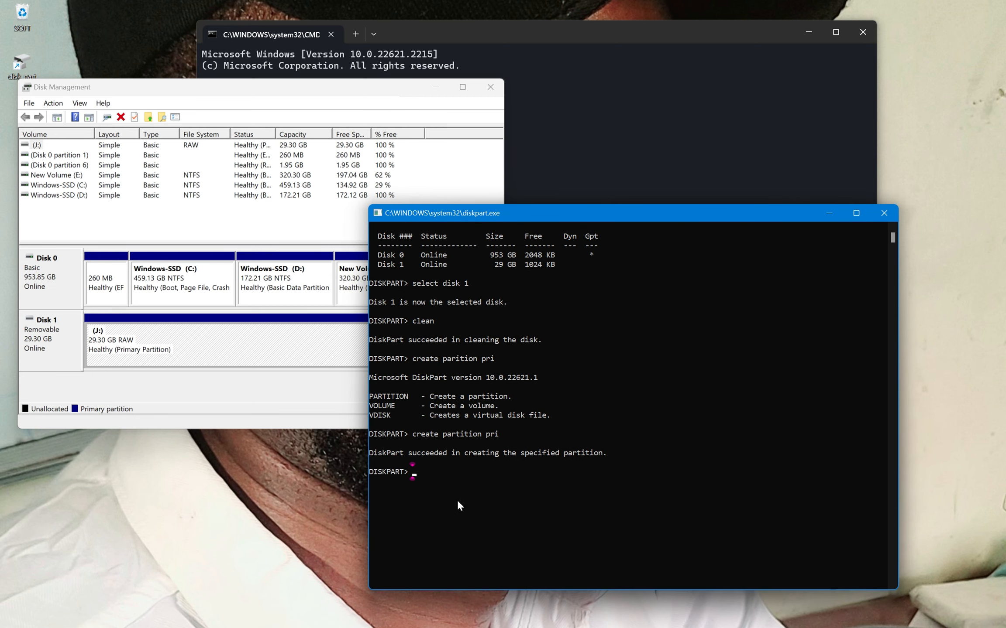
scroll(453, 495, down, 4)
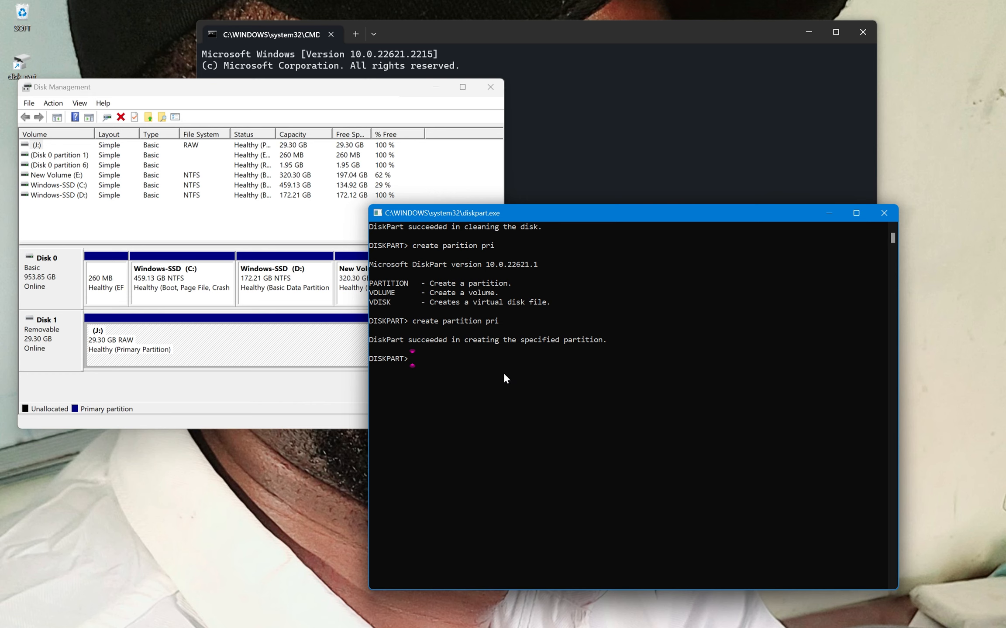
Quick-format the selected partition 1 as FAT32 with the DiskPart command "format fs=fat32 quick".
scroll(489, 350, up, 4)
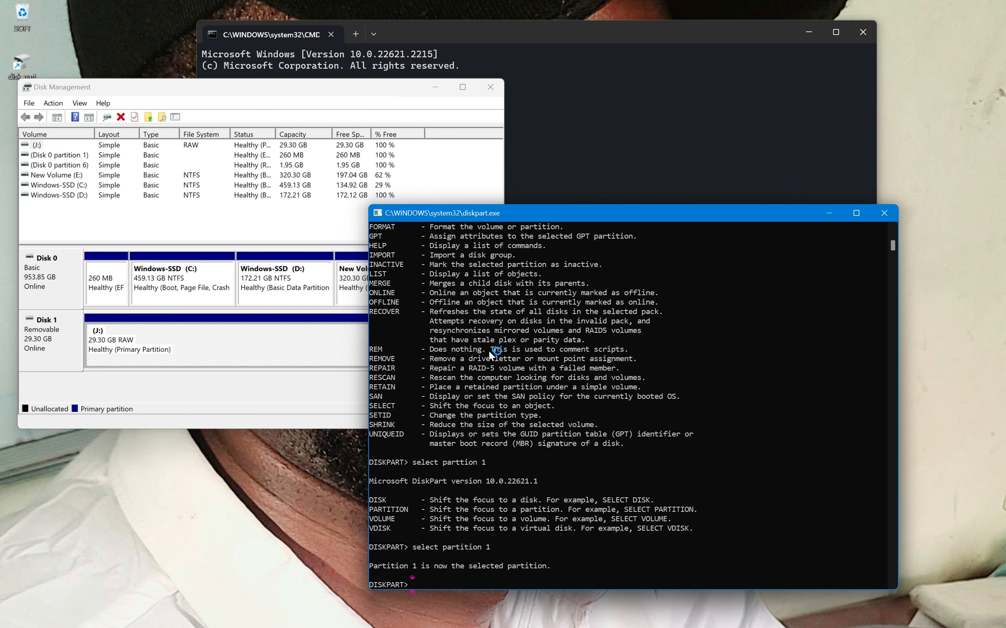
text(for)
text(mat fs-)
key(BackSpace)
text(=fat32 quick)
key(Return)
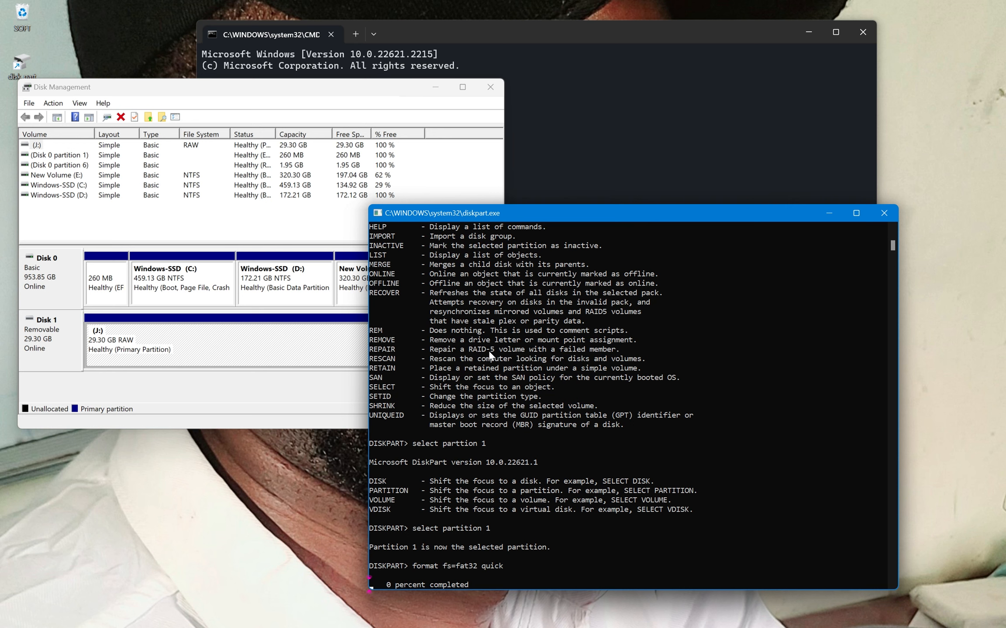
Mark the newly formatted partition as active with the DiskPart command "active".
scroll(489, 351, down, 4)
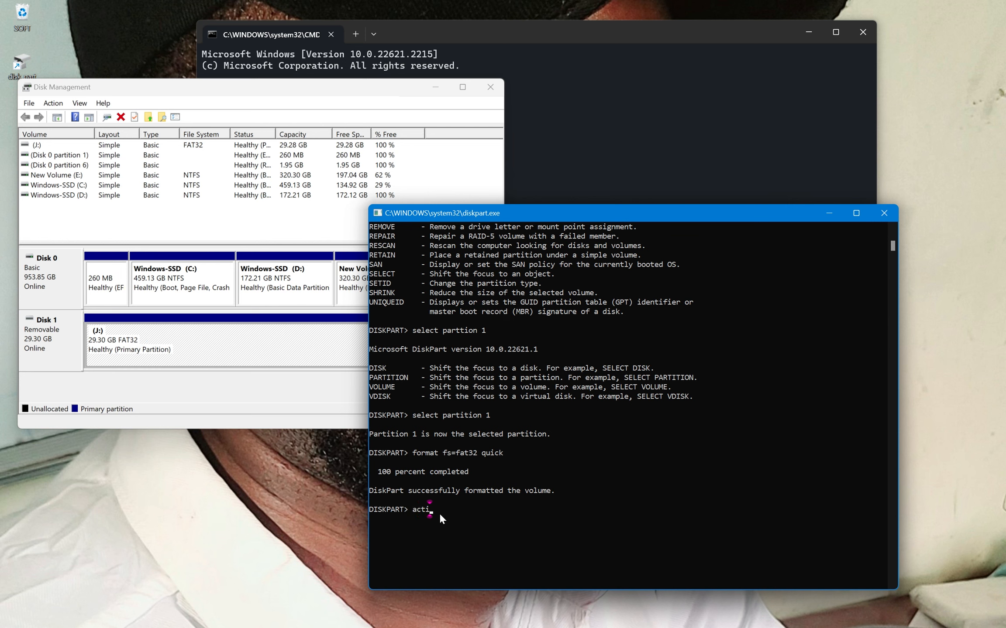
key(Return)
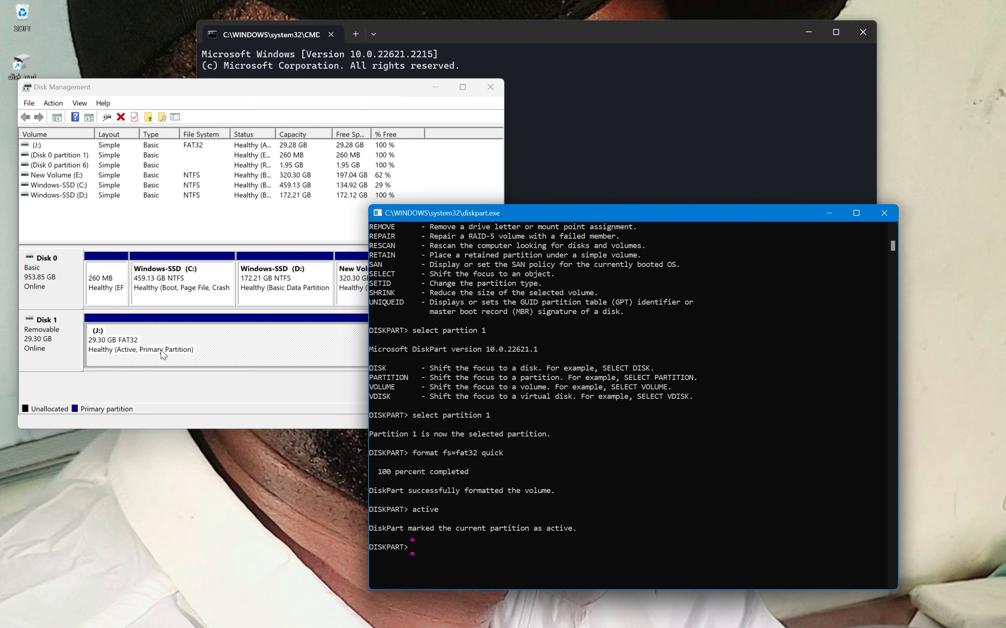
Examine the (J:) partition's file system and status in Disk Management, and return to DiskPart to review the commands run so far.
click(186, 353)
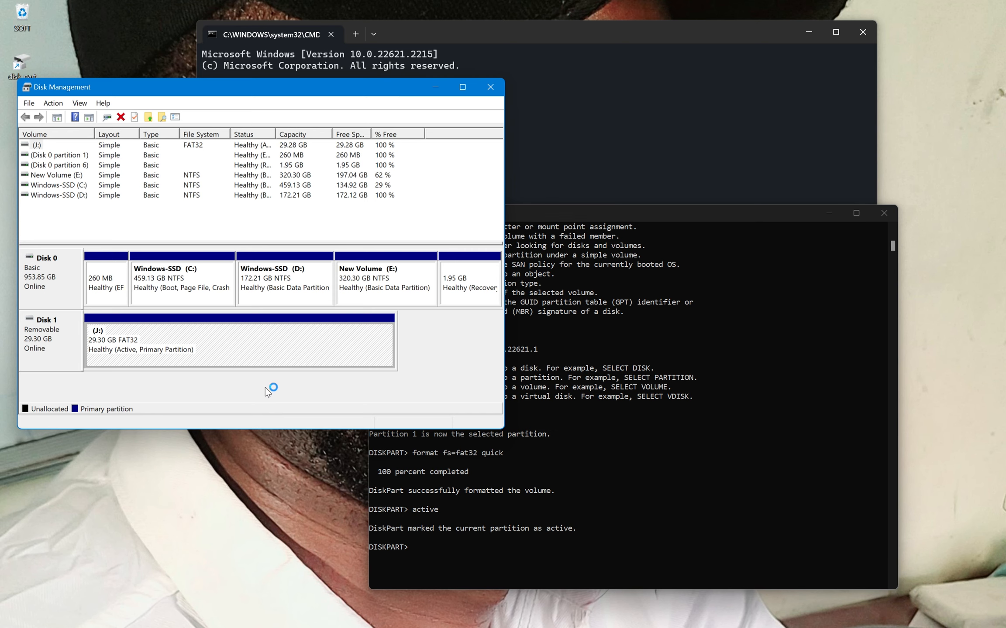
click(483, 545)
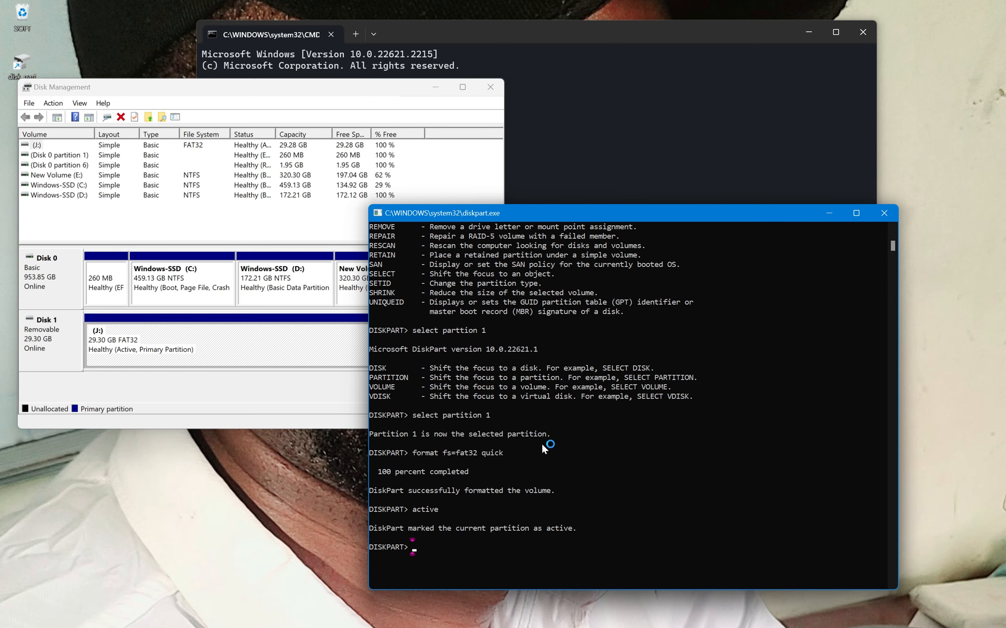
scroll(536, 406, up, 15)
scroll(536, 406, down, 20)
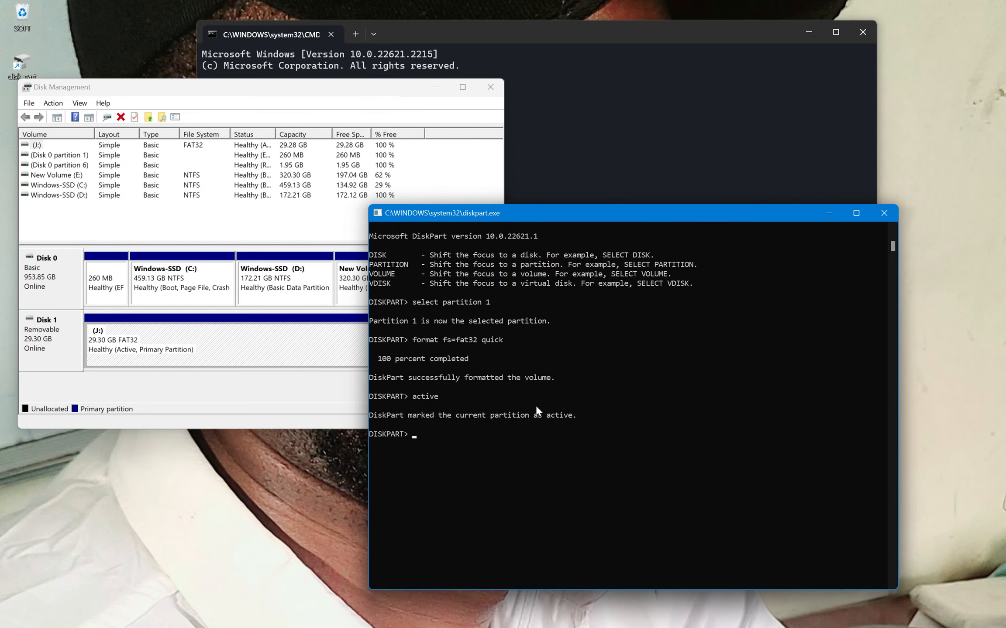
scroll(536, 406, up, 4)
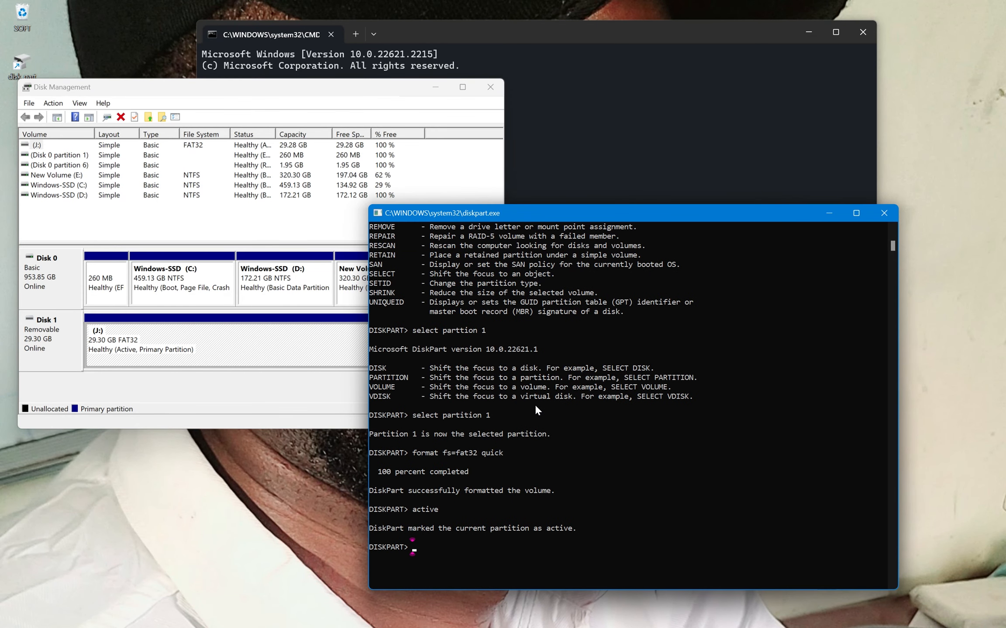
scroll(535, 404, down, 3)
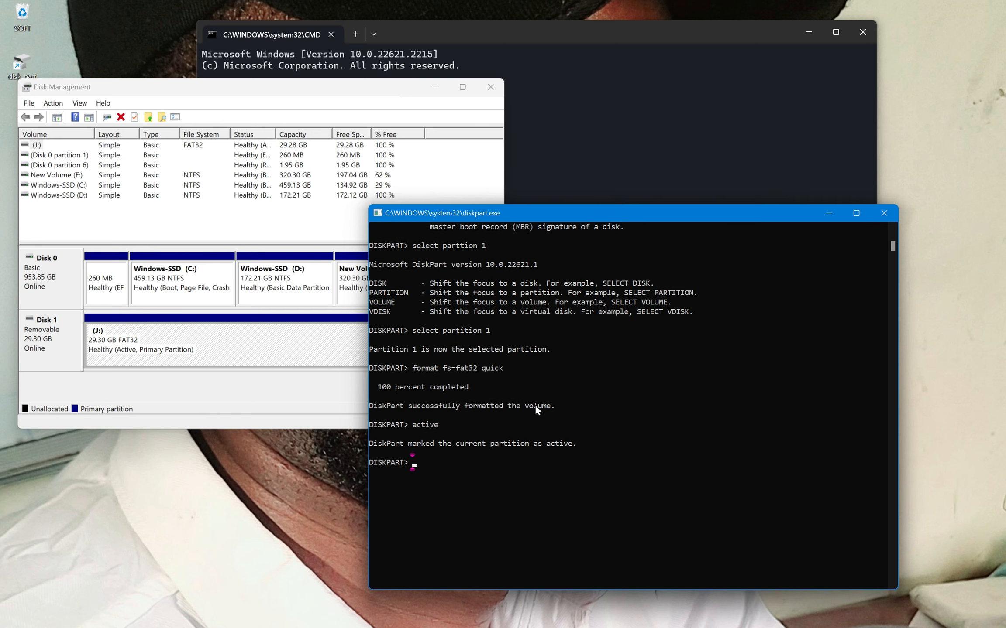
Leave DiskPart with the command "exit" and switch back to the Command Prompt window.
text(exit)
key(Return)
click(579, 271)
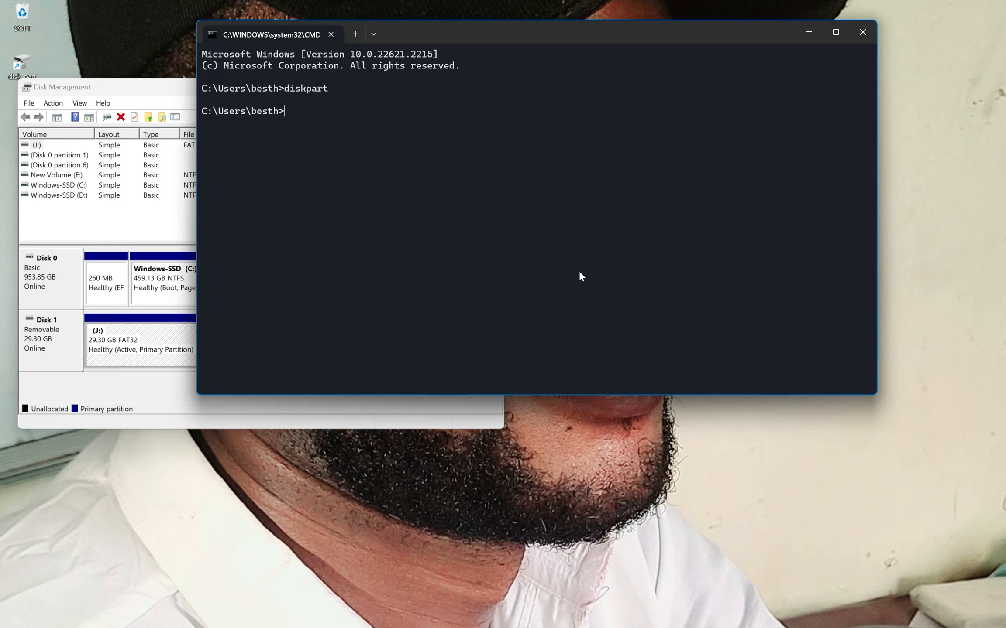
Close the Command Prompt session with the command "exit" and move the Disk Management window toward the middle of the desktop.
text(exit)
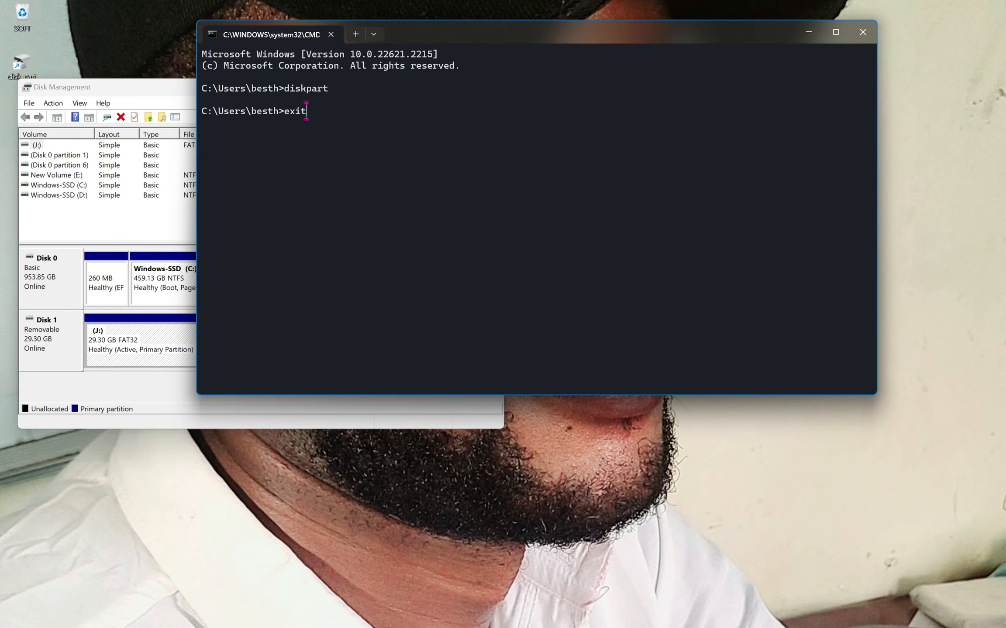
key(Return)
drag(286, 88, 501, 102)
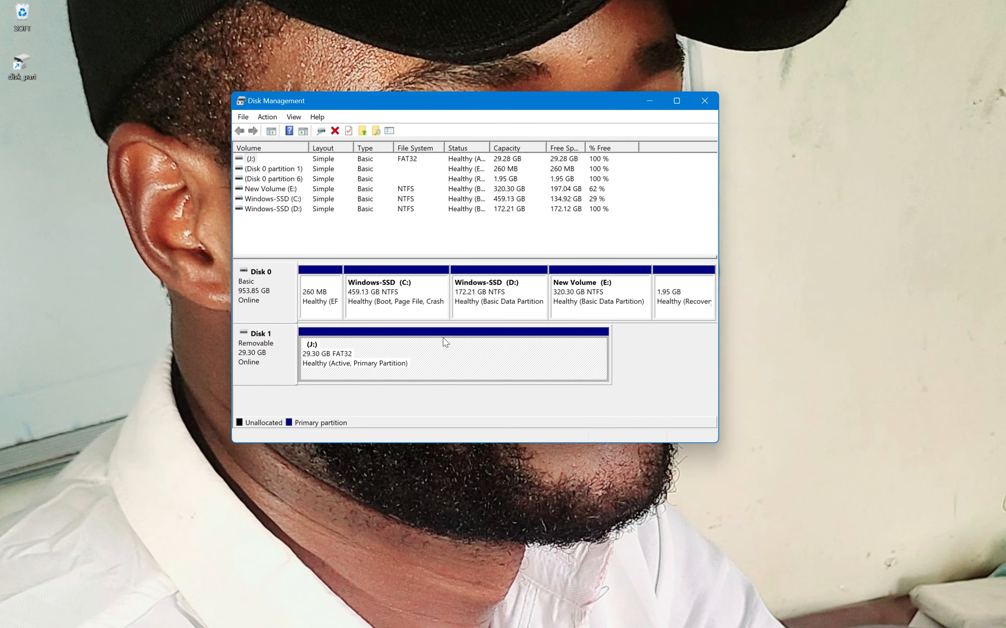